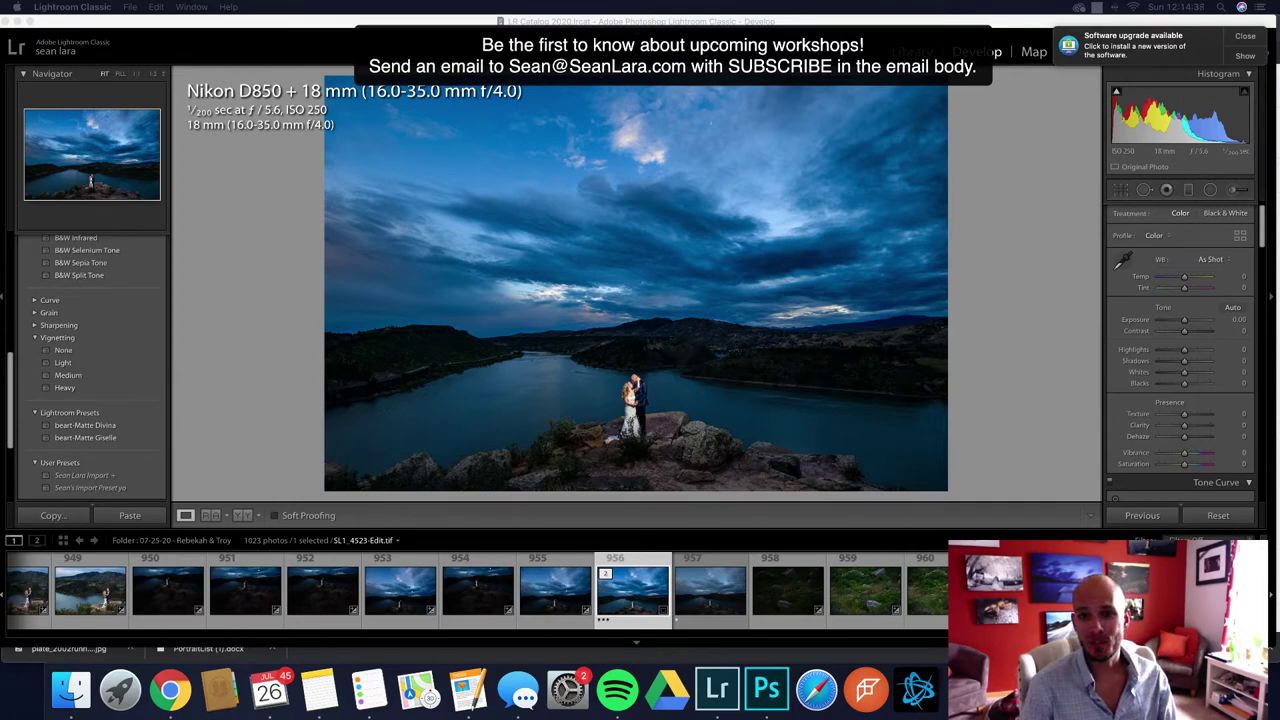
View the finished SL1_4523-Edit.tif of the couple by the lake in full screen
{"action": "left_click", "coordinate": [1046, 345]}
{"action": "key", "text": "f"}
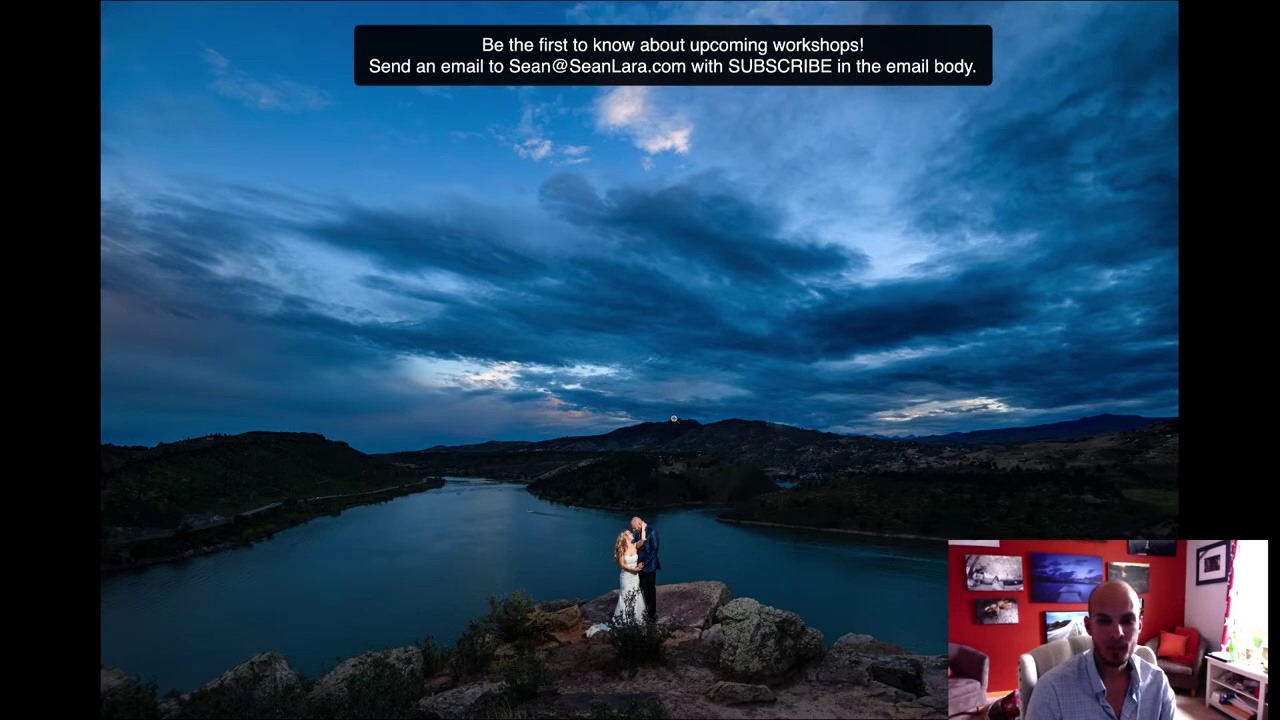
{"action": "key", "text": "f"}
Select the unedited SL1_4523.NEF and inspect it in full screen against the finished version
{"action": "left_click", "coordinate": [695, 580]}
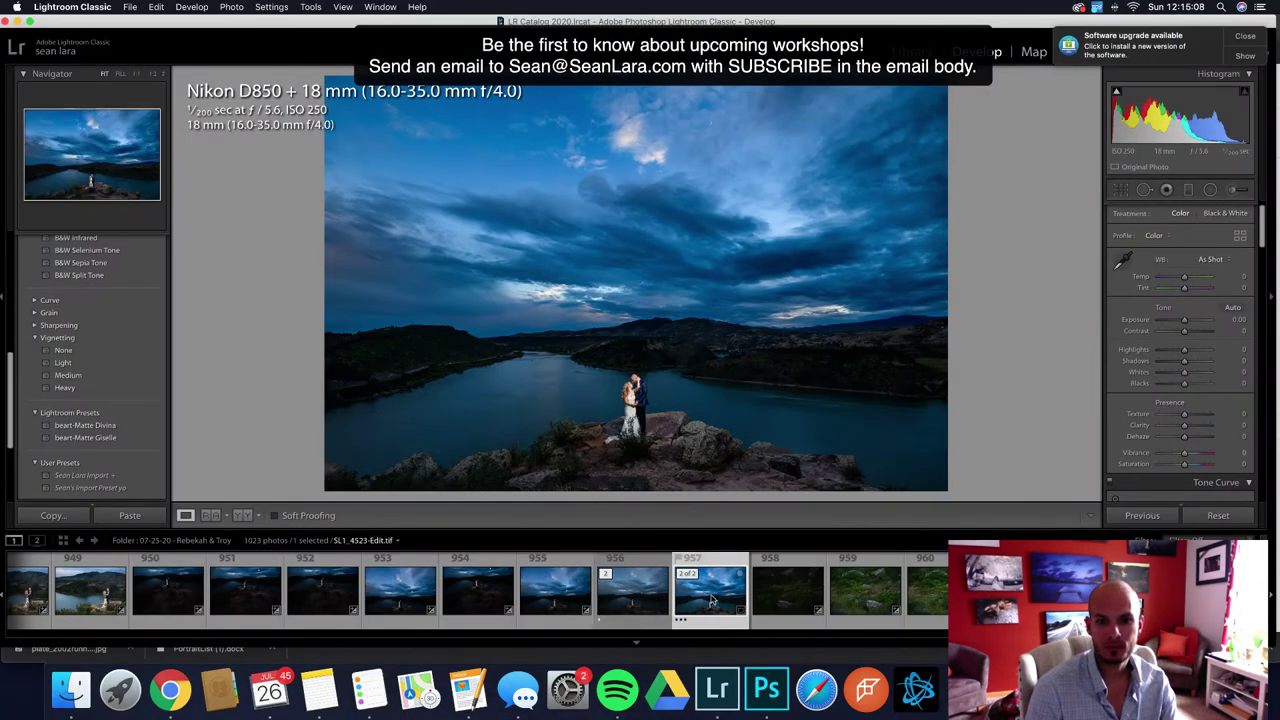
{"action": "left_click", "coordinate": [636, 598]}
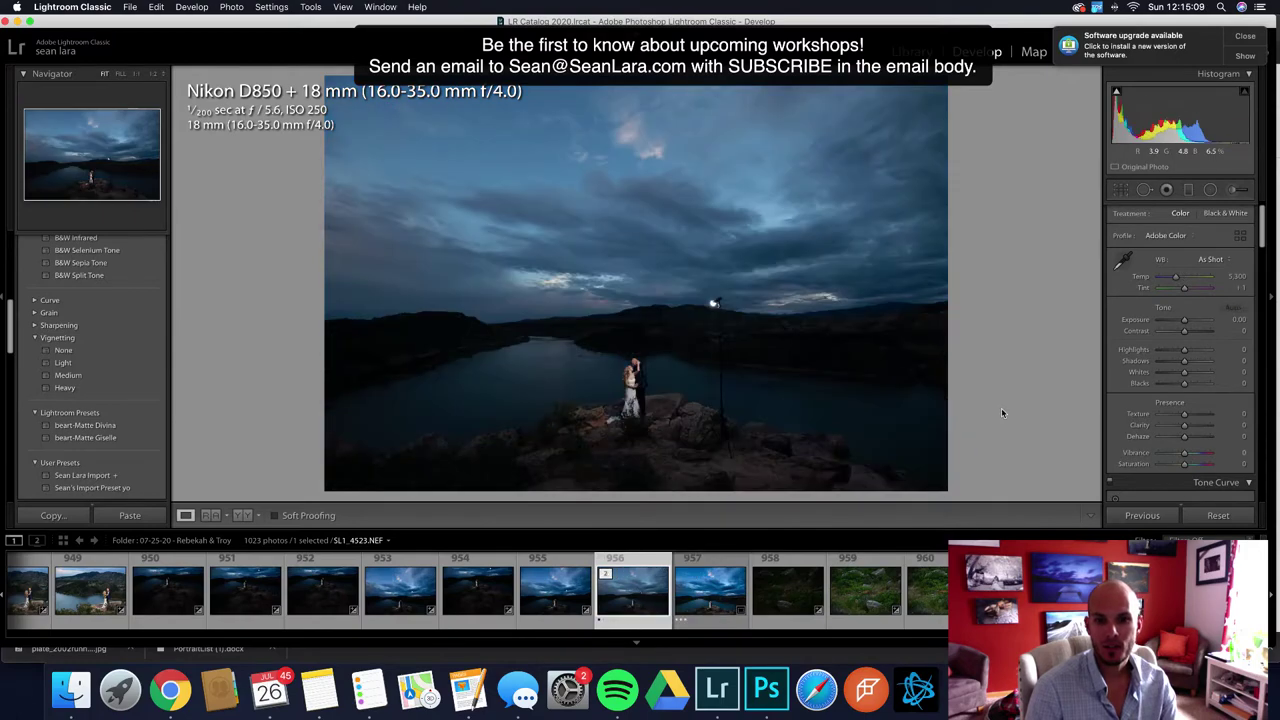
{"action": "key", "text": "f"}
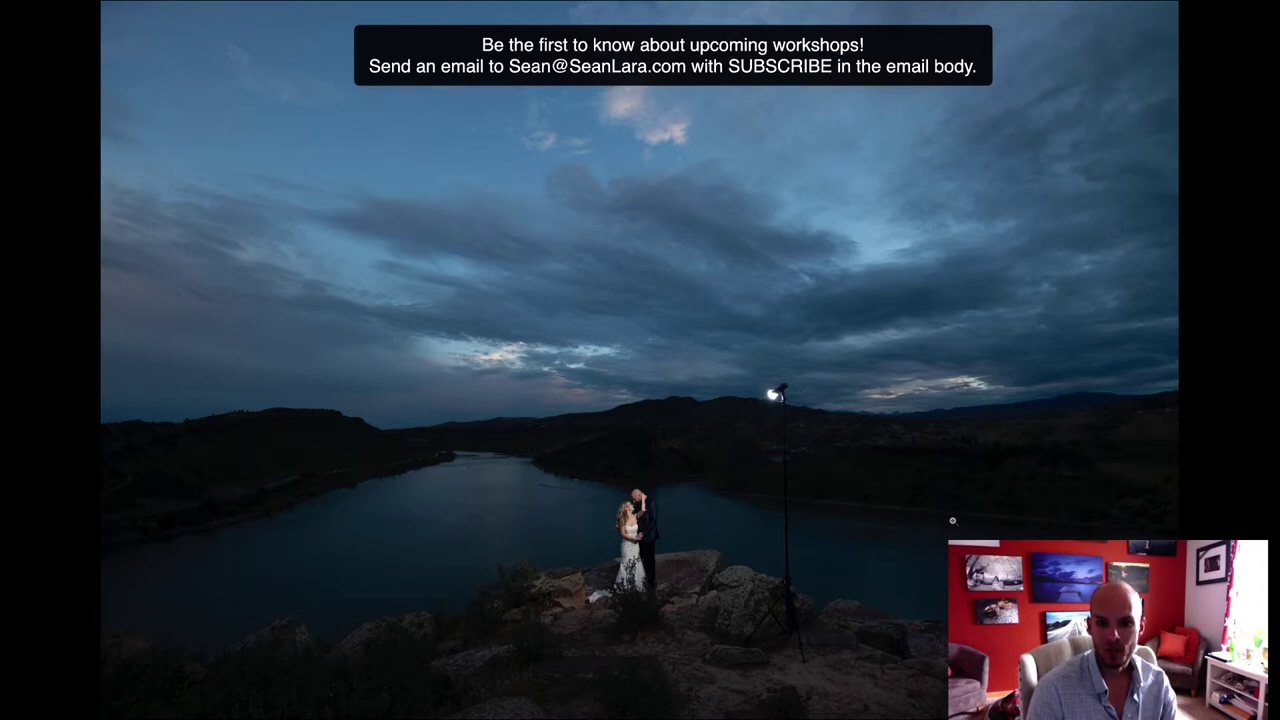
{"action": "key", "text": "f"}
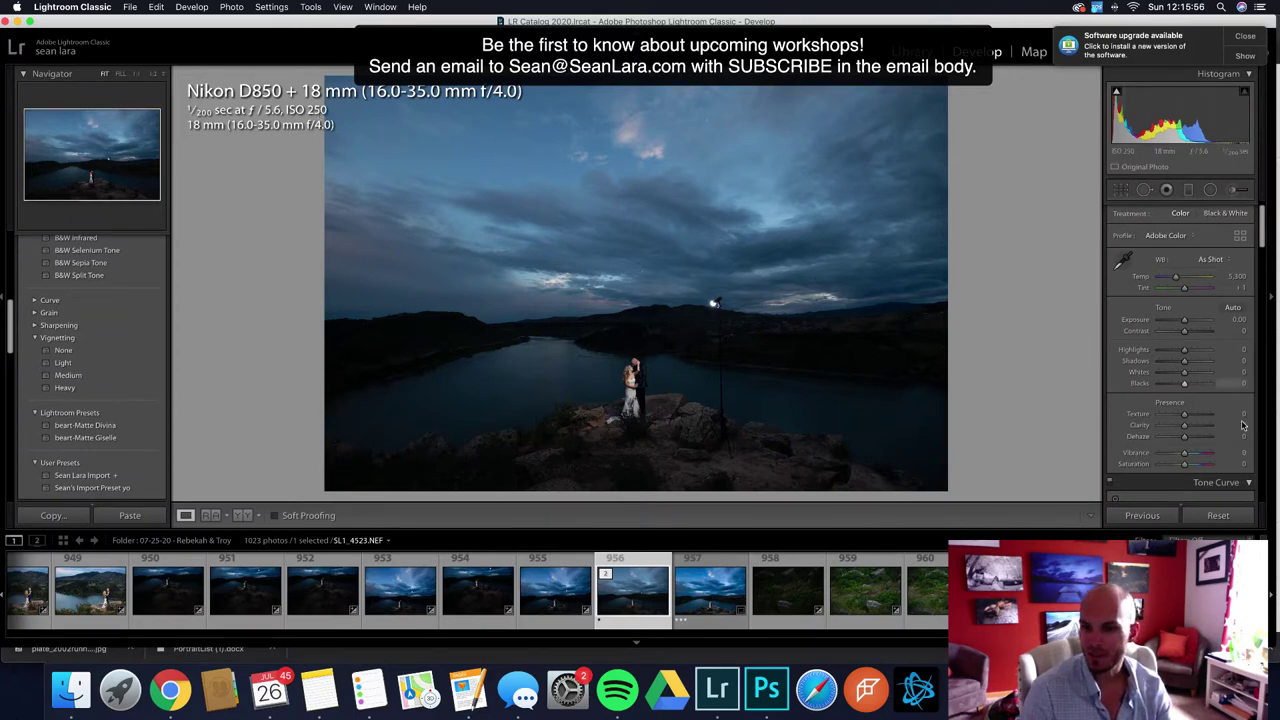
Apply the first import preset of the User Presets group to SL1_4523.NEF and review its basic tone settings
{"action": "scroll", "coordinate": [1215, 400], "scroll_direction": "down", "scroll_amount": 5}
{"action": "scroll", "coordinate": [1215, 390], "scroll_direction": "down", "scroll_amount": 3}
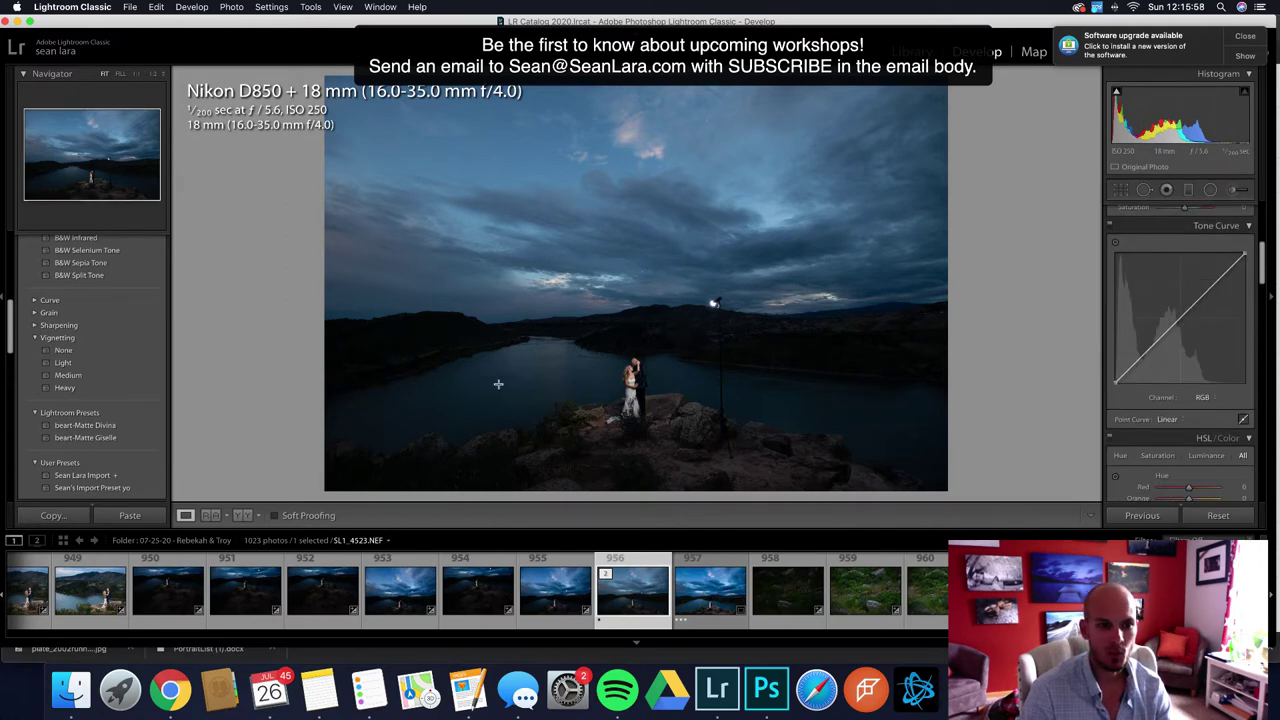
{"action": "scroll", "coordinate": [88, 478], "scroll_direction": "down", "scroll_amount": 1}
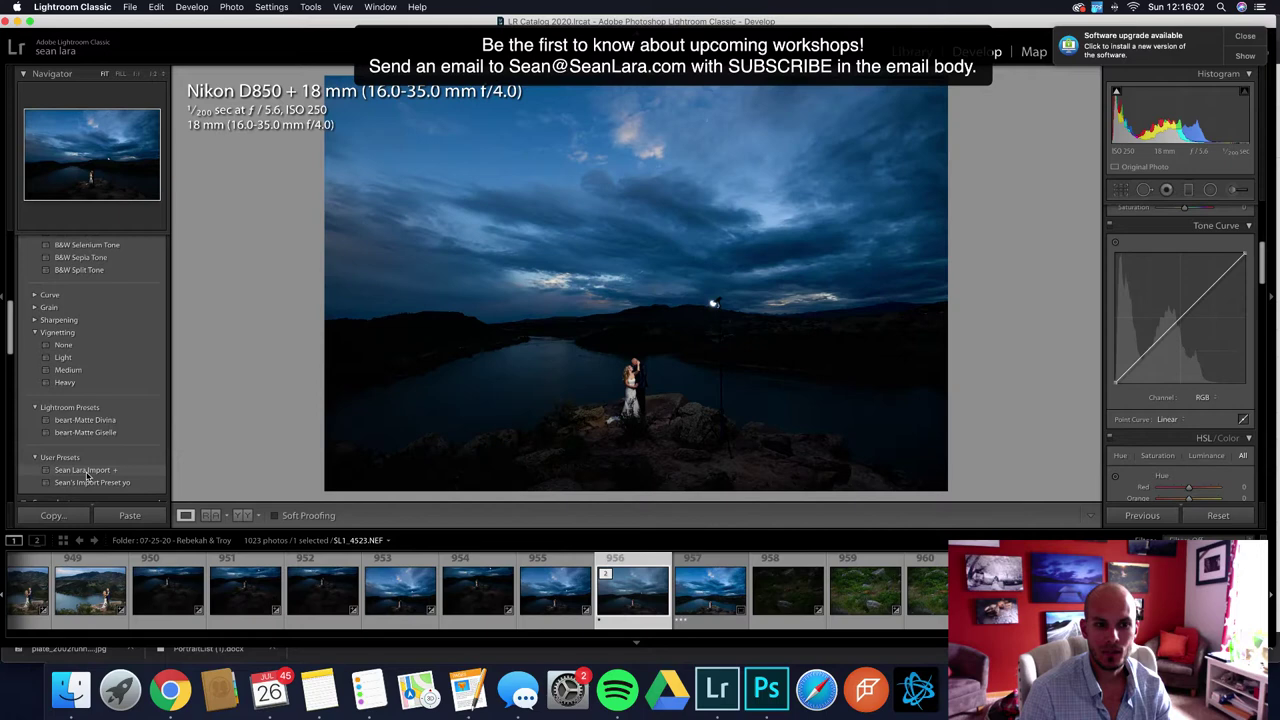
{"action": "left_click", "coordinate": [87, 472]}
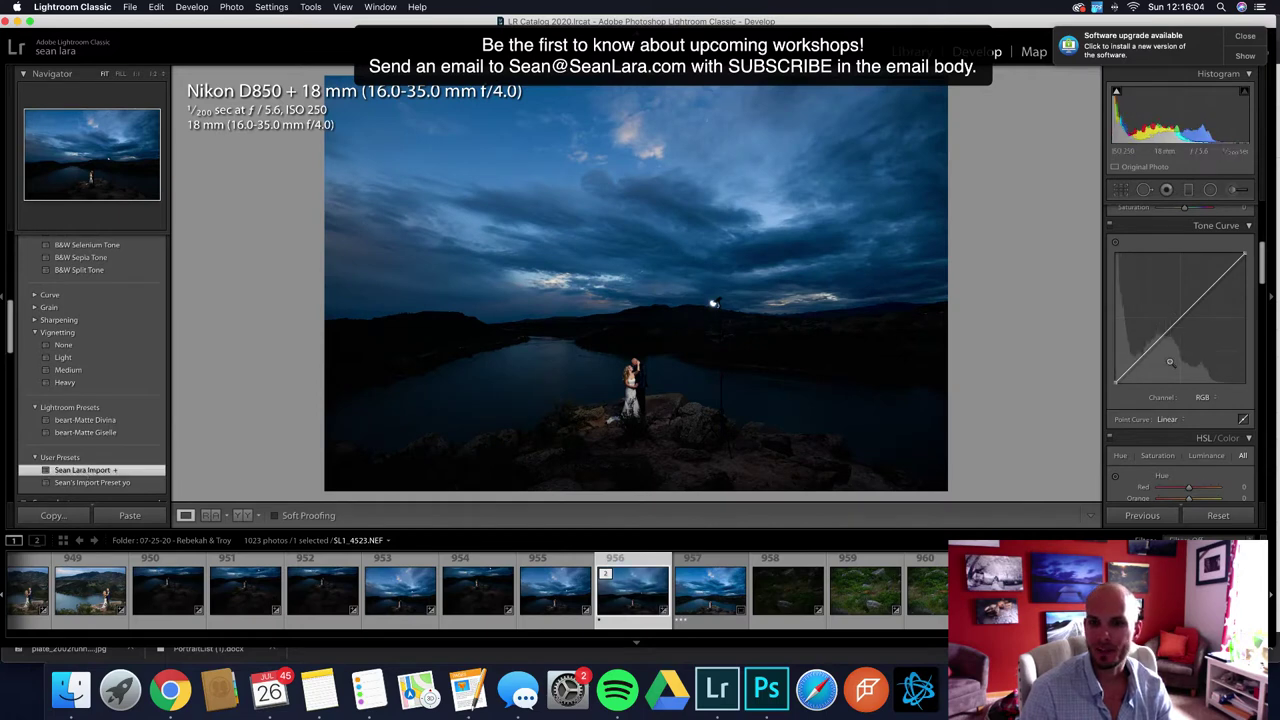
{"action": "scroll", "coordinate": [1180, 350], "scroll_direction": "up", "scroll_amount": 8}
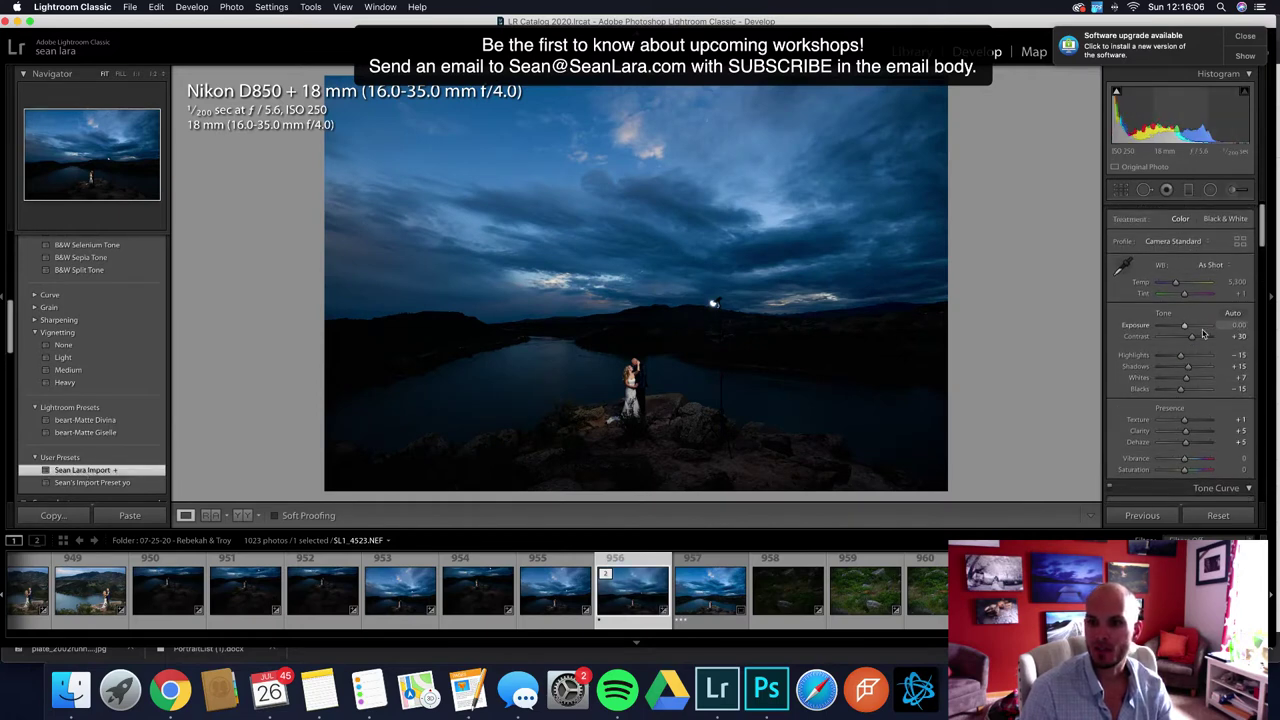
{"action": "scroll", "coordinate": [1180, 340], "scroll_direction": "down", "scroll_amount": 1}
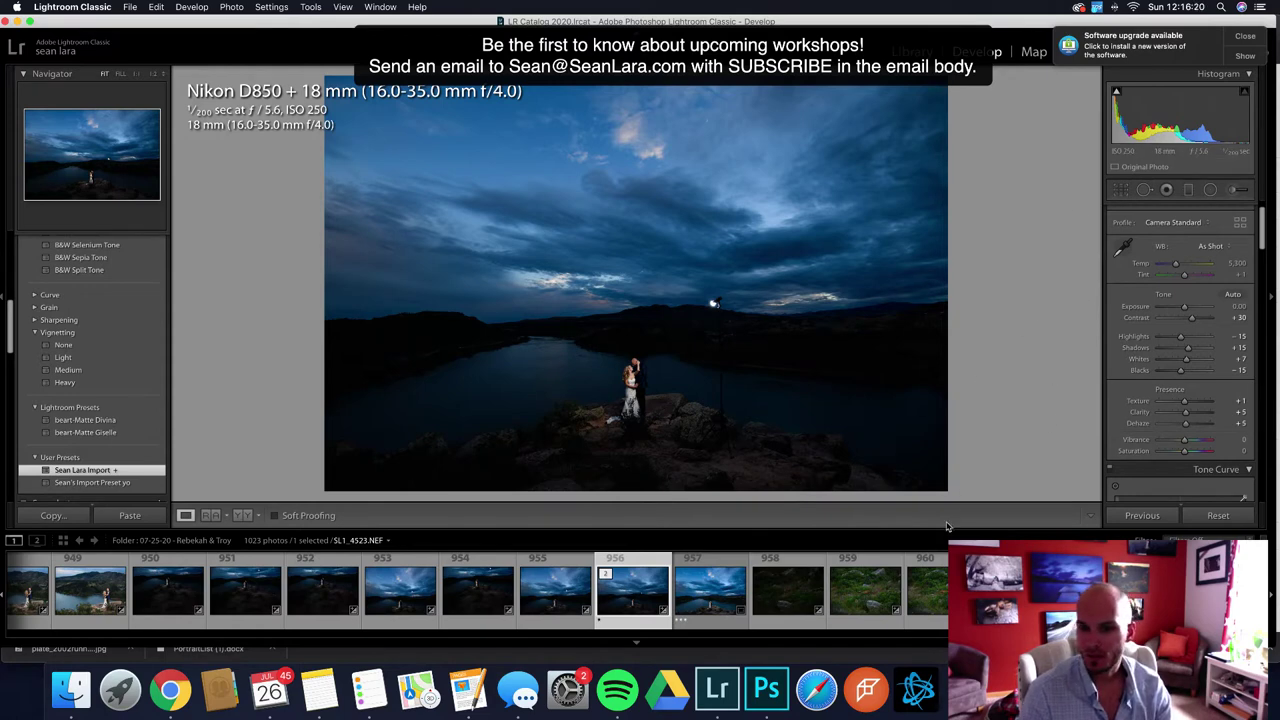
Enlarge the photo preview by shrinking the filmstrip, and set the photo's Exposure to +0.45 and Shadows to +49
{"action": "left_click_drag", "start_coordinate": [945, 528], "coordinate": [945, 544]}
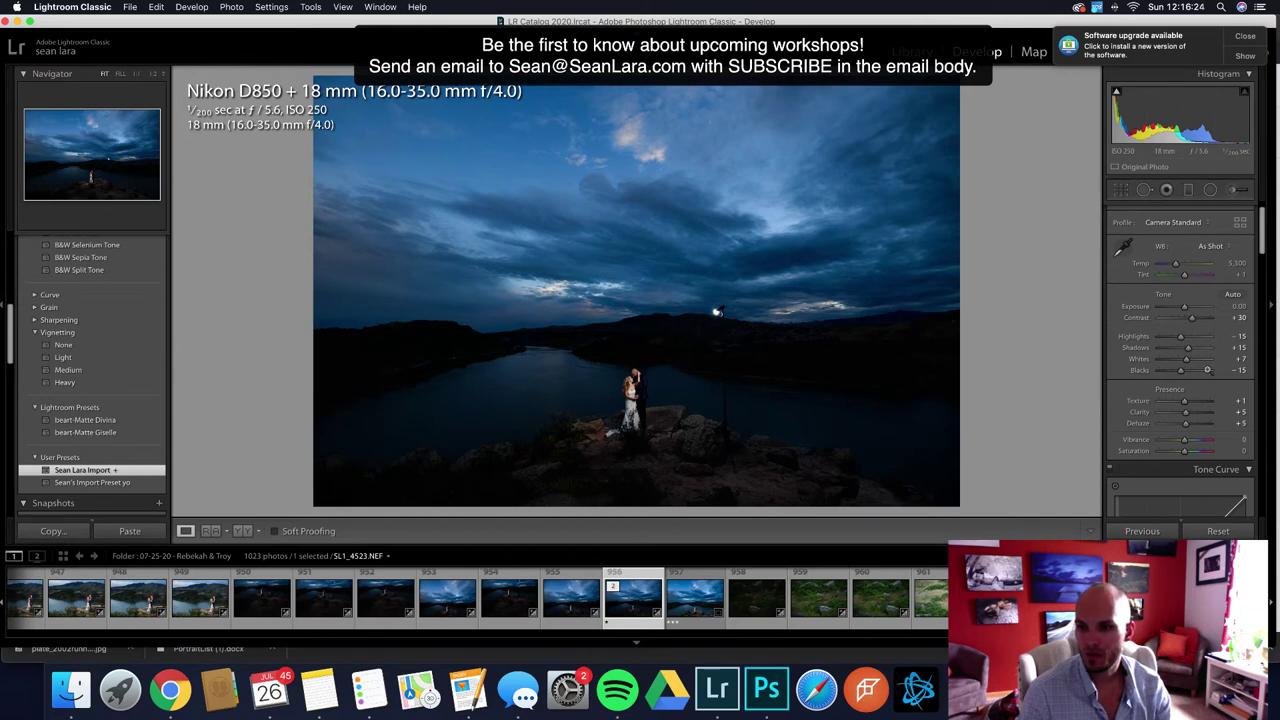
{"action": "left_click_drag", "start_coordinate": [1185, 307], "coordinate": [1188, 307]}
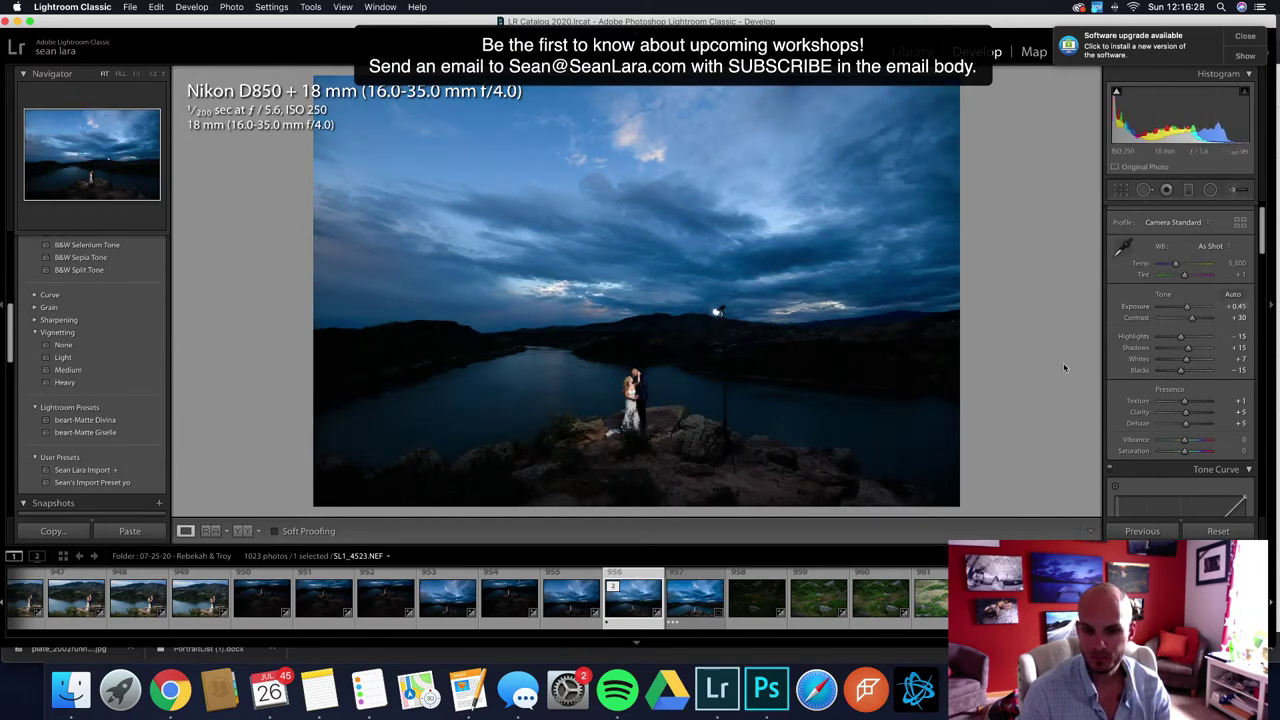
{"action": "left_click_drag", "start_coordinate": [1189, 349], "coordinate": [1200, 347]}
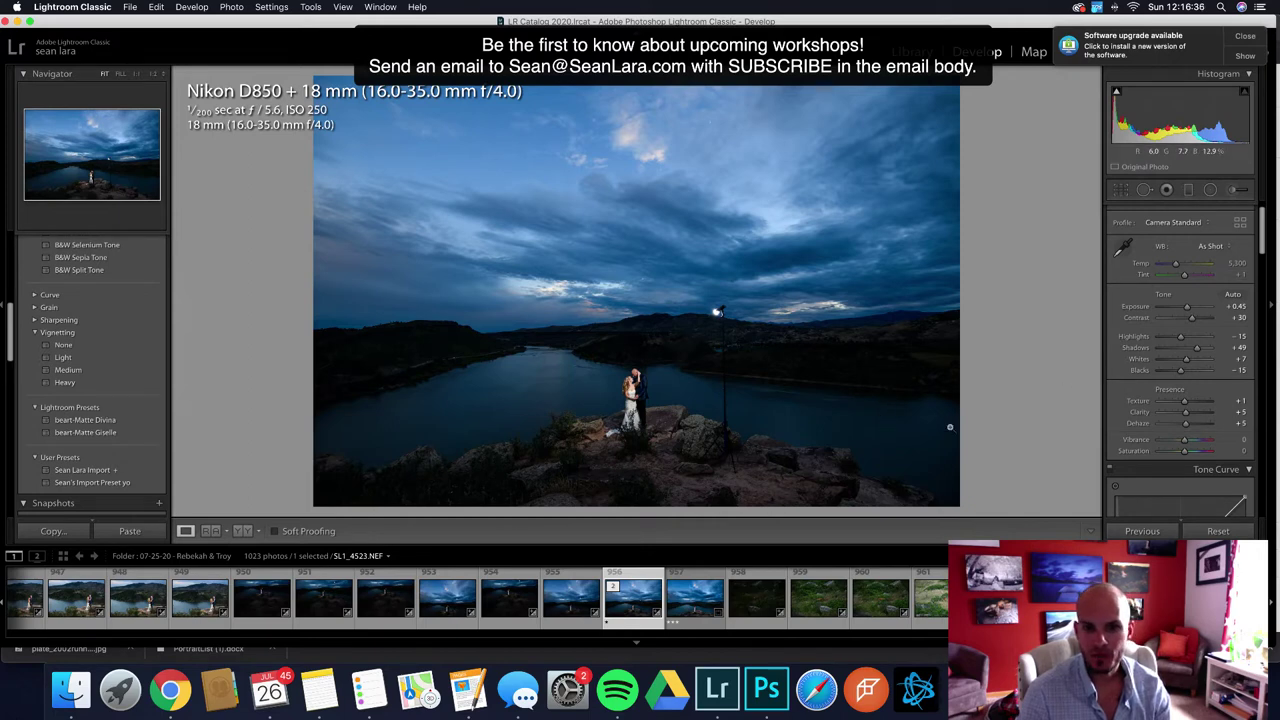
Crop the photo slightly tighter at its original aspect ratio, repositioning the frame to trim the dark foreground and outer edges
{"action": "left_click", "coordinate": [1122, 190]}
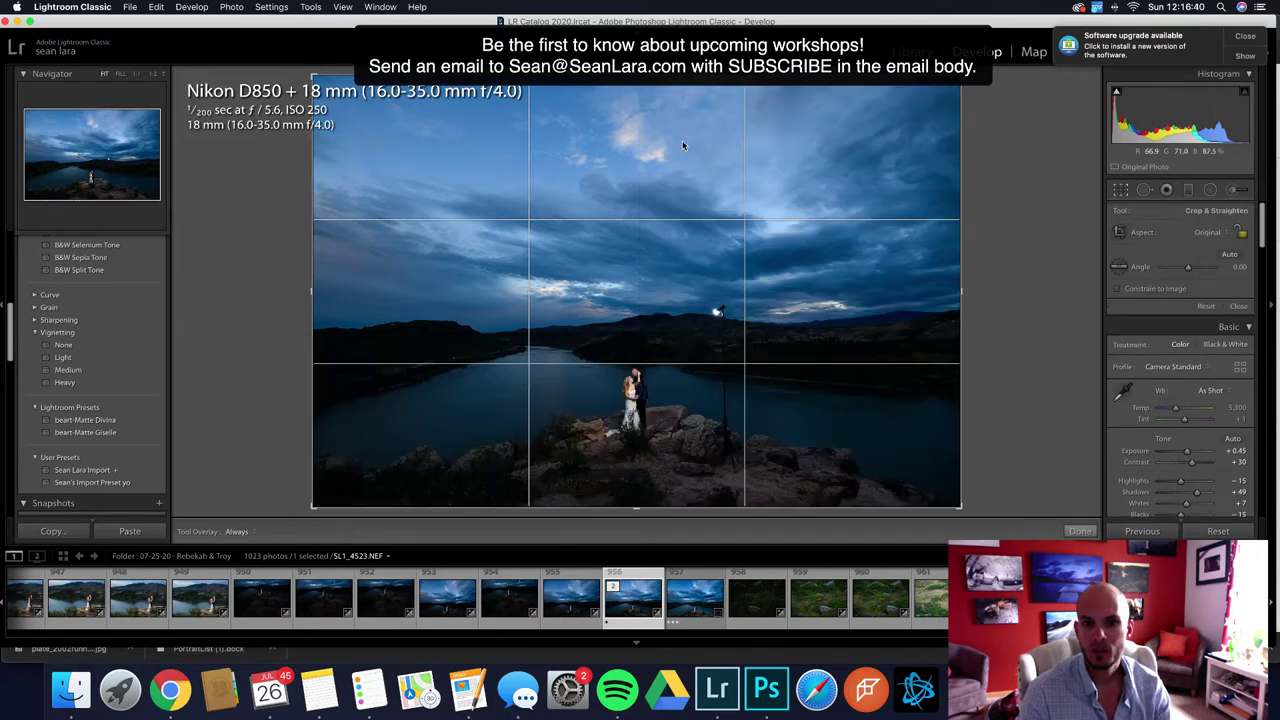
{"action": "left_click_drag", "start_coordinate": [652, 79], "coordinate": [656, 97]}
{"action": "left_click_drag", "start_coordinate": [631, 177], "coordinate": [634, 201]}
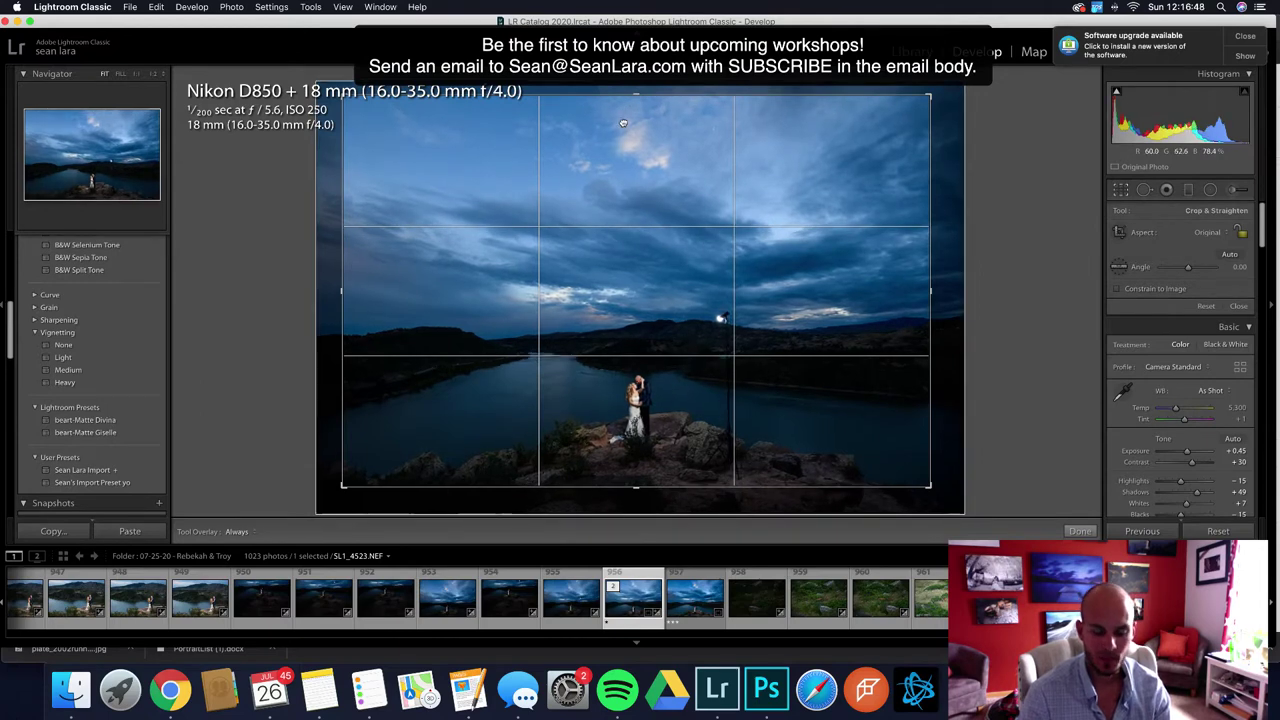
{"action": "key", "text": "r"}
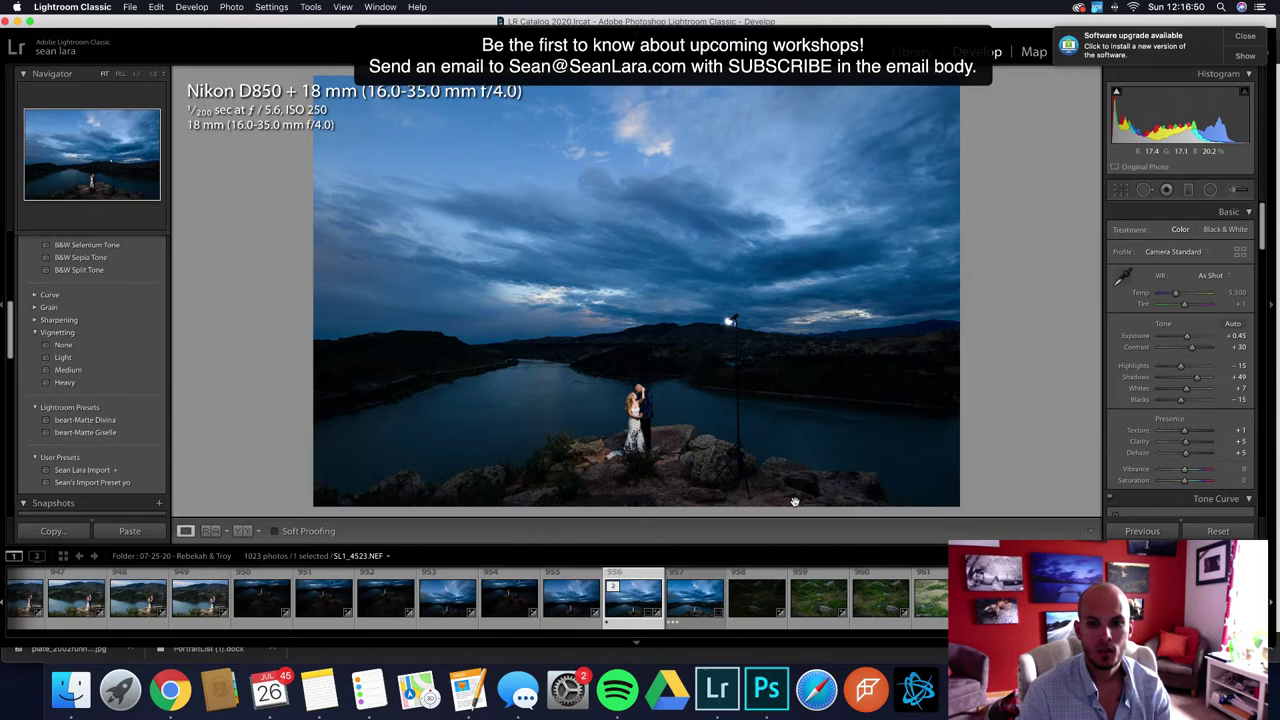
{"action": "left_click", "coordinate": [1120, 190]}
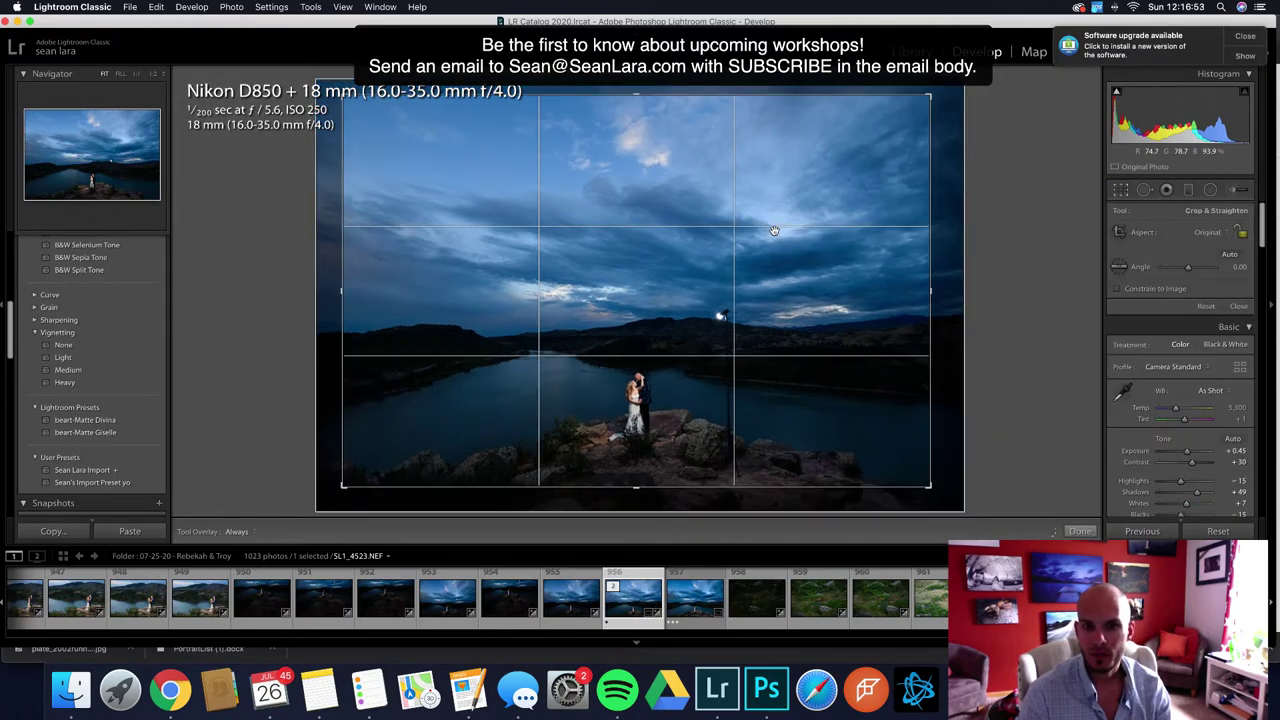
{"action": "key", "text": "r"}
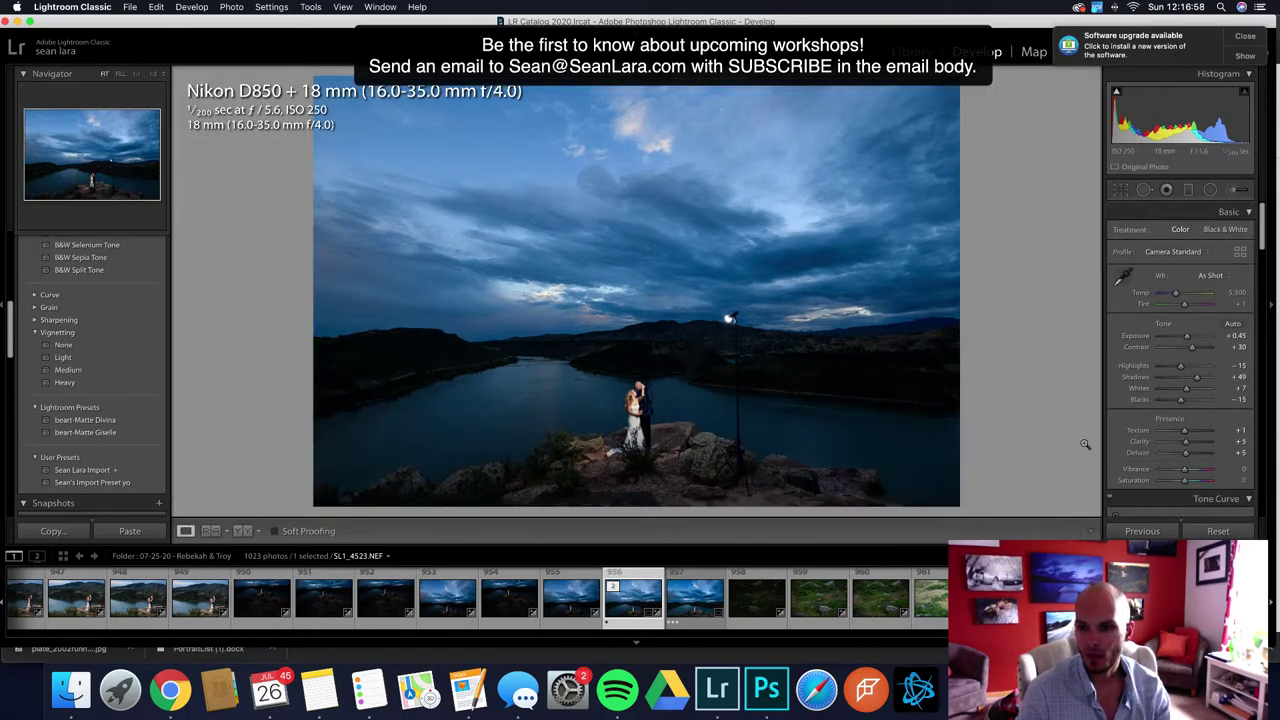
Set the photo's overall Dehaze to +22, Exposure to +0.55 and Shadows to +55
{"action": "left_click_drag", "start_coordinate": [1186, 457], "coordinate": [1191, 455]}
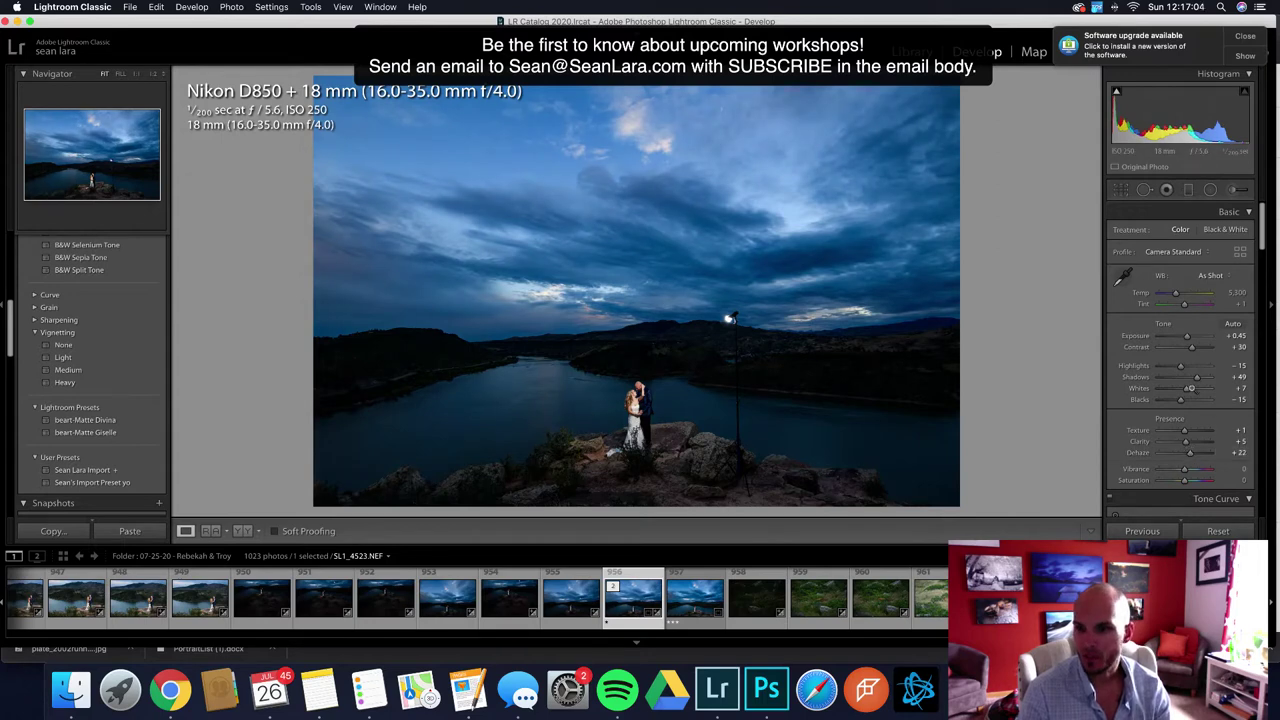
{"action": "left_click_drag", "start_coordinate": [1187, 337], "coordinate": [1200, 377]}
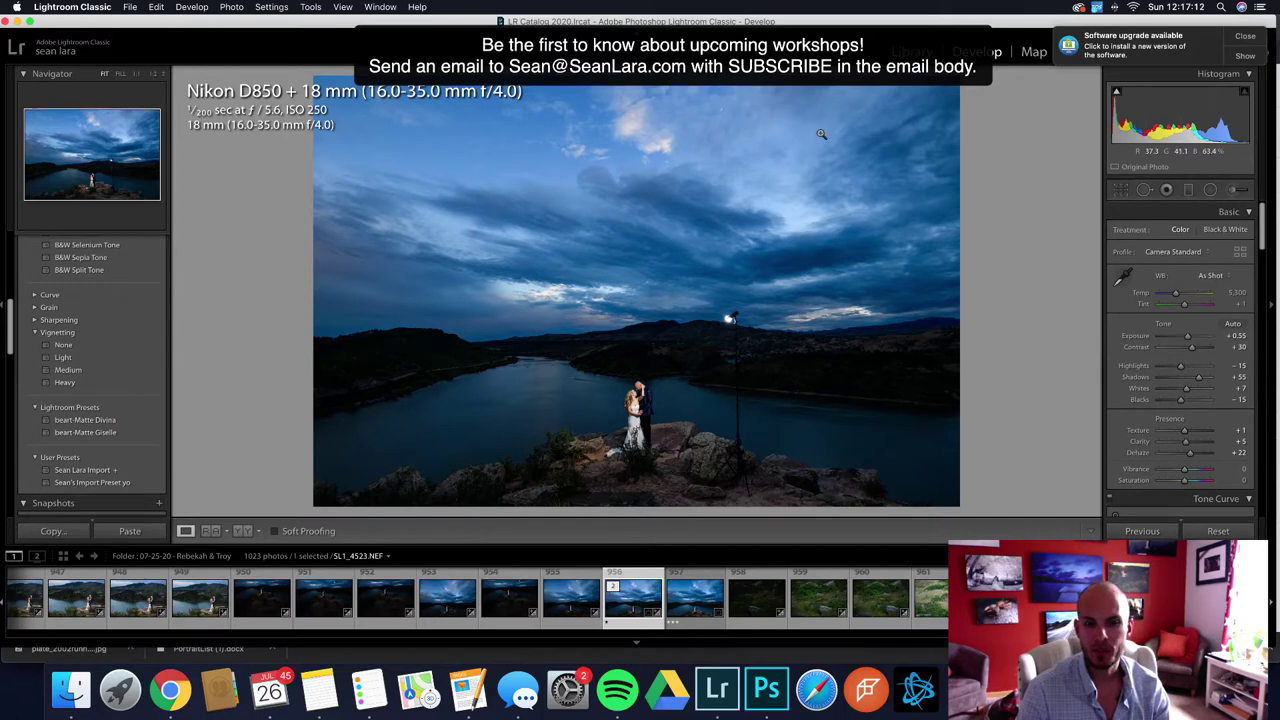
Set up the Adjustment Brush by resetting its effect values, with Contrast at 11, Clarity at 55 and Dehaze at 13
{"action": "left_click", "coordinate": [1234, 193]}
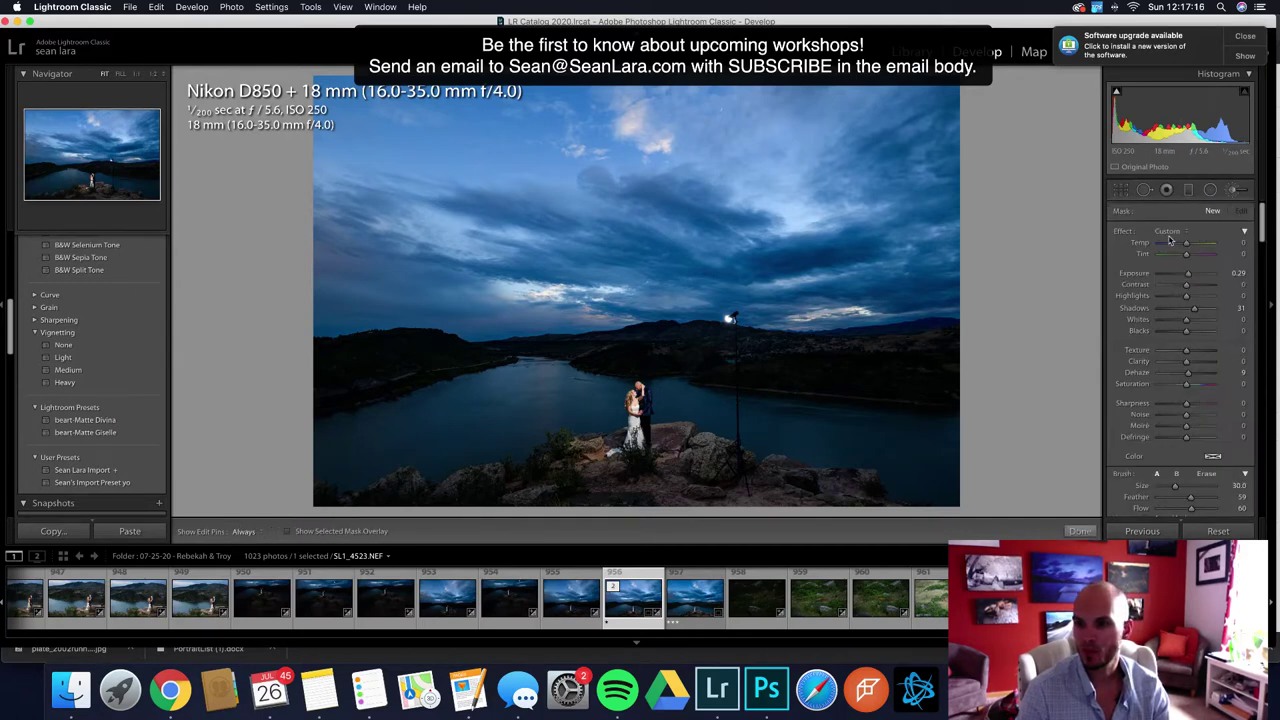
{"action": "double_click", "coordinate": [1124, 231]}
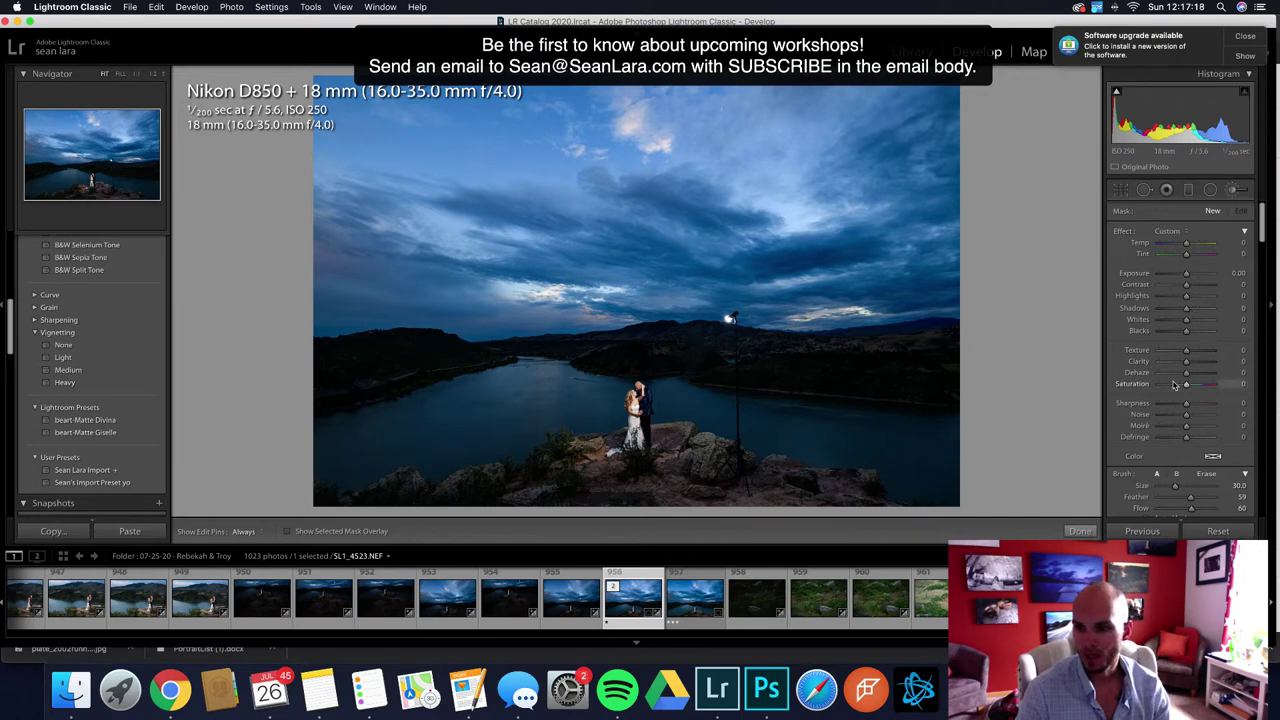
{"action": "left_click_drag", "start_coordinate": [1186, 372], "coordinate": [1189, 373]}
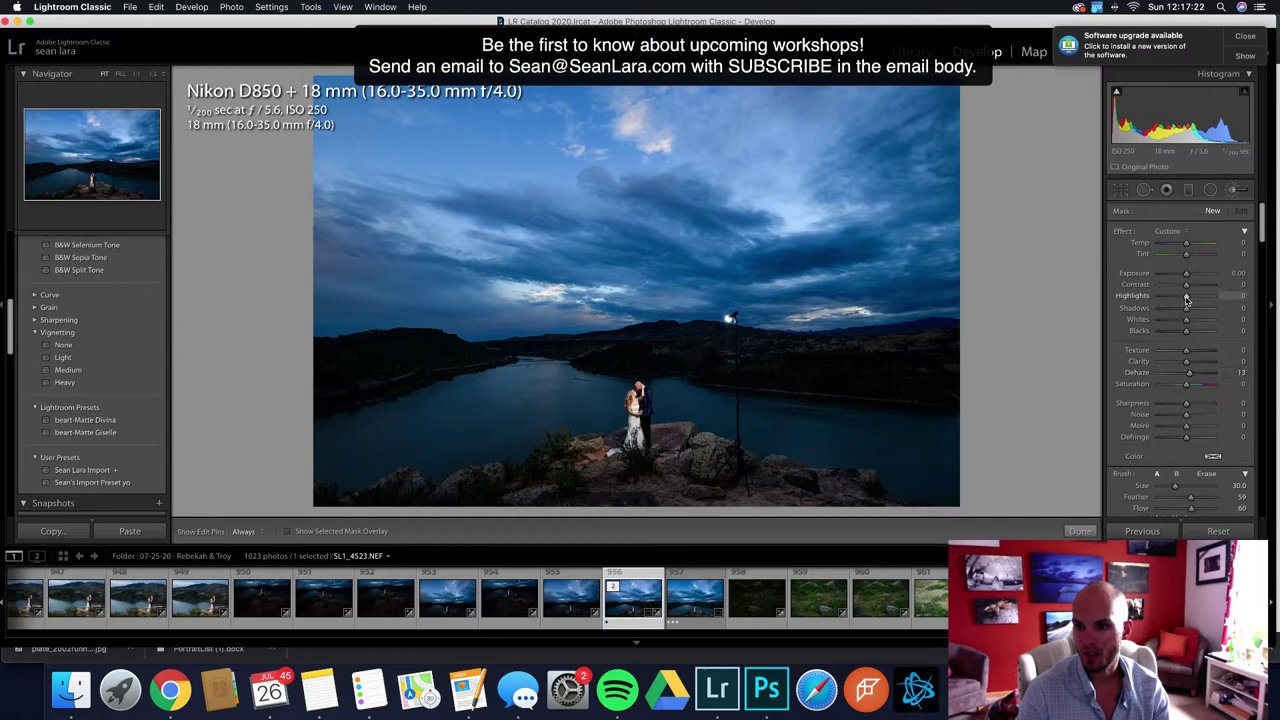
{"action": "left_click_drag", "start_coordinate": [1187, 285], "coordinate": [1185, 297]}
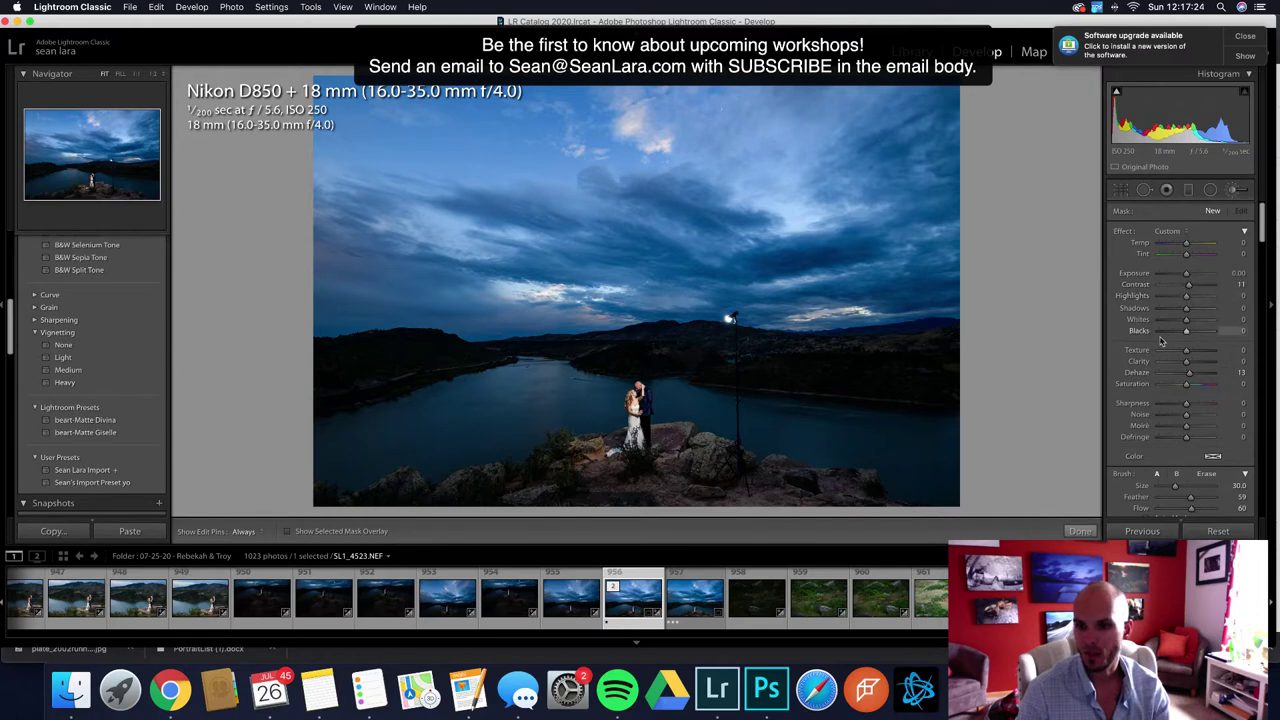
{"action": "left_click_drag", "start_coordinate": [1186, 361], "coordinate": [1202, 362]}
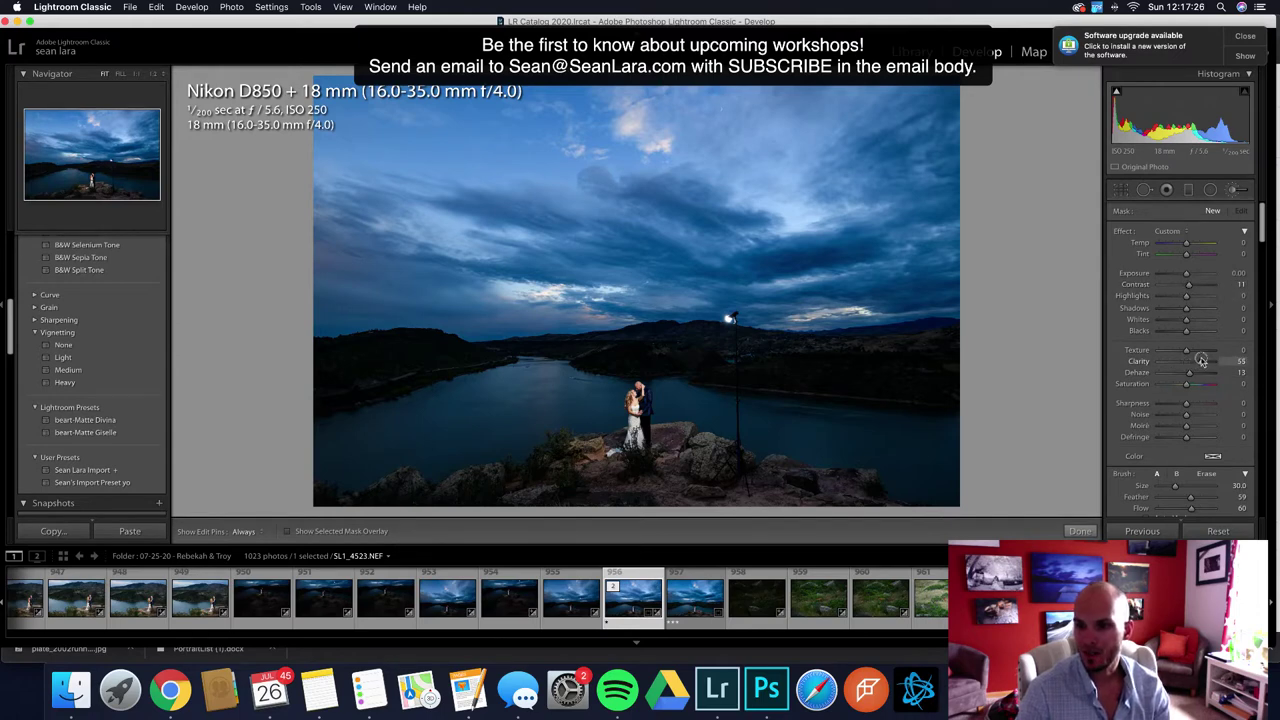
Paint the brush adjustment over the whole sky and the distant hills with a brush size of 34, keeping the edit pin shown
{"action": "scroll", "coordinate": [681, 190], "scroll_direction": "up", "scroll_amount": 4}
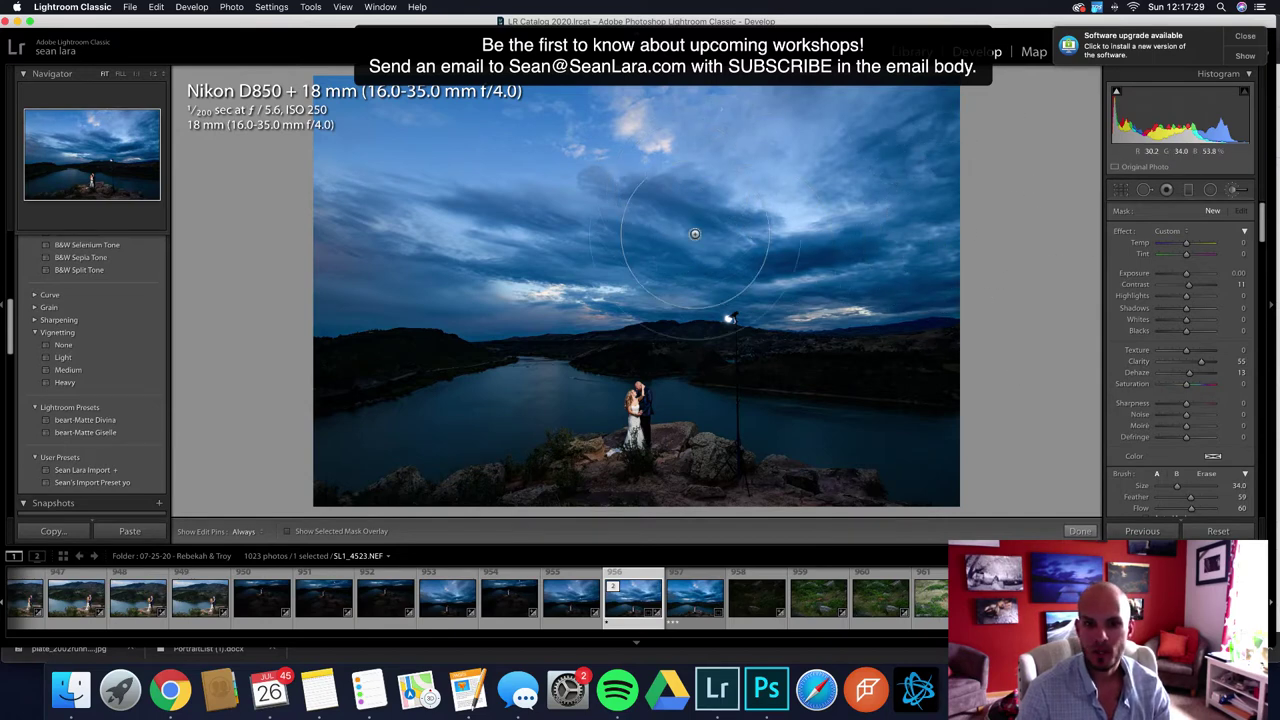
{"action": "mouse_move", "coordinate": [695, 234]}
{"action": "left_mouse_down"}
{"action": "mouse_move", "coordinate": [389, 255]}
{"action": "mouse_move", "coordinate": [299, 284]}
{"action": "mouse_move", "coordinate": [896, 245]}
{"action": "mouse_move", "coordinate": [467, 266]}
{"action": "mouse_move", "coordinate": [389, 236]}
{"action": "mouse_move", "coordinate": [687, 138]}
{"action": "left_mouse_up"}
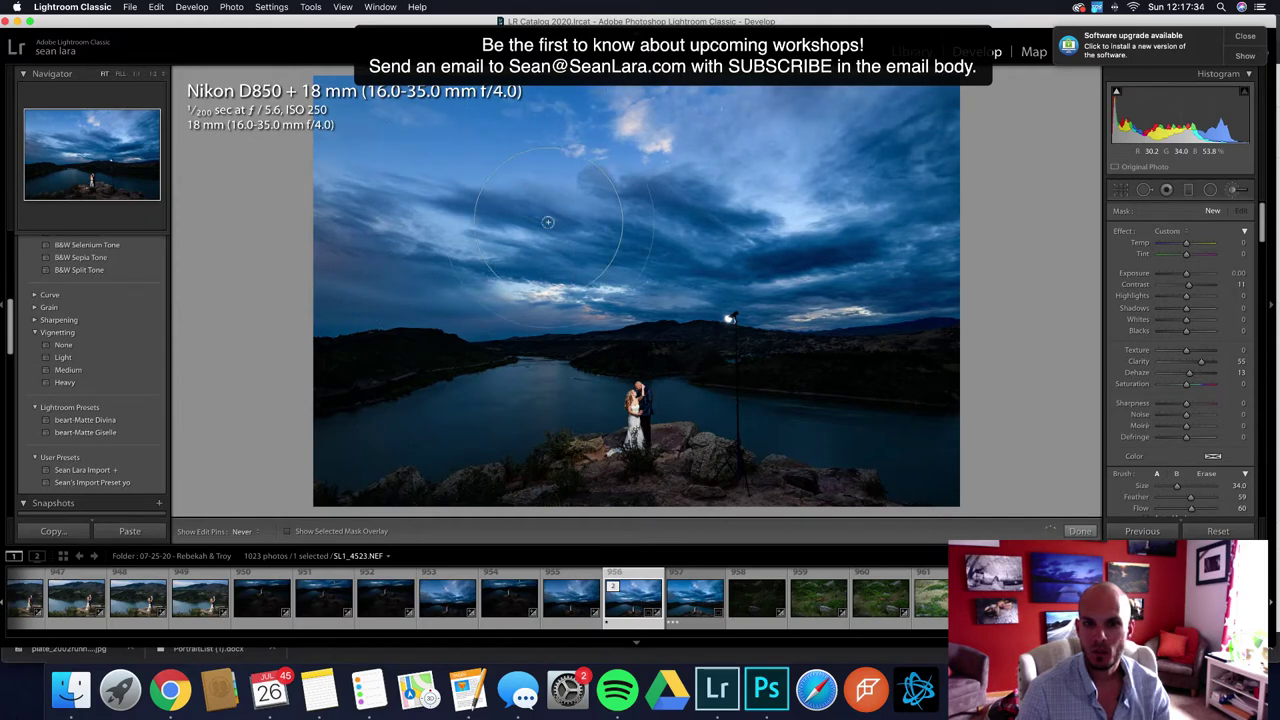
{"action": "key", "text": "h"}
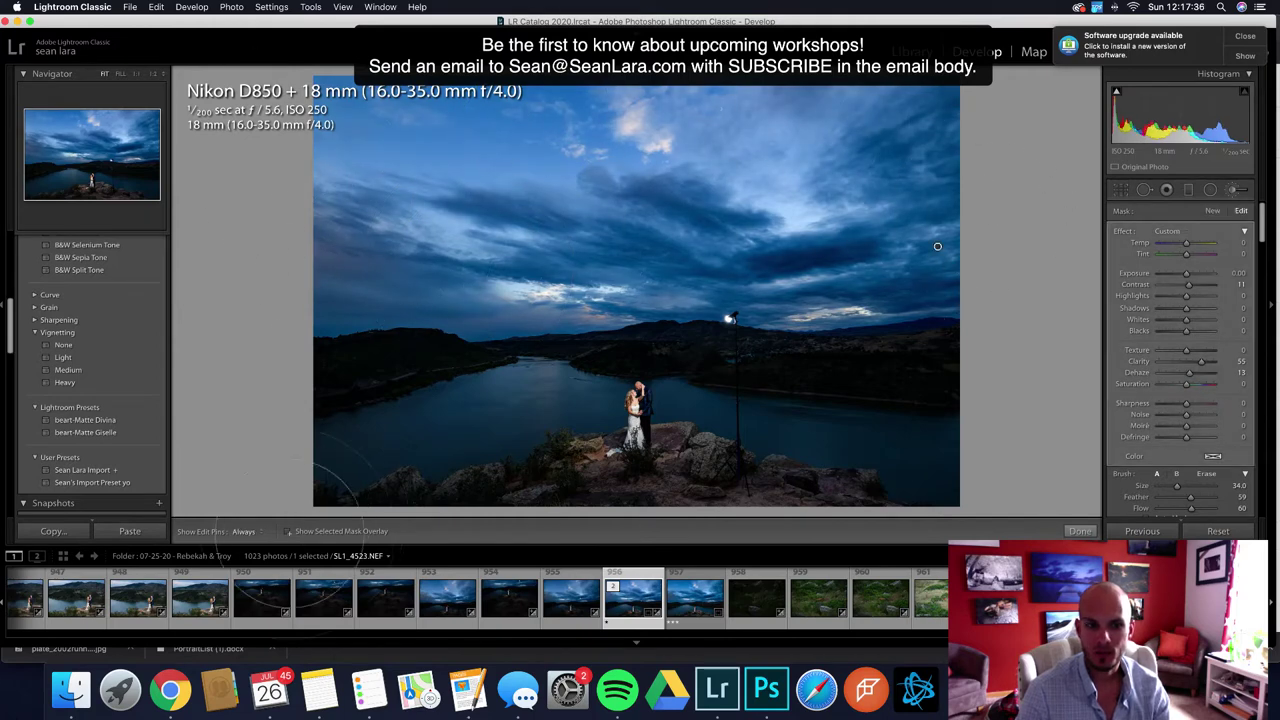
Check the sky brush's coverage with the selected mask overlay and edit pin display, and hide the overlay again
{"action": "left_click", "coordinate": [288, 531]}
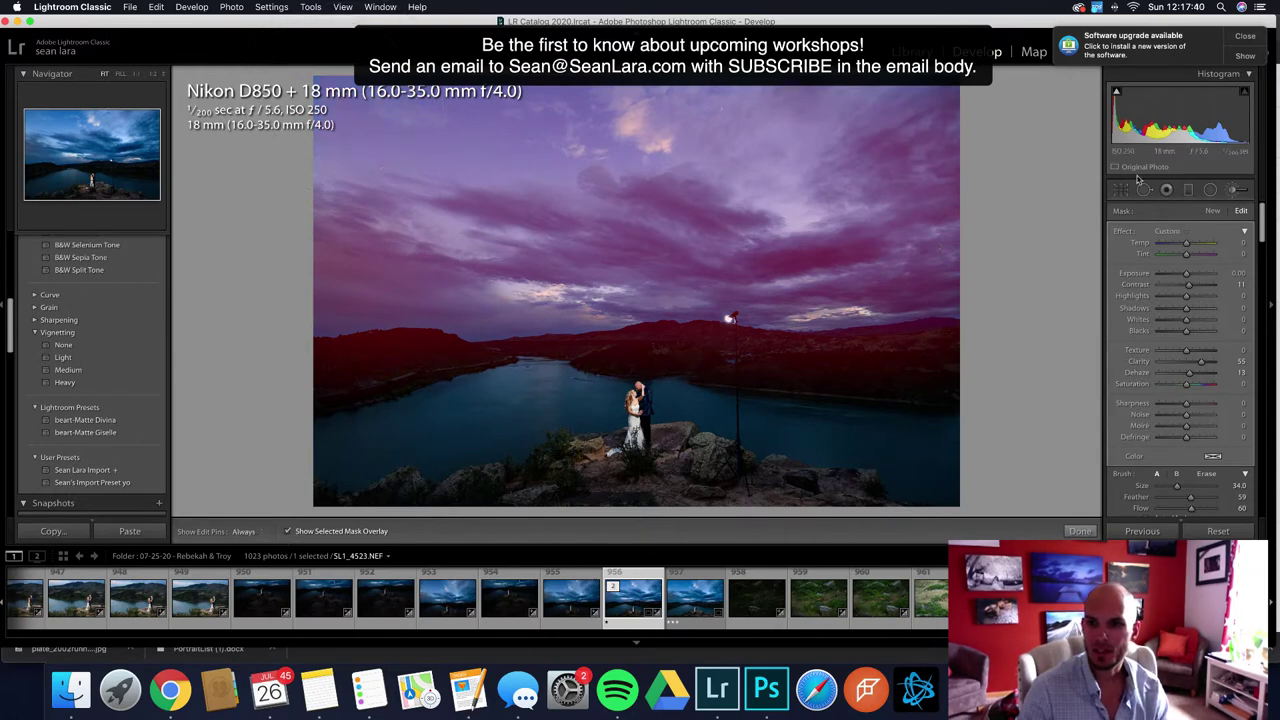
{"action": "key", "text": "h"}
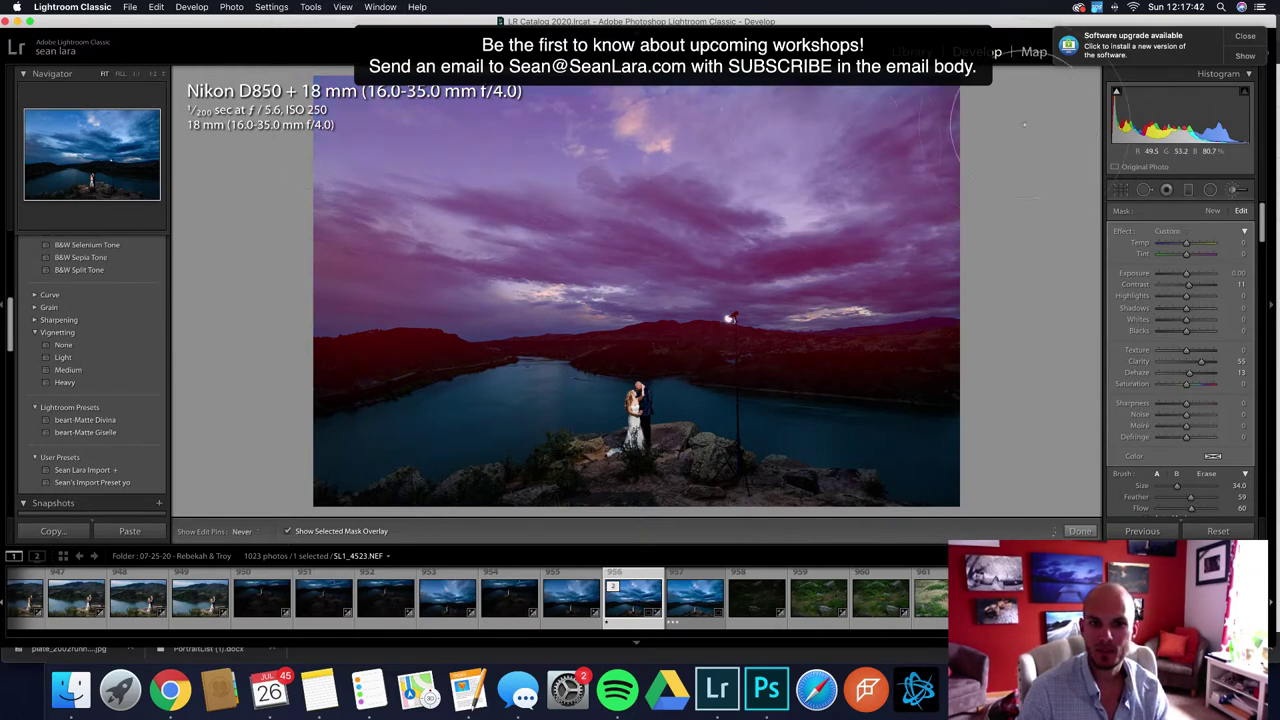
{"action": "key", "text": "h"}
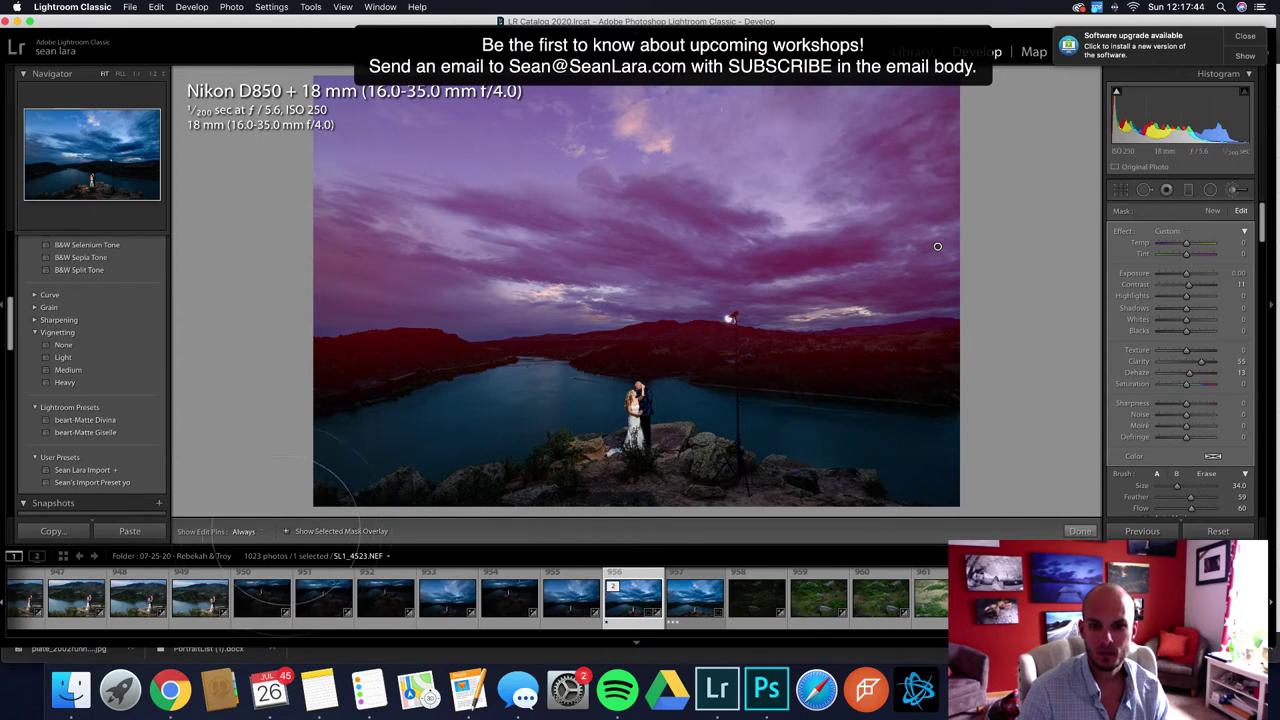
{"action": "left_click", "coordinate": [287, 531]}
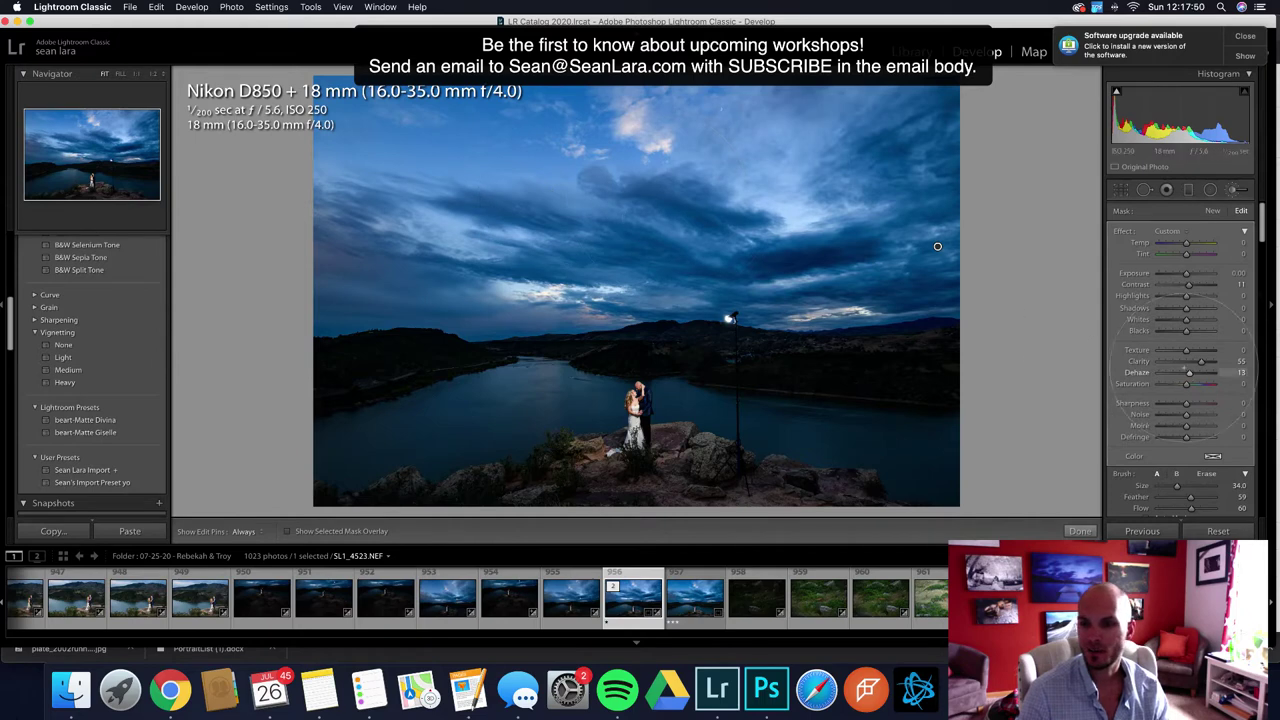
Try the sky brush adjustment's Dehaze at 100, settle it at 37, and set its Clarity to 43
{"action": "left_click_drag", "start_coordinate": [1192, 374], "coordinate": [1226, 376]}
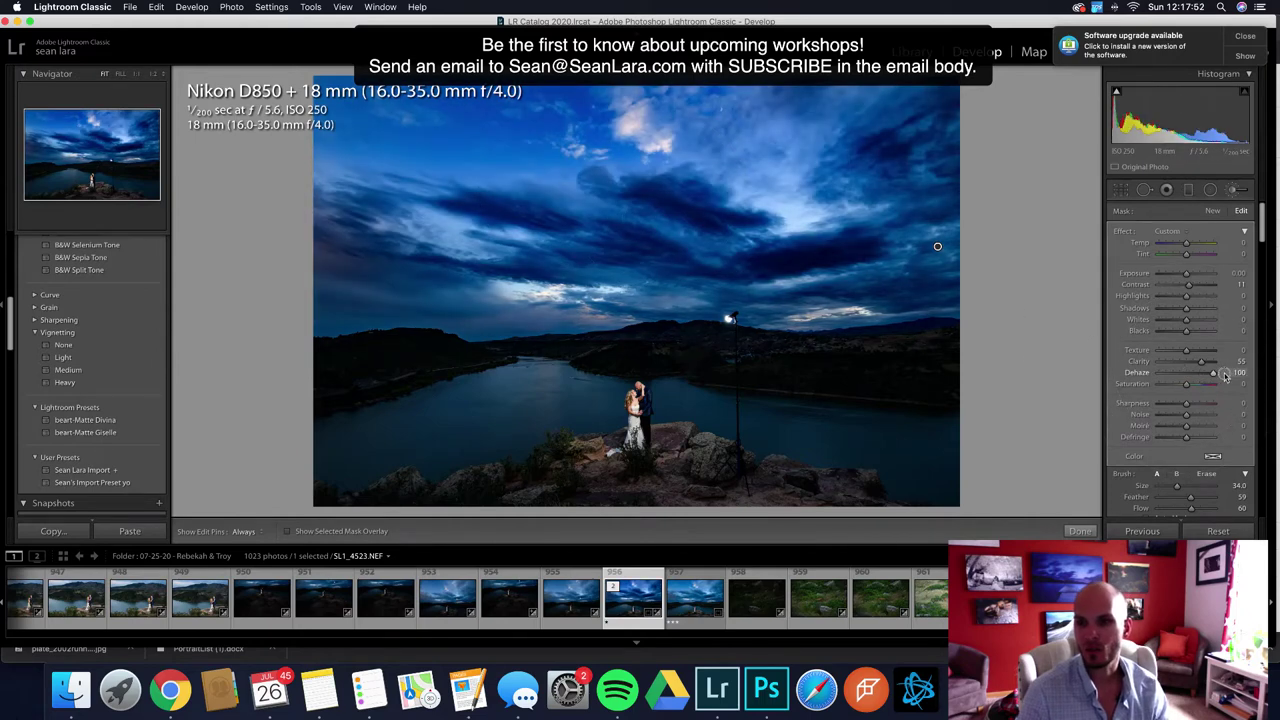
{"action": "mouse_move", "coordinate": [1215, 378]}
{"action": "left_mouse_down"}
{"action": "mouse_move", "coordinate": [1228, 376]}
{"action": "mouse_move", "coordinate": [1196, 372]}
{"action": "left_mouse_up"}
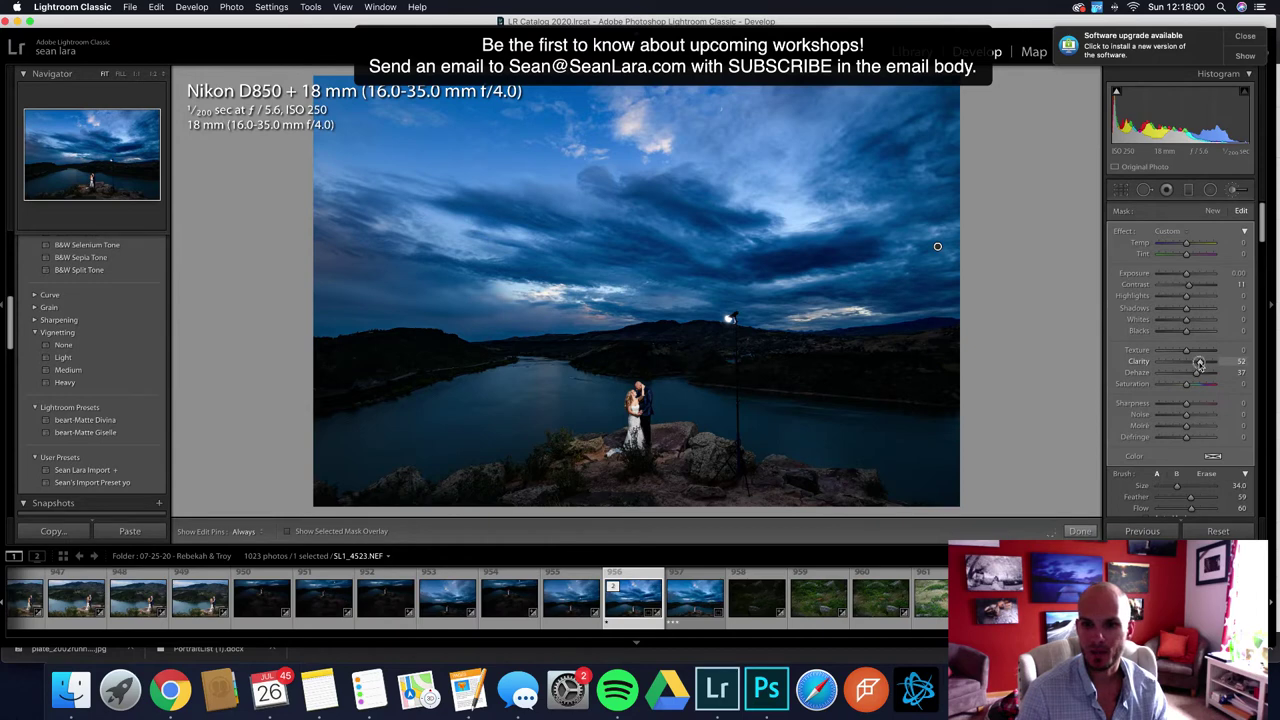
{"action": "left_click_drag", "start_coordinate": [1200, 364], "coordinate": [1198, 367]}
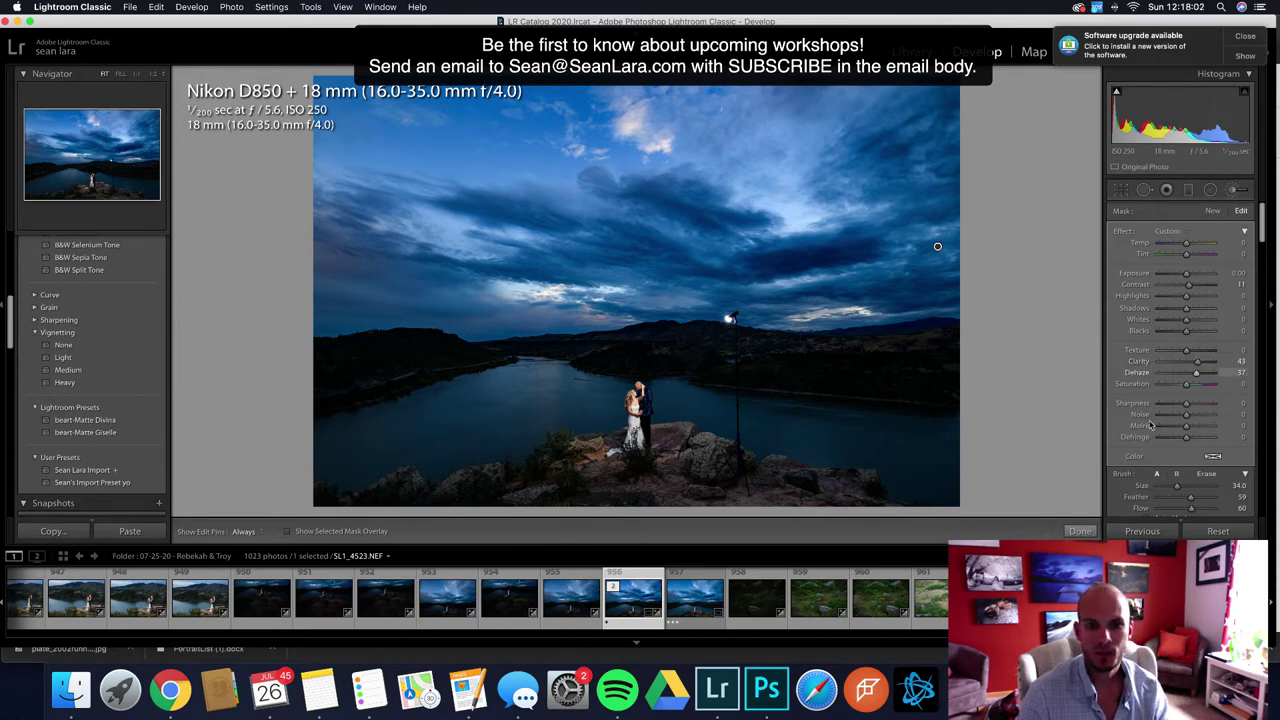
Leave the Adjustment Brush and set the photo's white balance temperature to 5,800
{"action": "left_click", "coordinate": [1239, 191]}
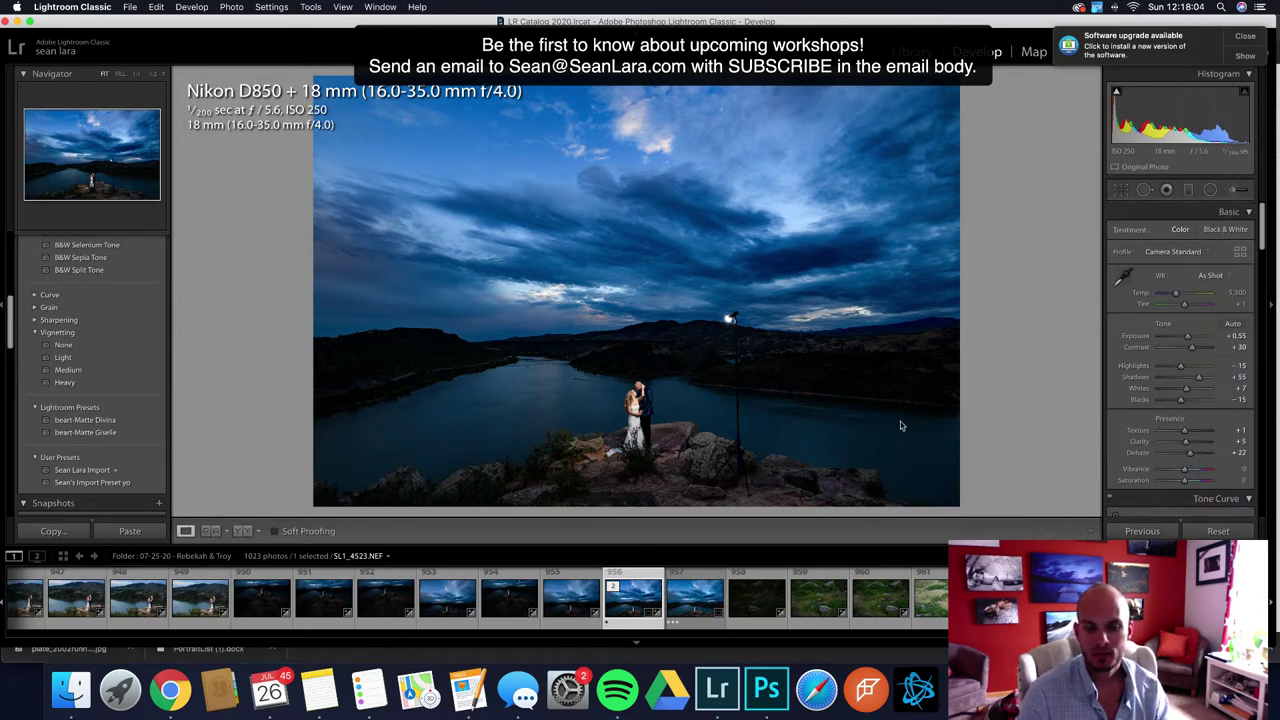
{"action": "left_click", "coordinate": [1232, 293]}
{"action": "left_click_drag", "start_coordinate": [1175, 295], "coordinate": [1183, 291]}
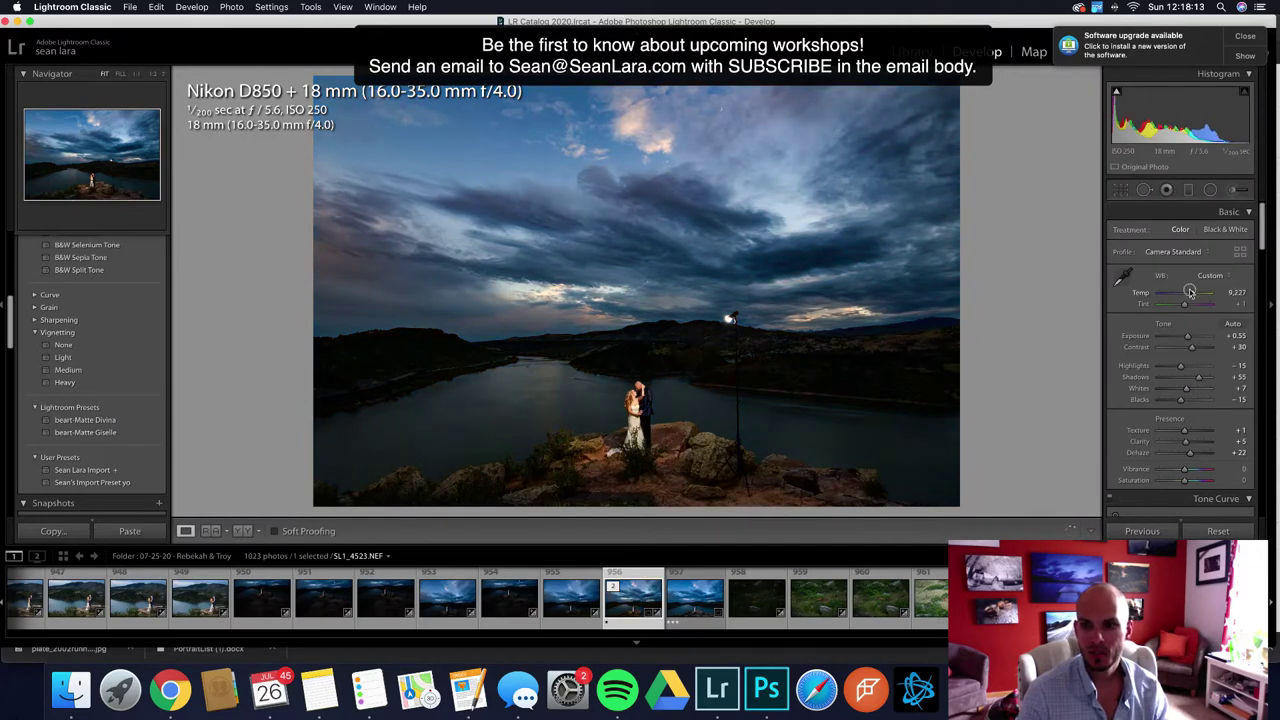
{"action": "left_click_drag", "start_coordinate": [1179, 292], "coordinate": [1180, 292]}
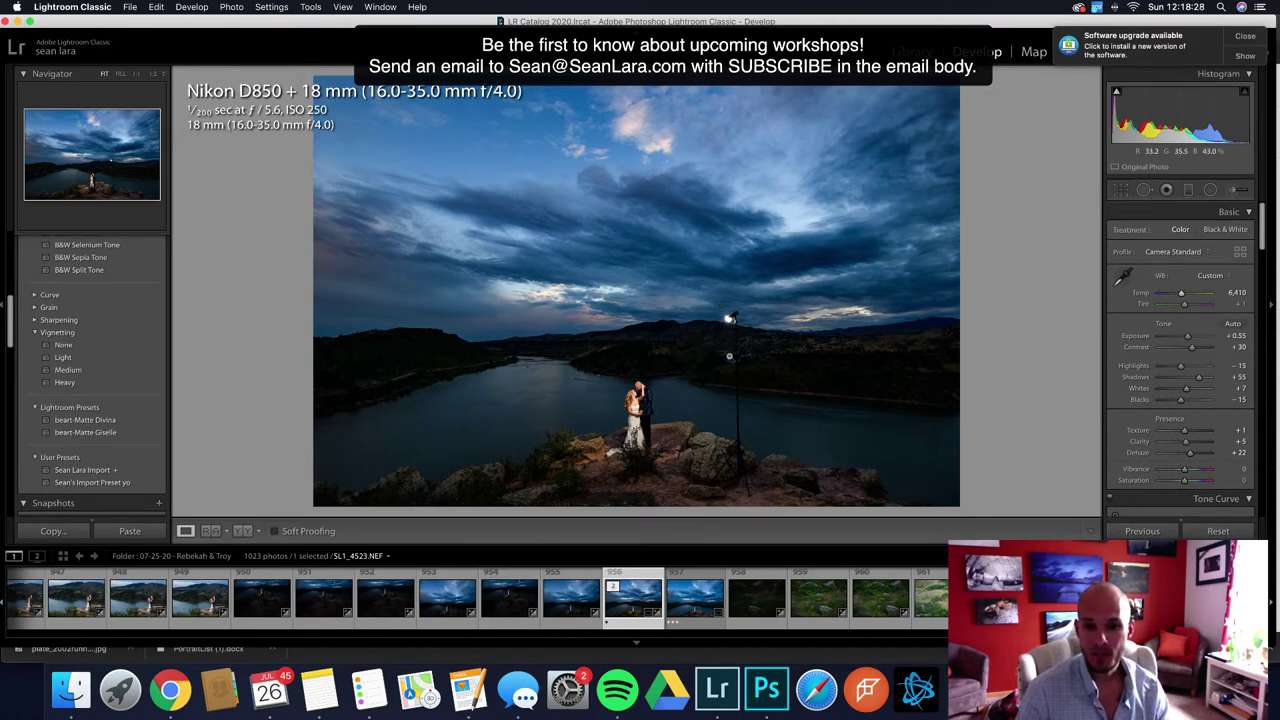
{"action": "left_click", "coordinate": [1237, 292]}
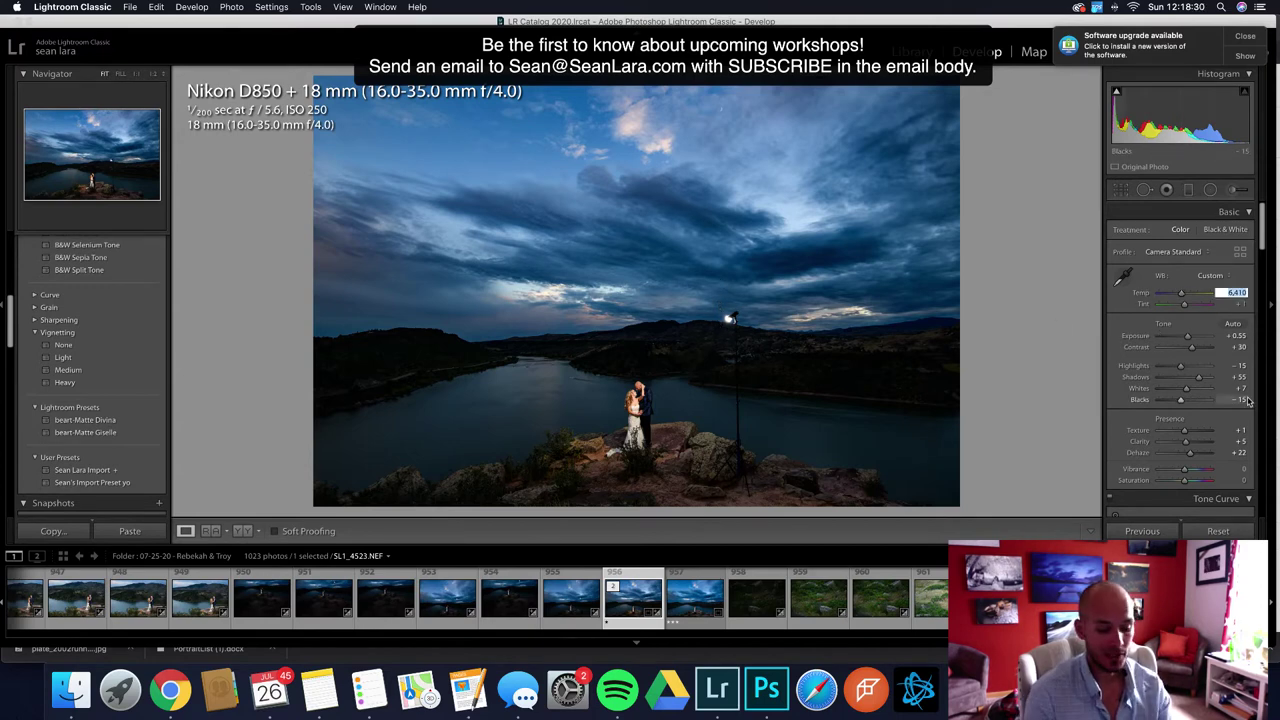
{"action": "type", "text": "600"}
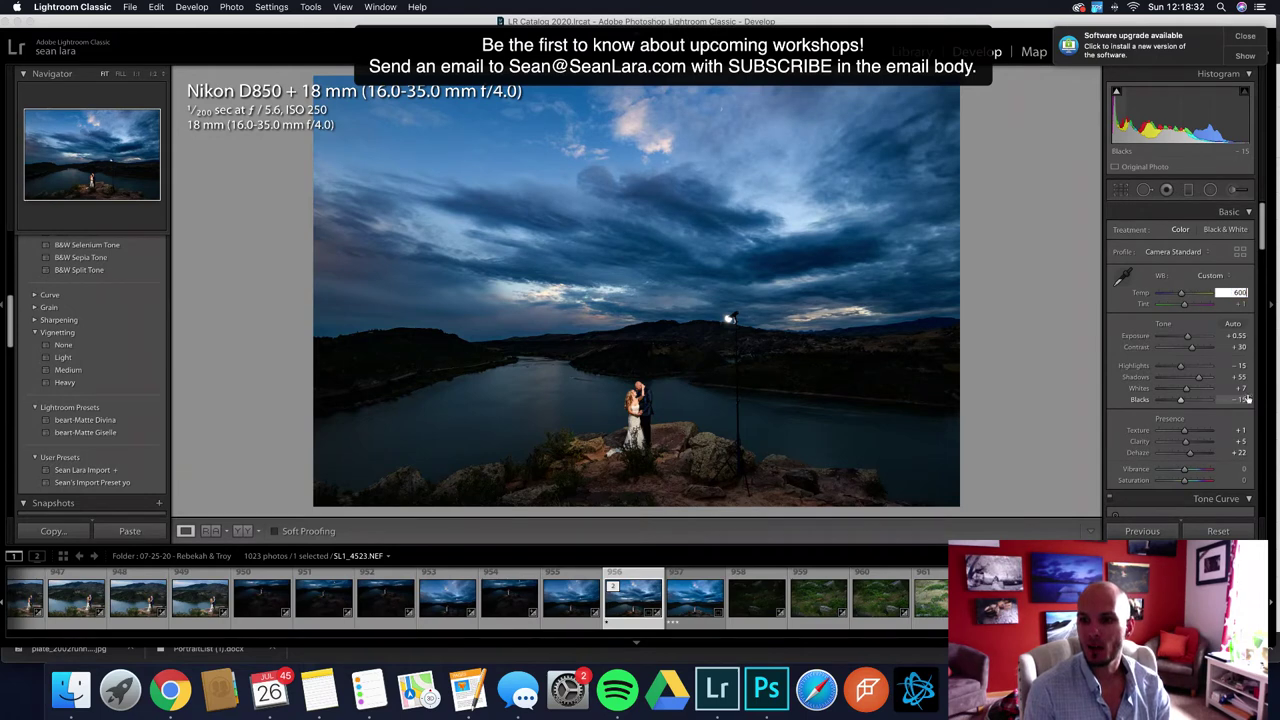
{"action": "key", "text": "BackSpace"}
{"action": "key", "text": "BackSpace"}
{"action": "key", "text": "BackSpace"}
{"action": "type", "text": "58"}
{"action": "key", "text": "Return"}
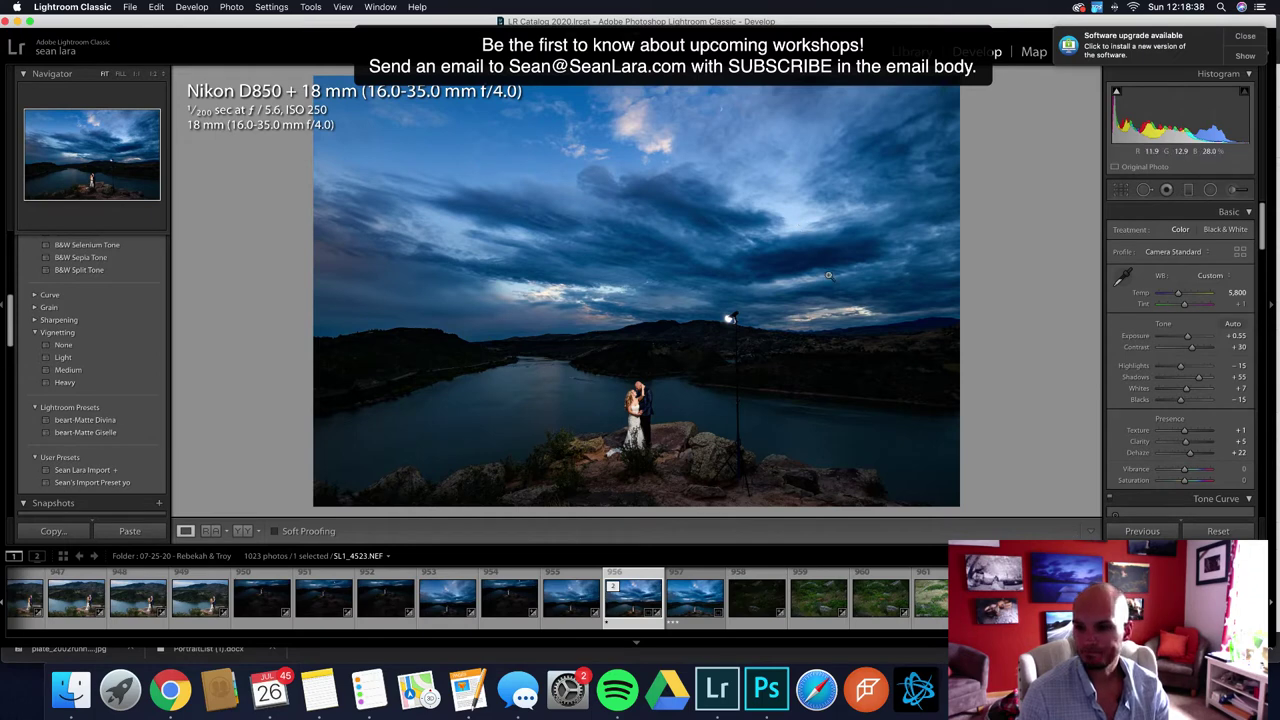
Paint a new brush adjustment with Exposure at -0.24 and Highlights at -84 over the lit ground and rocks around the couple's feet
{"action": "left_click", "coordinate": [1246, 192]}
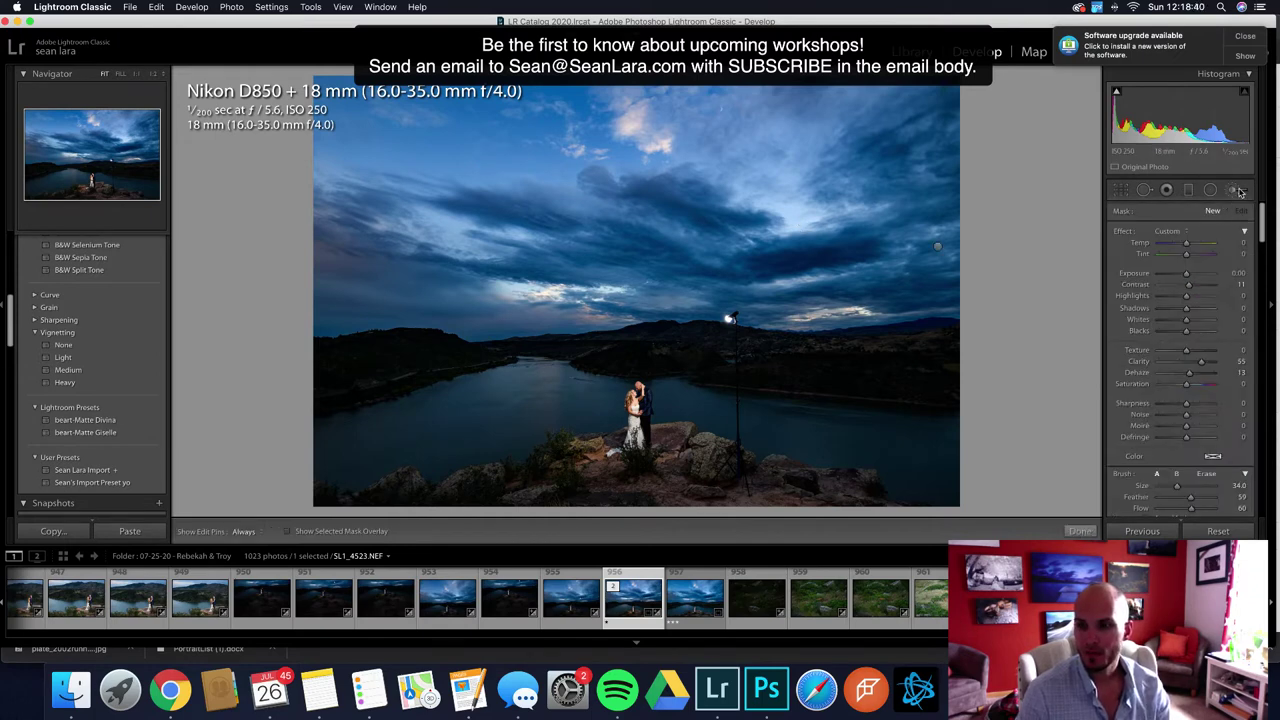
{"action": "left_click", "coordinate": [1240, 192]}
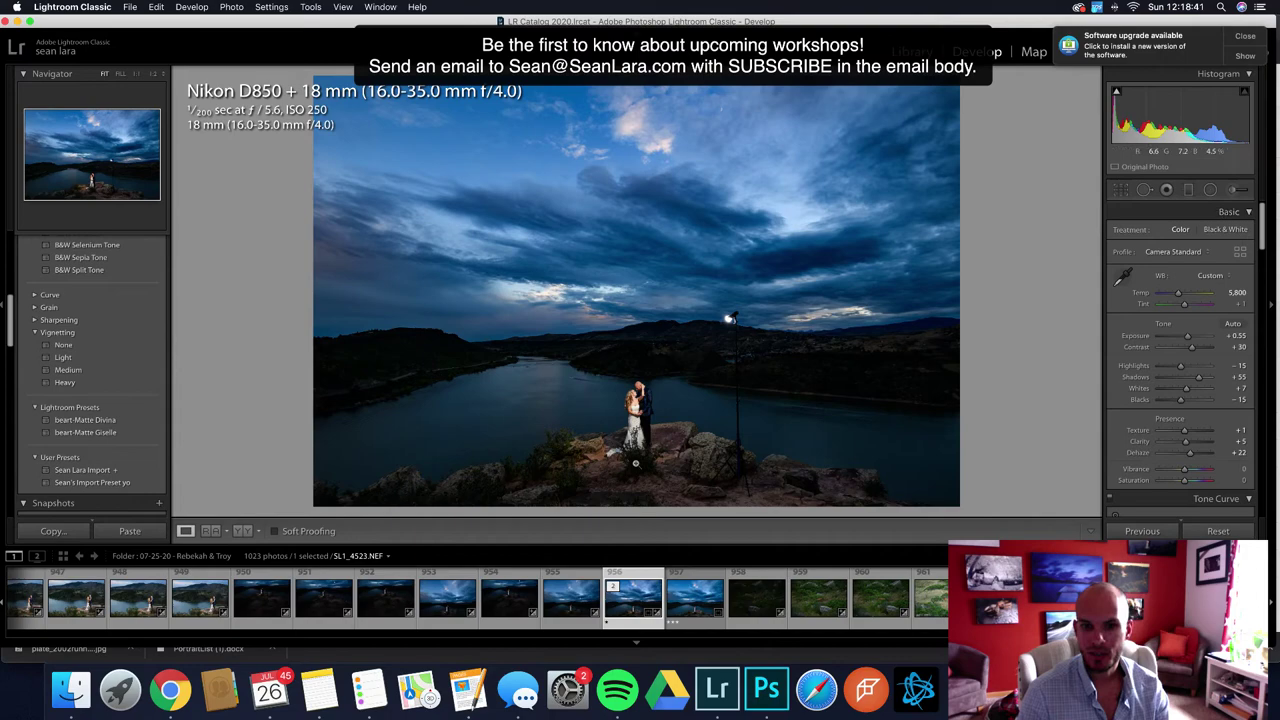
{"action": "left_click", "coordinate": [602, 465]}
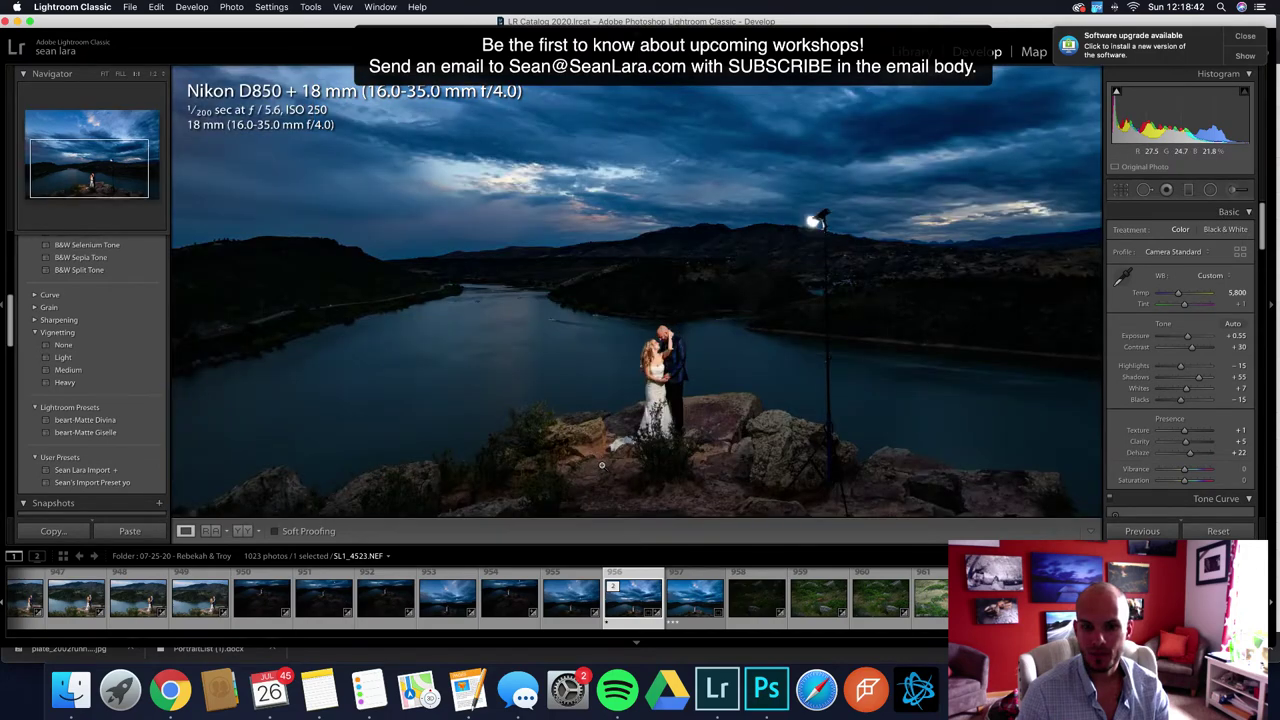
{"action": "left_click", "coordinate": [602, 465]}
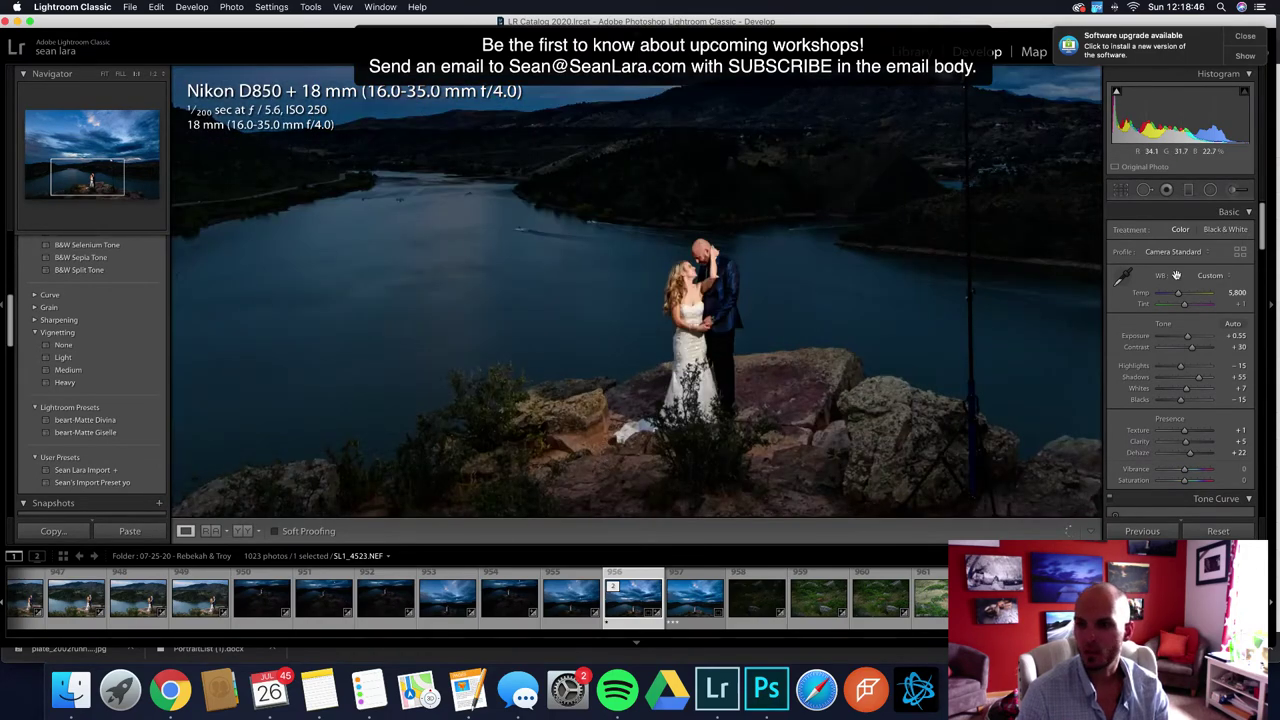
{"action": "key", "text": "k"}
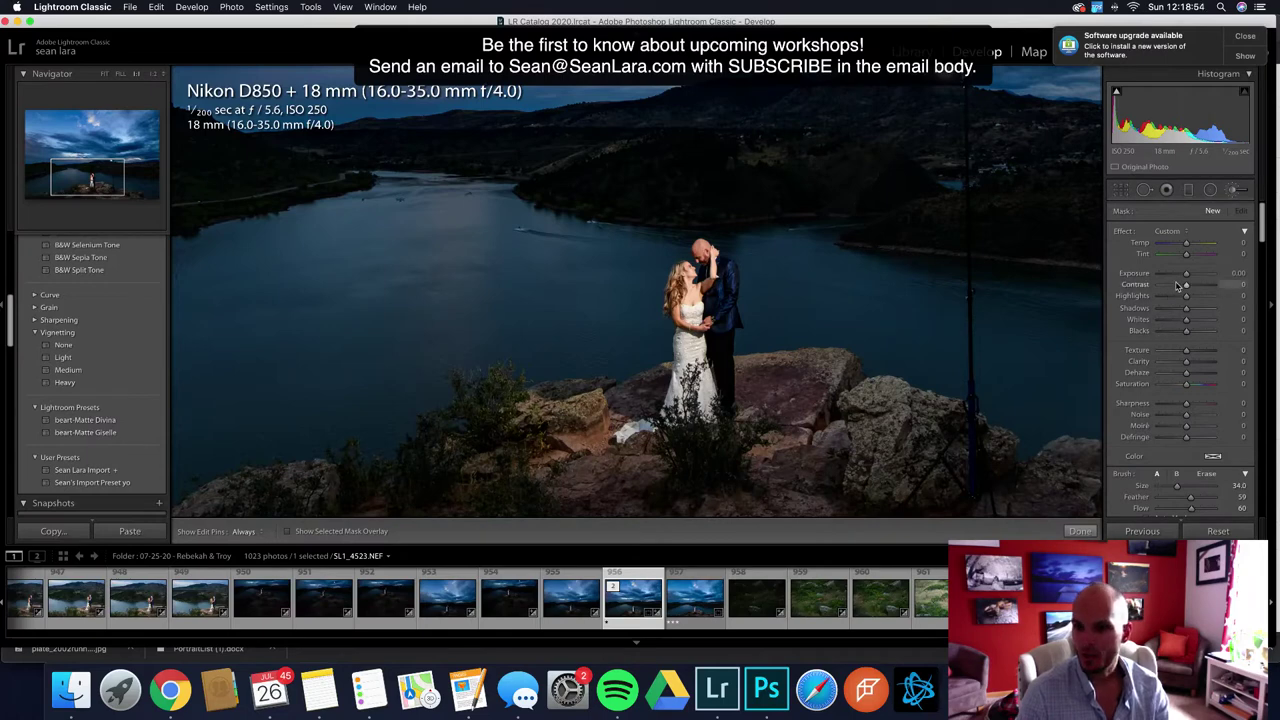
{"action": "mouse_move", "coordinate": [1186, 296]}
{"action": "left_mouse_down"}
{"action": "mouse_move", "coordinate": [1162, 297]}
{"action": "mouse_move", "coordinate": [1182, 277]}
{"action": "left_mouse_up"}
{"action": "scroll", "coordinate": [575, 453], "scroll_direction": "down", "scroll_amount": 8}
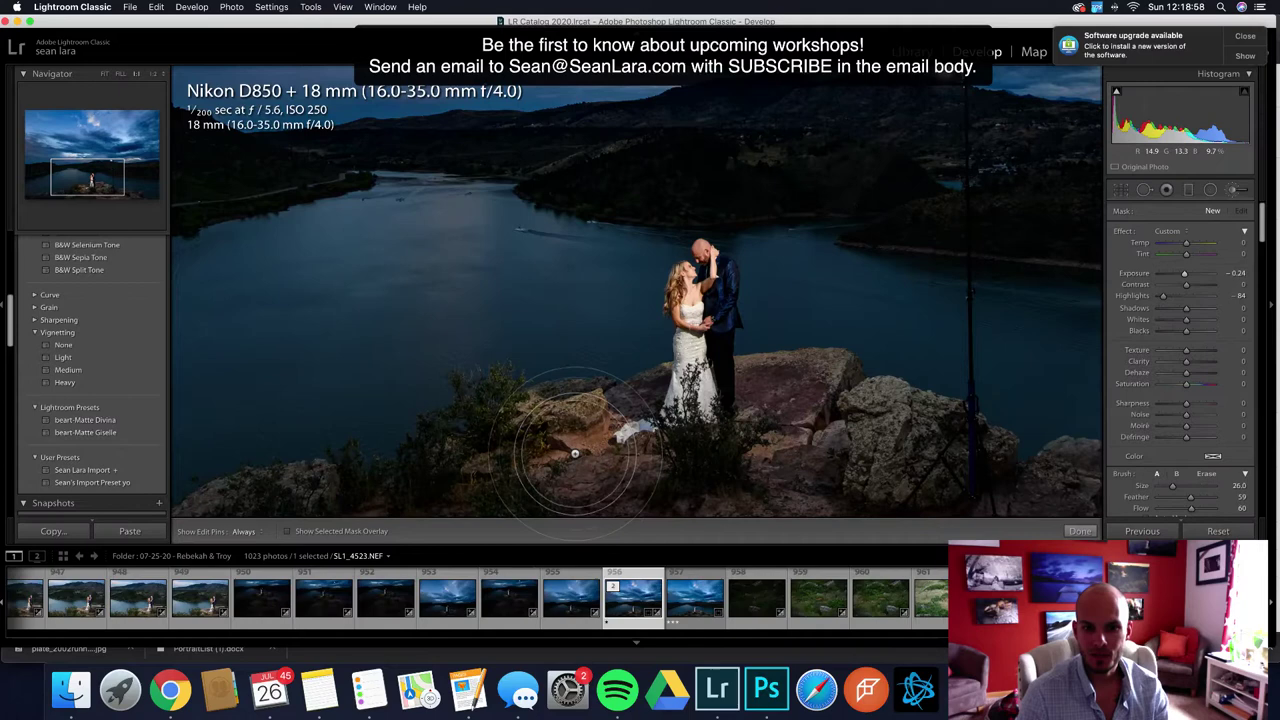
{"action": "mouse_move", "coordinate": [606, 426]}
{"action": "left_mouse_down"}
{"action": "mouse_move", "coordinate": [563, 444]}
{"action": "mouse_move", "coordinate": [563, 429]}
{"action": "mouse_move", "coordinate": [604, 414]}
{"action": "mouse_move", "coordinate": [540, 416]}
{"action": "mouse_move", "coordinate": [550, 412]}
{"action": "mouse_move", "coordinate": [546, 443]}
{"action": "left_mouse_up"}
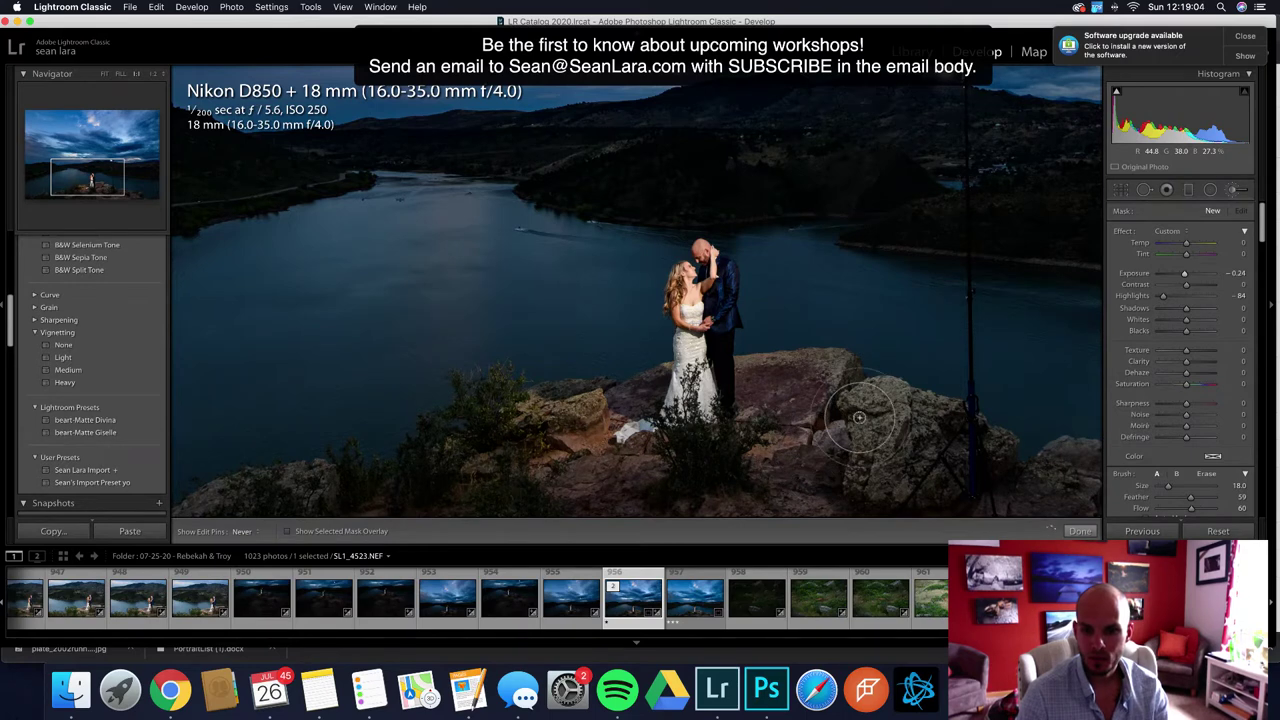
Check the ground brush's coverage with the edit pin and selected mask overlay, and hide the overlay again
{"action": "key", "text": "h"}
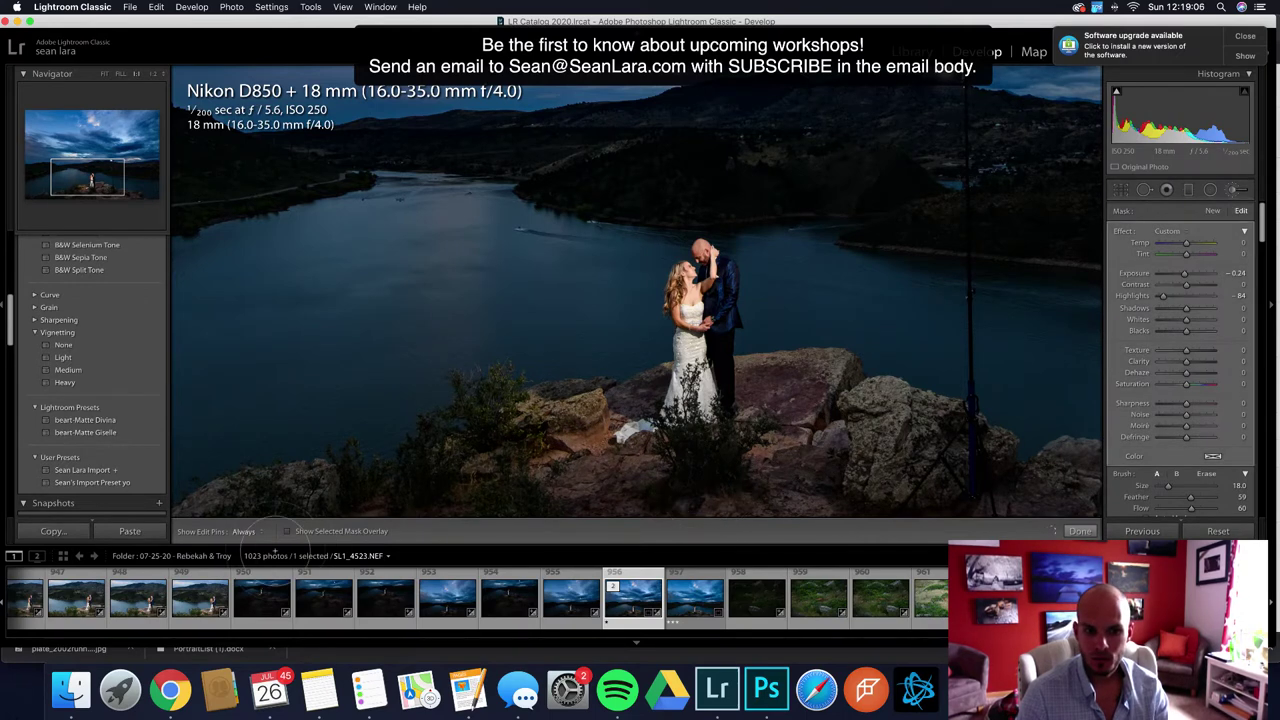
{"action": "key", "text": "o"}
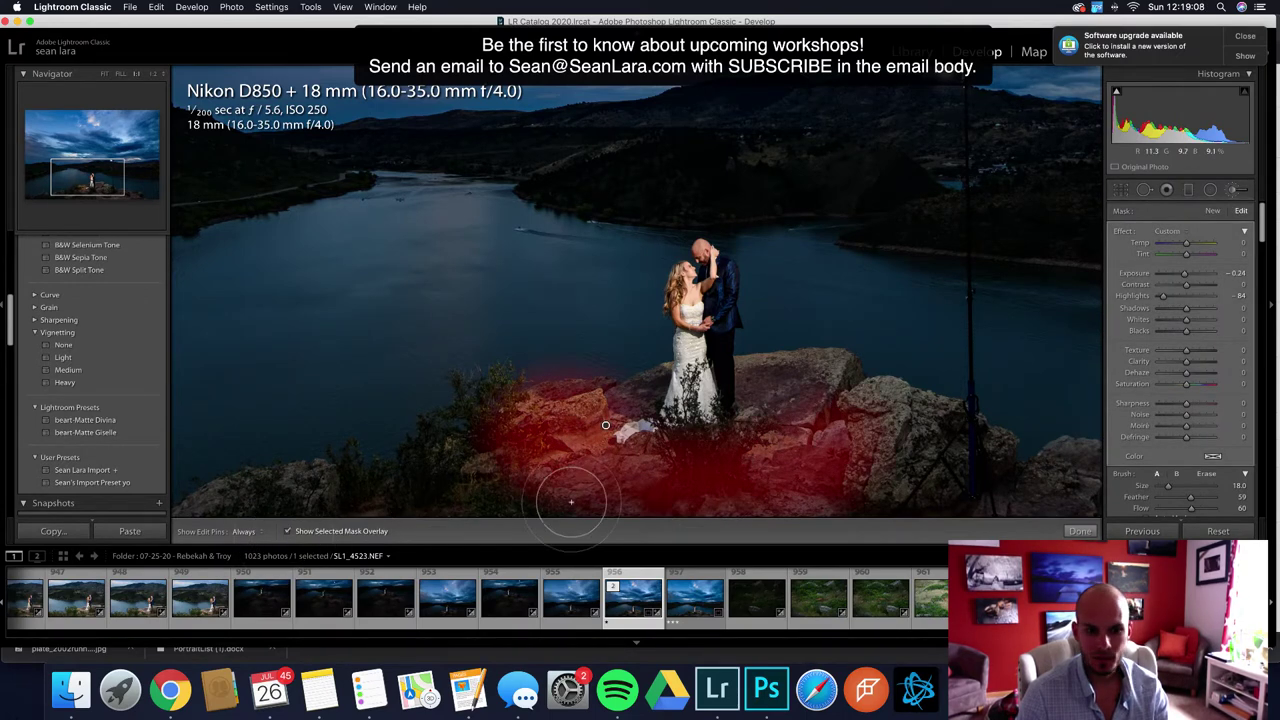
{"action": "left_click", "coordinate": [288, 533]}
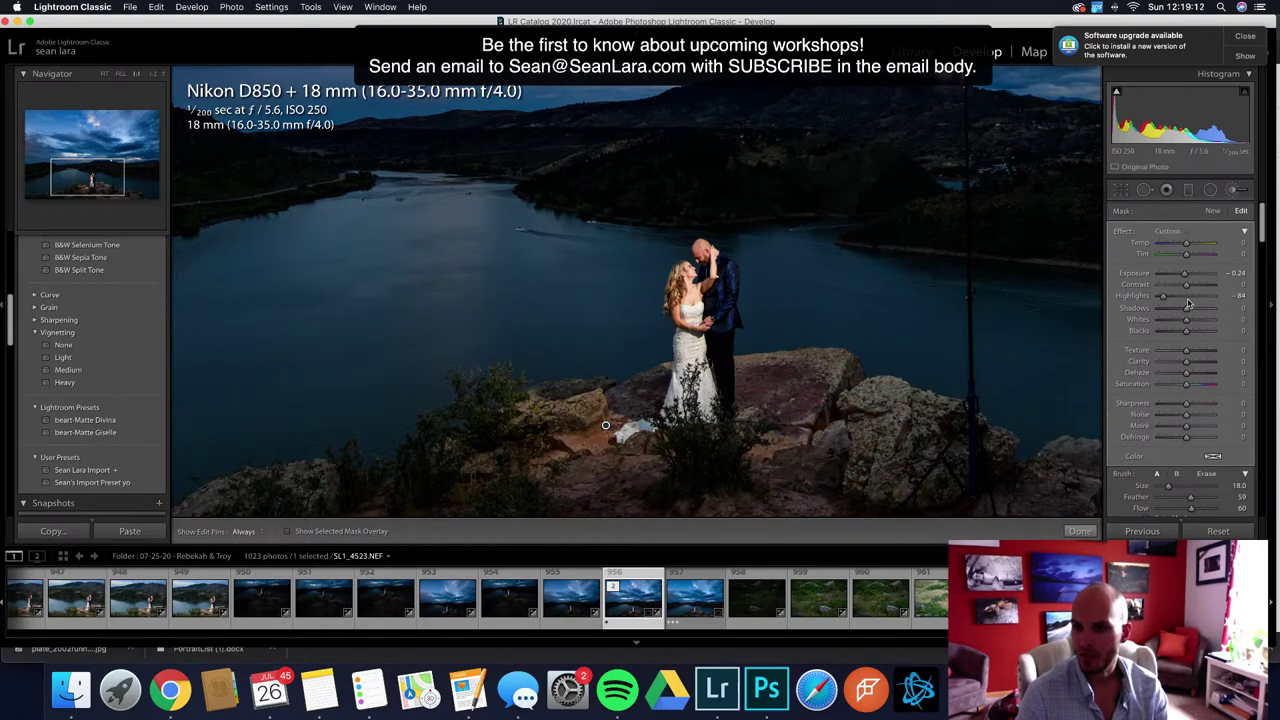
Set the ground brush adjustment's Exposure to -2.02 and Highlights to -100, and return to the full photo with the brush closed
{"action": "left_click_drag", "start_coordinate": [1182, 274], "coordinate": [1148, 297]}
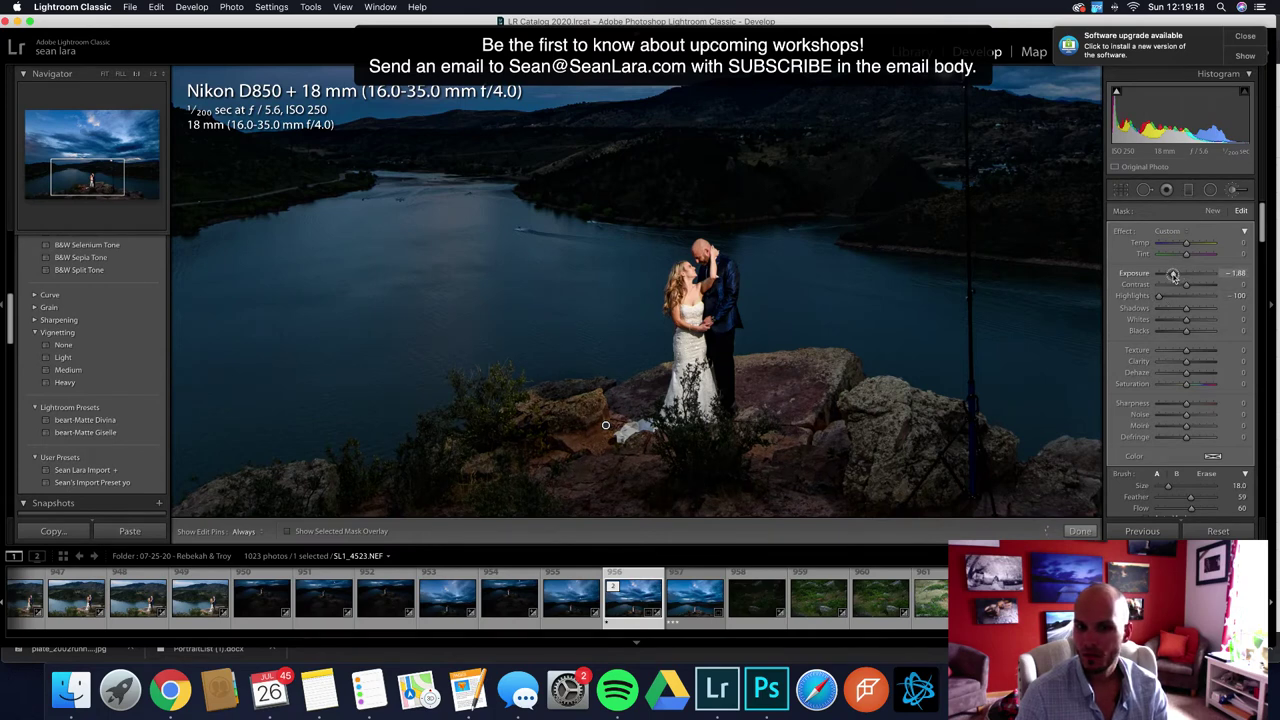
{"action": "left_click", "coordinate": [1239, 192]}
{"action": "left_click", "coordinate": [912, 272]}
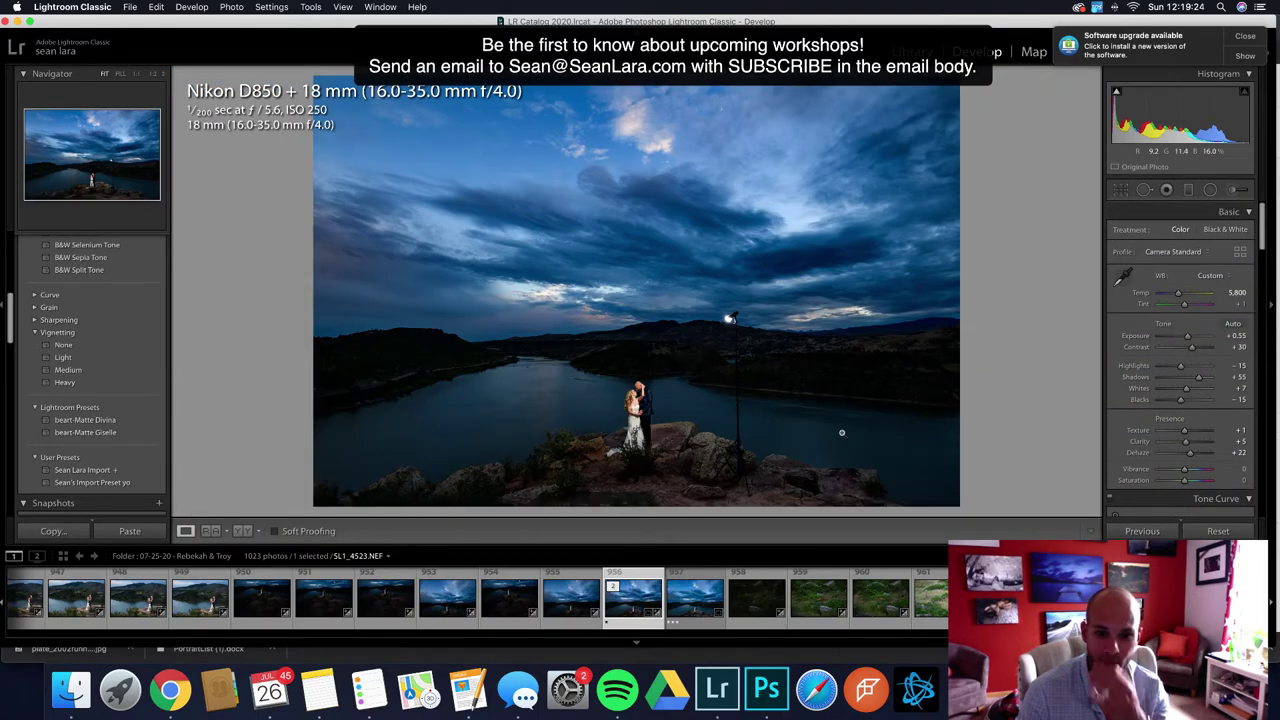
Send the edited photo SL1_4523.NEF to Adobe Photoshop CC 2019 for editing
{"action": "right_click", "coordinate": [635, 607]}
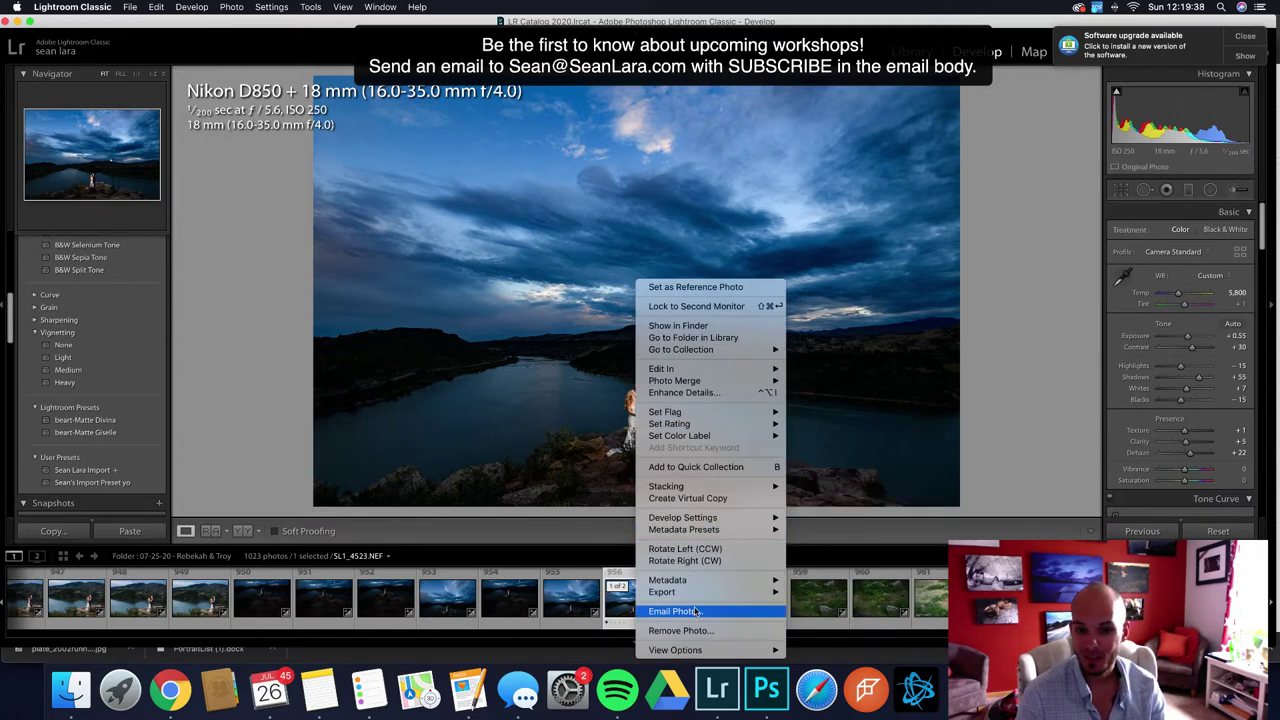
{"action": "mouse_move", "coordinate": [717, 369]}
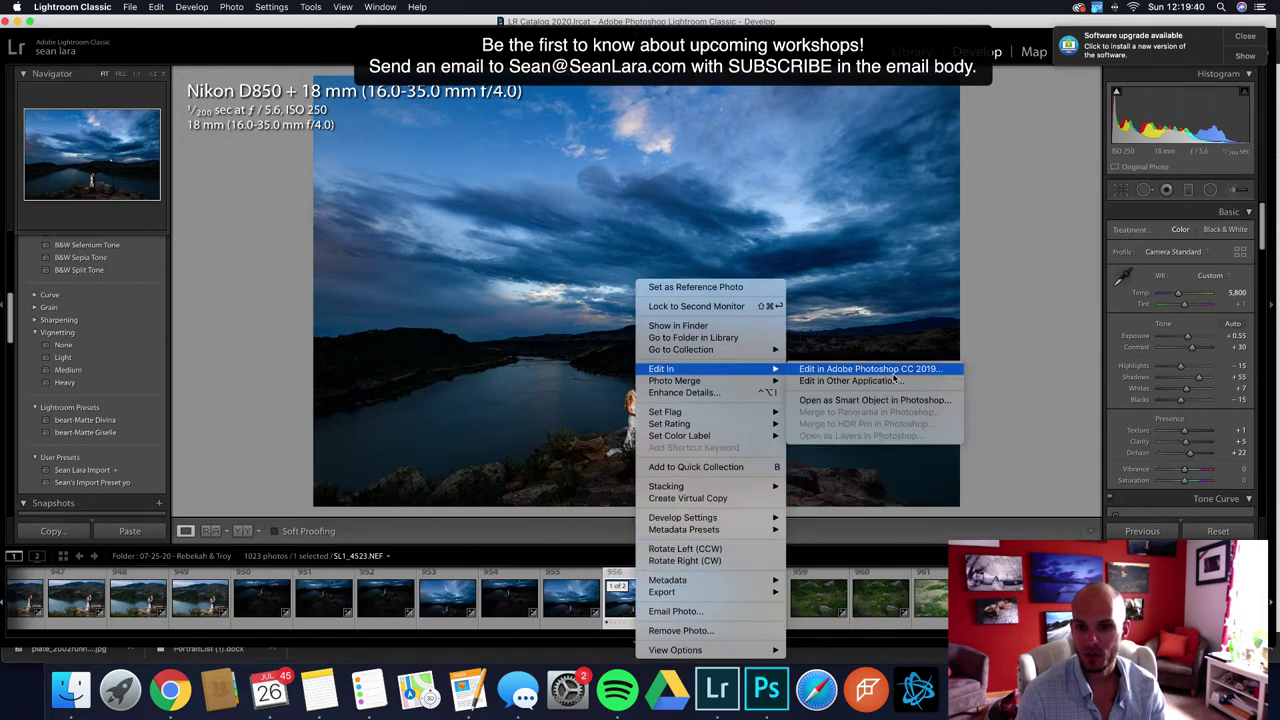
{"action": "left_click", "coordinate": [870, 367]}
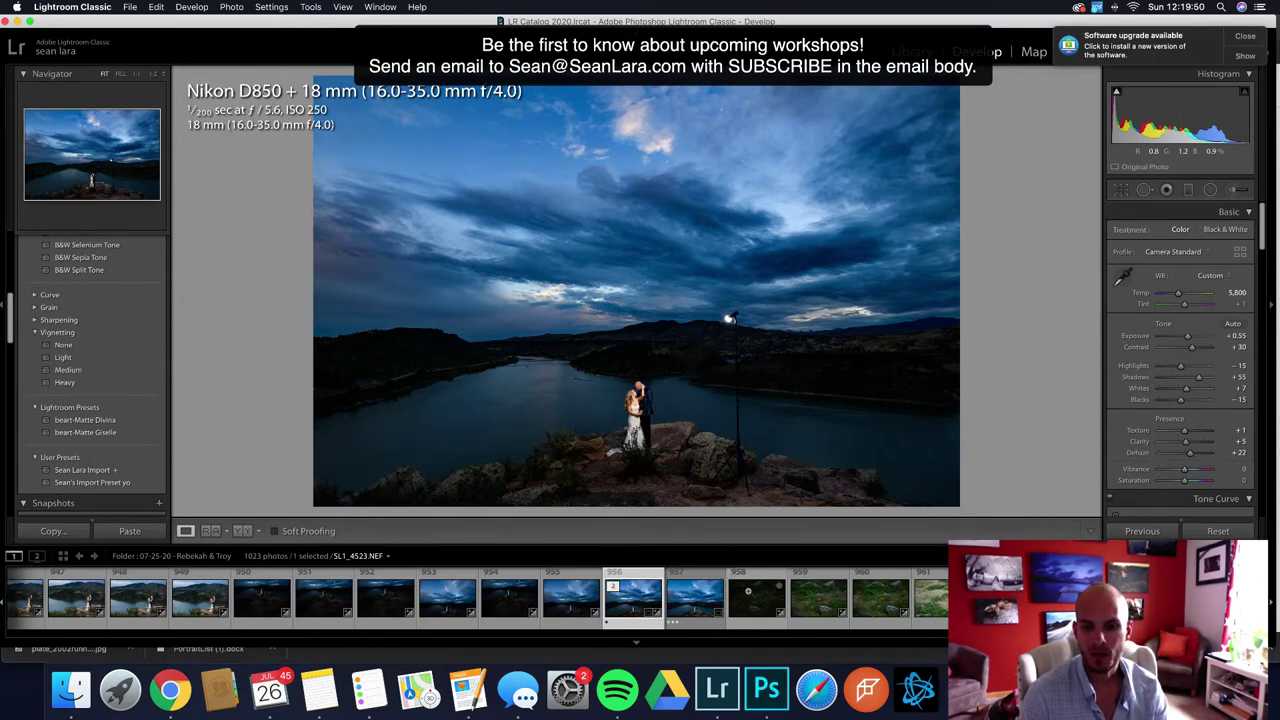
Switch to Photoshop and move its window with the opened photo up against the screen's upper edge
{"action": "left_click", "coordinate": [766, 690]}
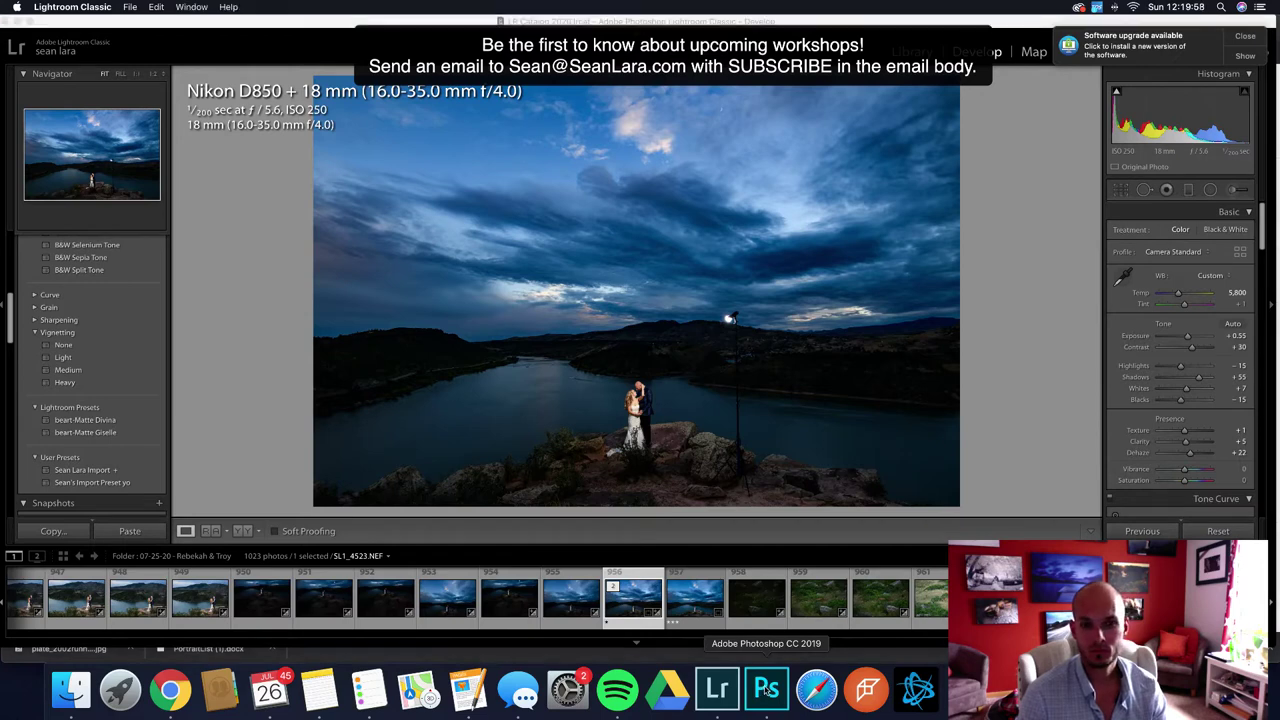
{"action": "left_click", "coordinate": [870, 531]}
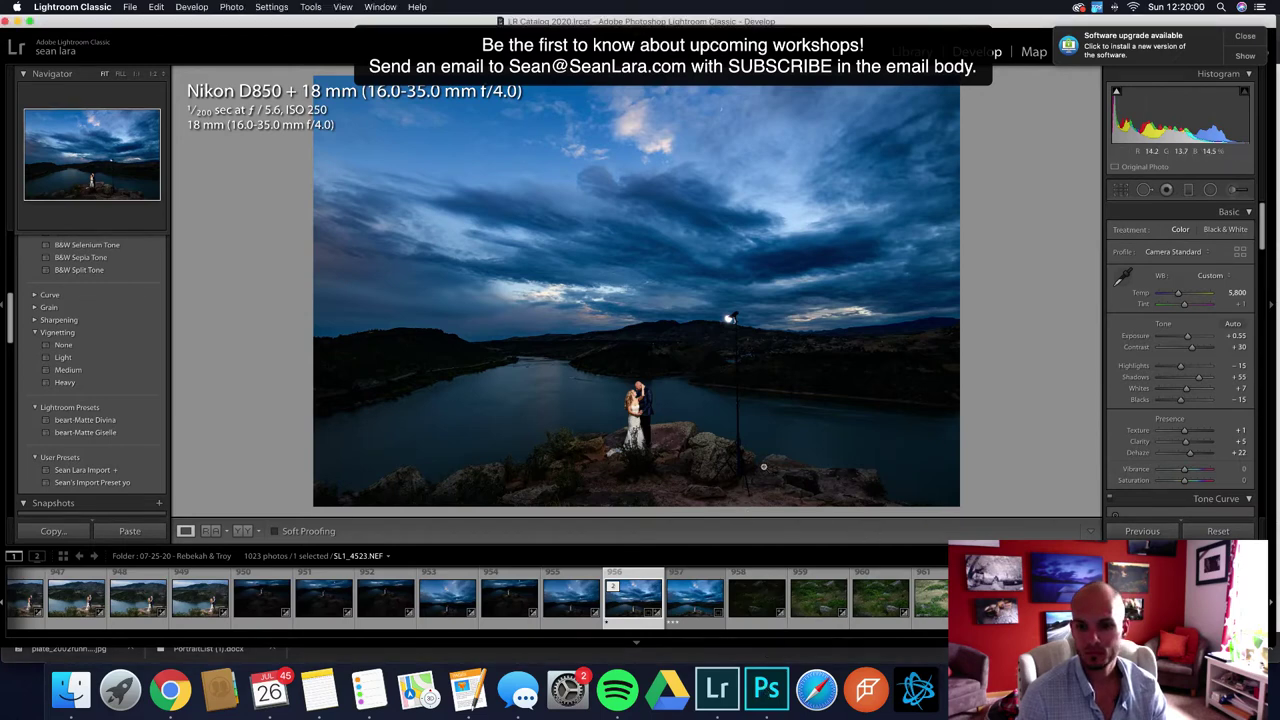
{"action": "left_click", "coordinate": [766, 690]}
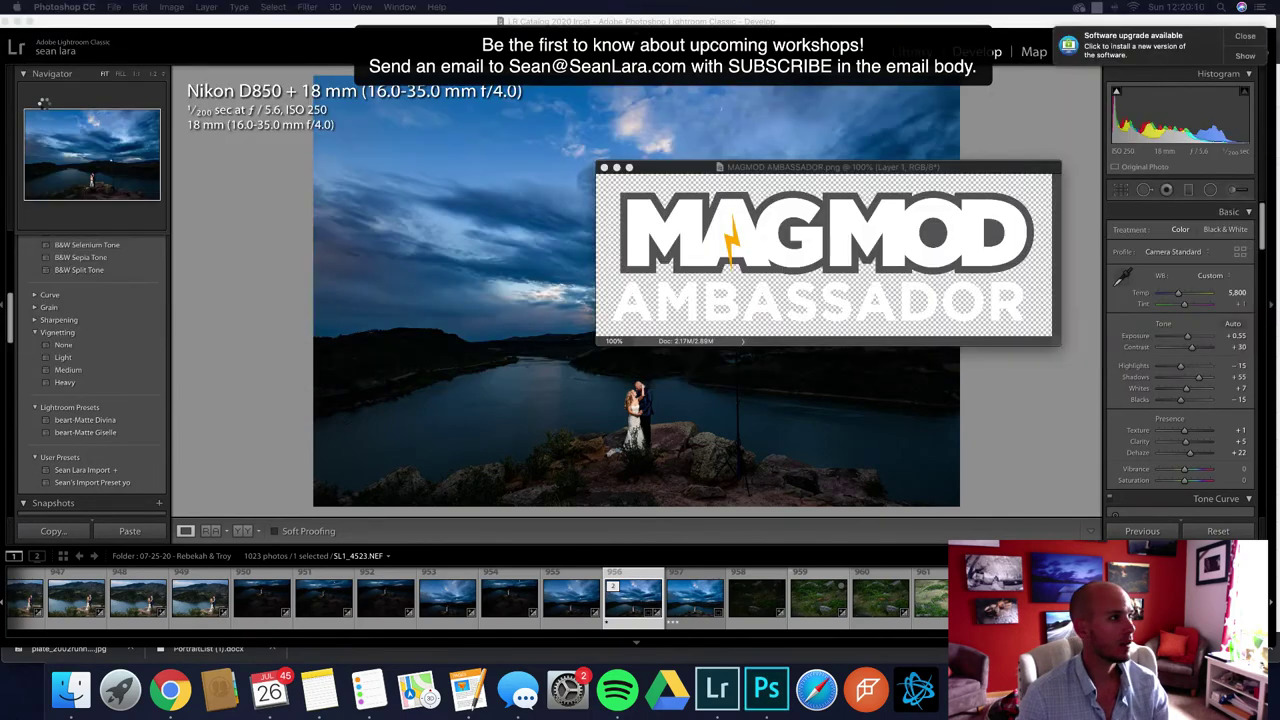
{"action": "left_click_drag", "start_coordinate": [2, 150], "coordinate": [1, 19]}
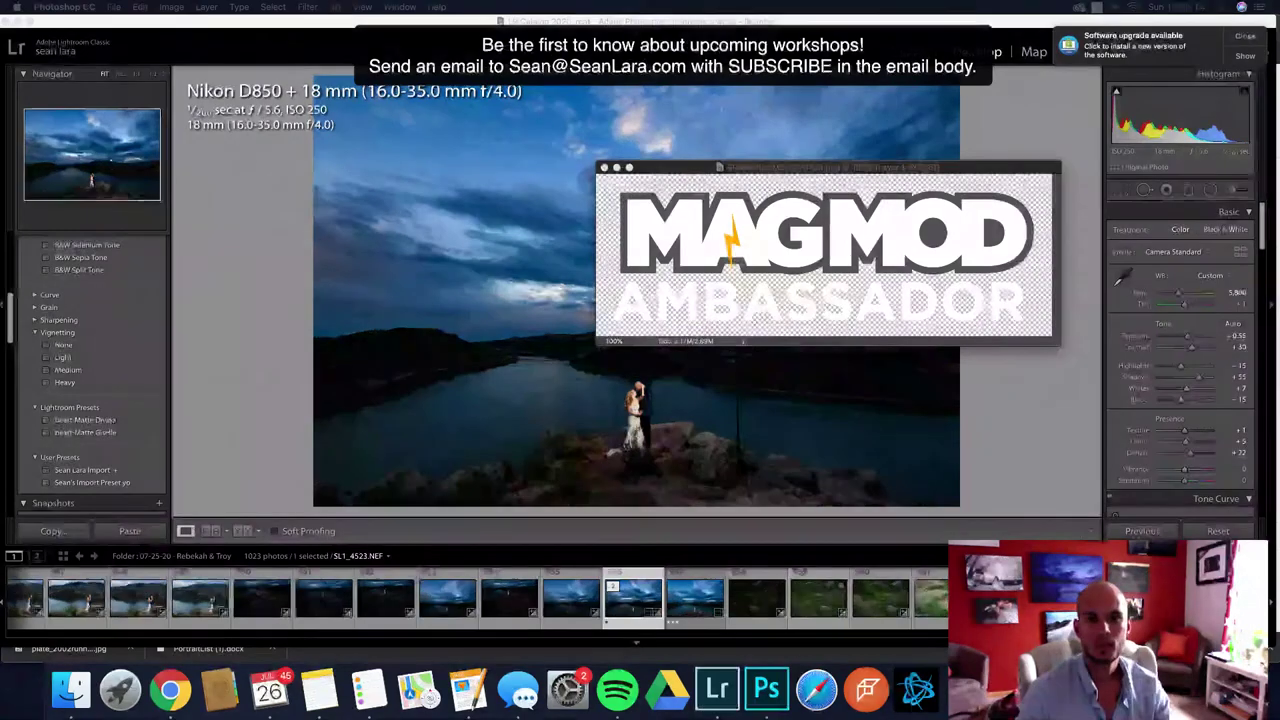
{"action": "left_click_drag", "start_coordinate": [1, 30], "coordinate": [332, 4]}
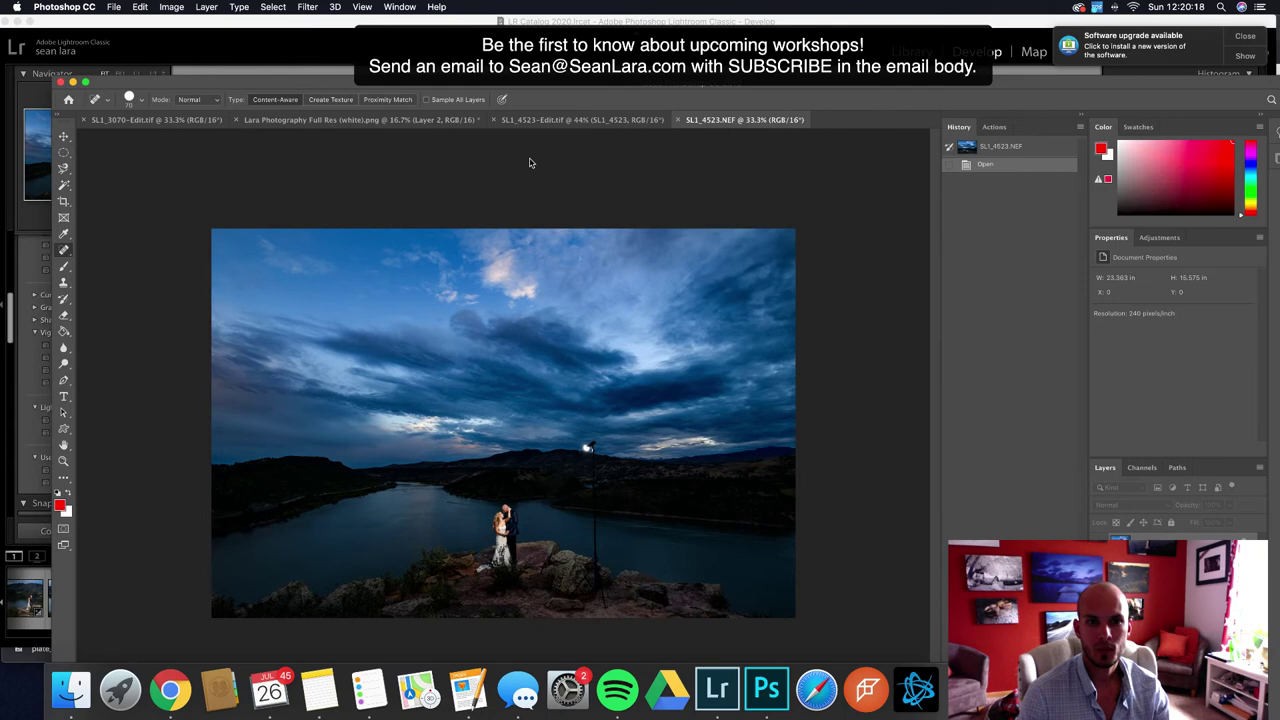
{"action": "left_click_drag", "start_coordinate": [482, 87], "coordinate": [441, 5]}
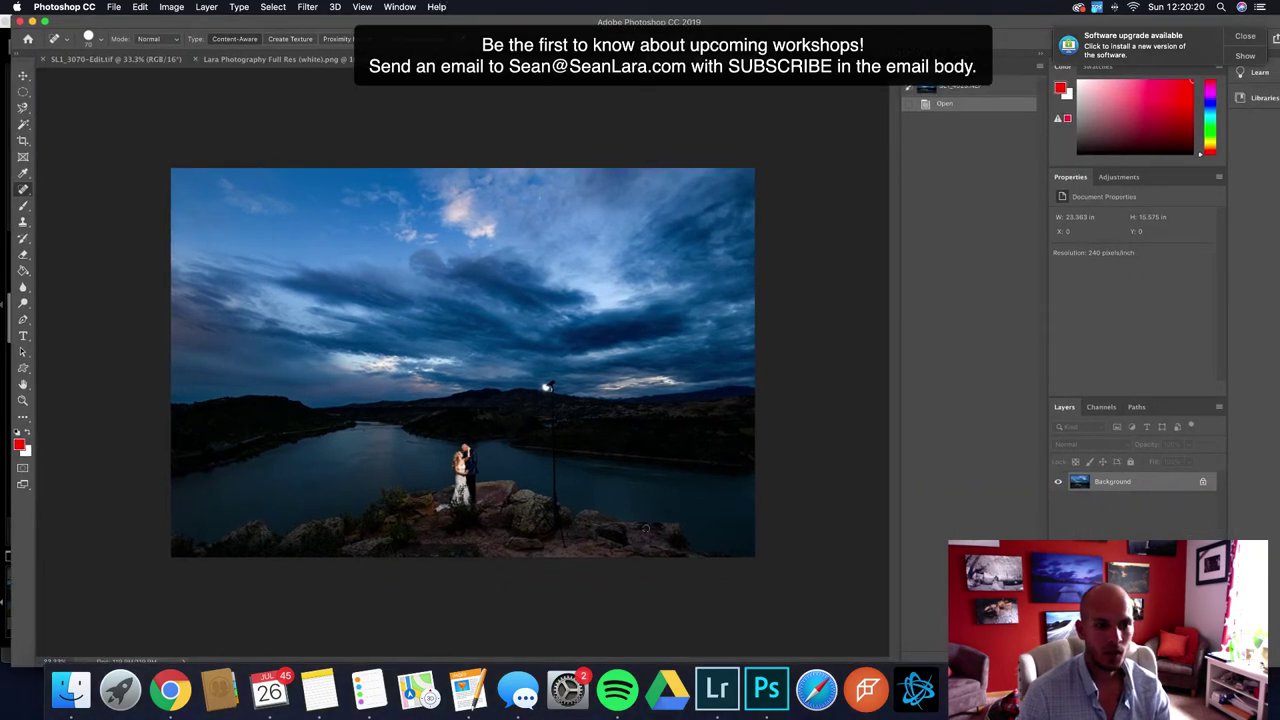
Remove the flash head and its glow above the ridge with the Spot Healing Brush
{"action": "key", "text": "z"}
{"action": "left_click_drag", "start_coordinate": [562, 420], "coordinate": [626, 455]}
{"action": "scroll", "coordinate": [589, 375], "scroll_direction": "down", "scroll_amount": 3}
{"action": "scroll", "coordinate": [589, 375], "scroll_direction": "right", "scroll_amount": 3}
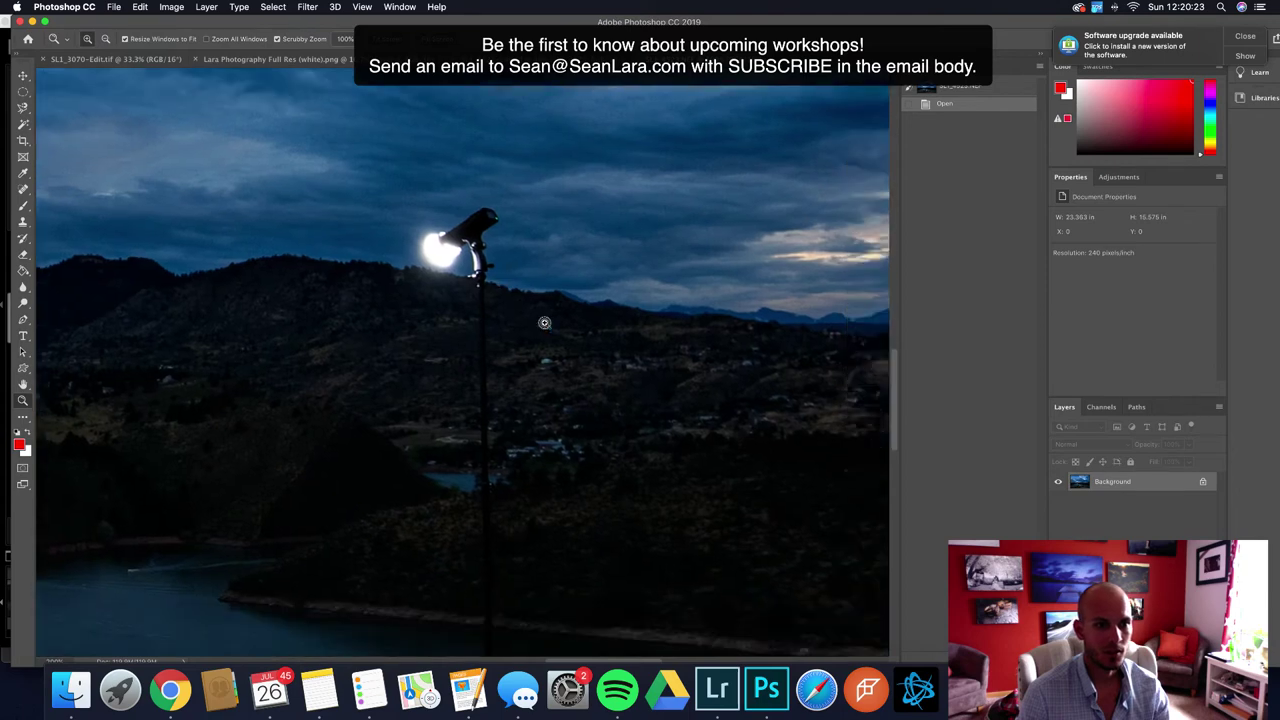
{"action": "left_click", "coordinate": [23, 189]}
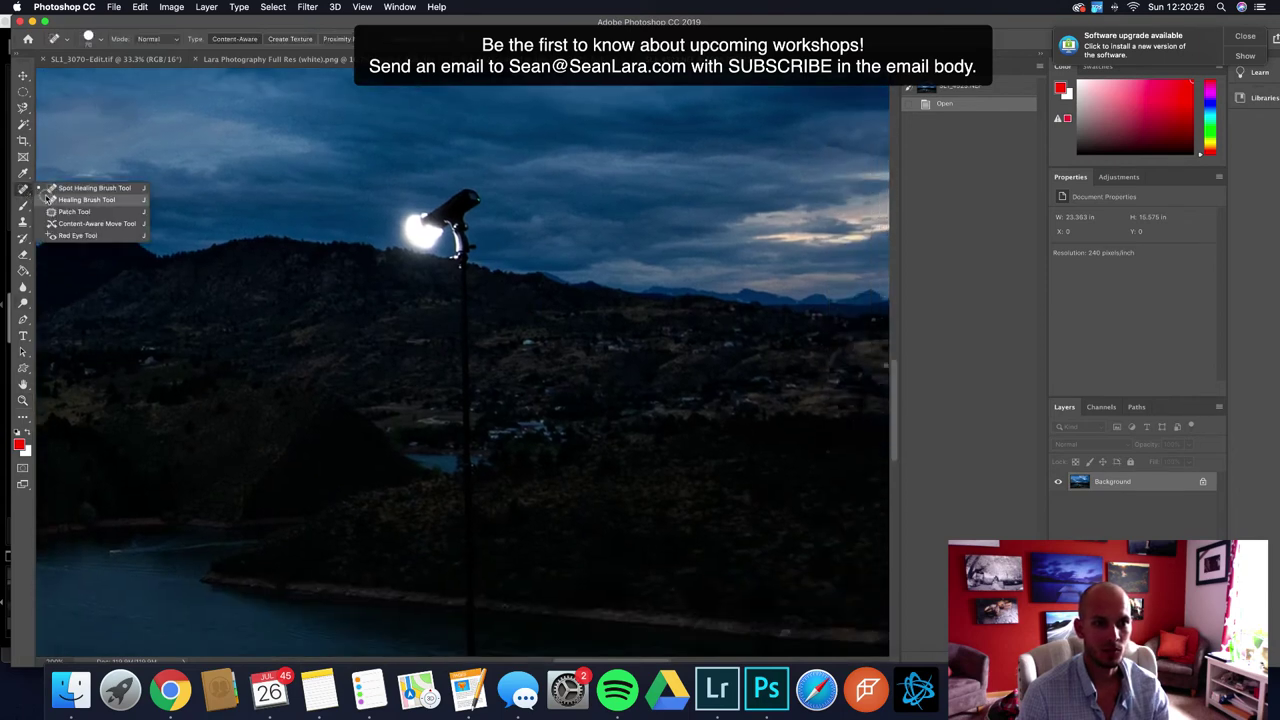
{"action": "left_click", "coordinate": [70, 192]}
{"action": "mouse_move", "coordinate": [472, 215]}
{"action": "left_mouse_down"}
{"action": "mouse_move", "coordinate": [455, 200]}
{"action": "mouse_move", "coordinate": [455, 250]}
{"action": "mouse_move", "coordinate": [416, 232]}
{"action": "mouse_move", "coordinate": [425, 220]}
{"action": "mouse_move", "coordinate": [448, 235]}
{"action": "left_mouse_up"}
{"action": "left_click", "coordinate": [403, 258]}
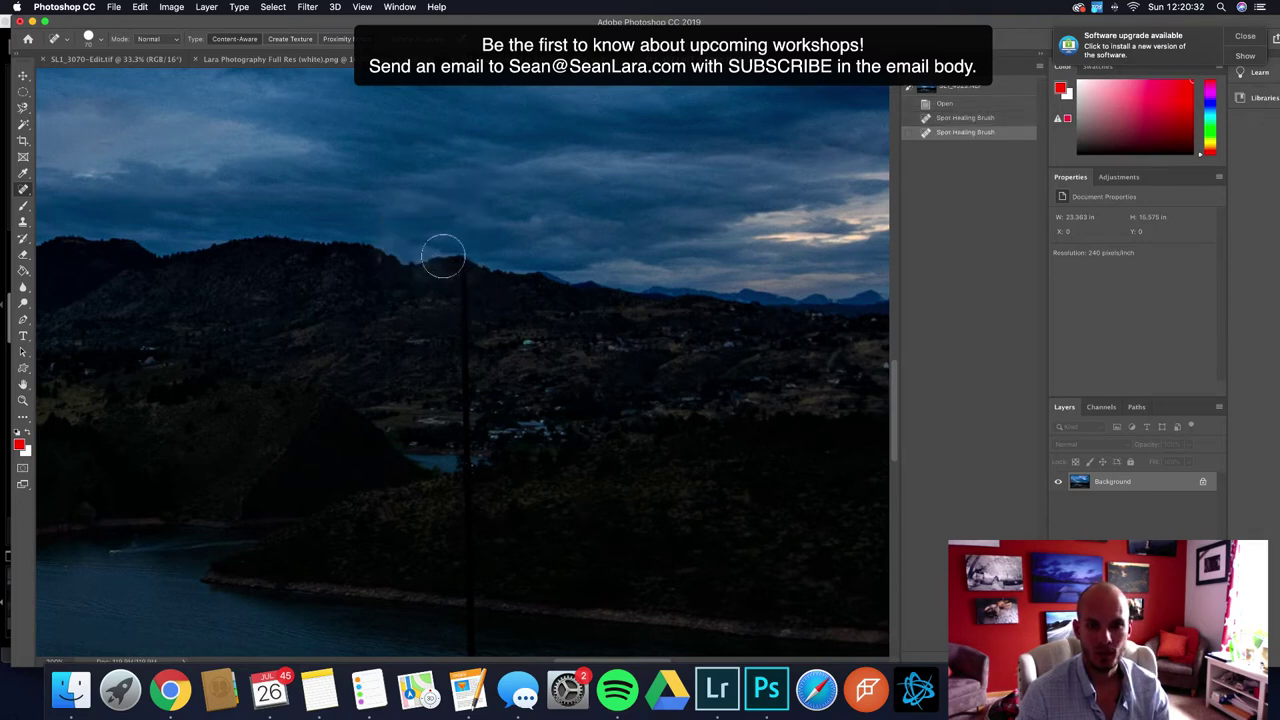
{"action": "left_click", "coordinate": [390, 222]}
Heal away the light stand's pole from the ridge down across the hillside and the water to the rocks
{"action": "mouse_move", "coordinate": [455, 258]}
{"action": "left_mouse_down"}
{"action": "mouse_move", "coordinate": [466, 351]}
{"action": "mouse_move", "coordinate": [529, 233]}
{"action": "mouse_move", "coordinate": [513, 234]}
{"action": "mouse_move", "coordinate": [503, 163]}
{"action": "left_mouse_up"}
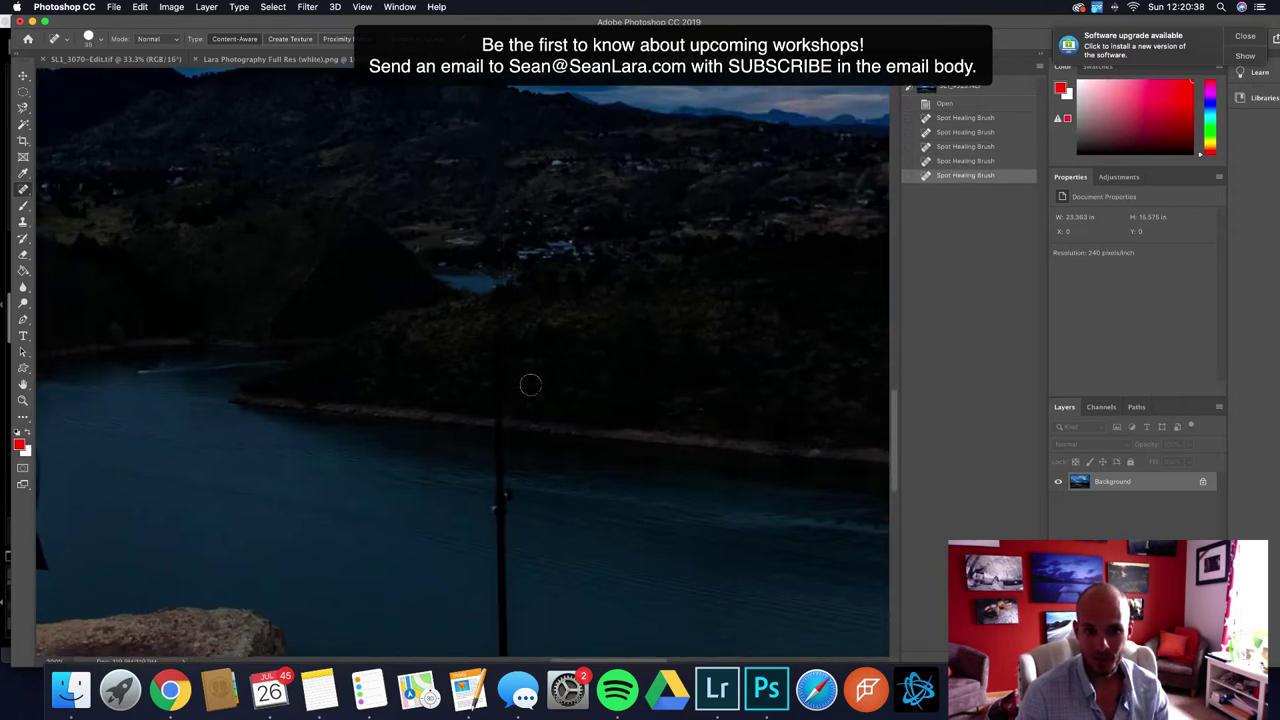
{"action": "left_click_drag", "start_coordinate": [529, 383], "coordinate": [517, 218]}
{"action": "left_click_drag", "start_coordinate": [482, 168], "coordinate": [489, 412]}
{"action": "left_click_drag", "start_coordinate": [557, 457], "coordinate": [541, 275]}
{"action": "left_click_drag", "start_coordinate": [470, 194], "coordinate": [483, 413]}
{"action": "left_click_drag", "start_coordinate": [557, 425], "coordinate": [551, 348]}
{"action": "left_click", "coordinate": [481, 267]}
{"action": "mouse_move", "coordinate": [473, 329]}
{"action": "left_mouse_down"}
{"action": "mouse_move", "coordinate": [500, 375]}
{"action": "mouse_move", "coordinate": [513, 316]}
{"action": "mouse_move", "coordinate": [550, 548]}
{"action": "left_mouse_up"}
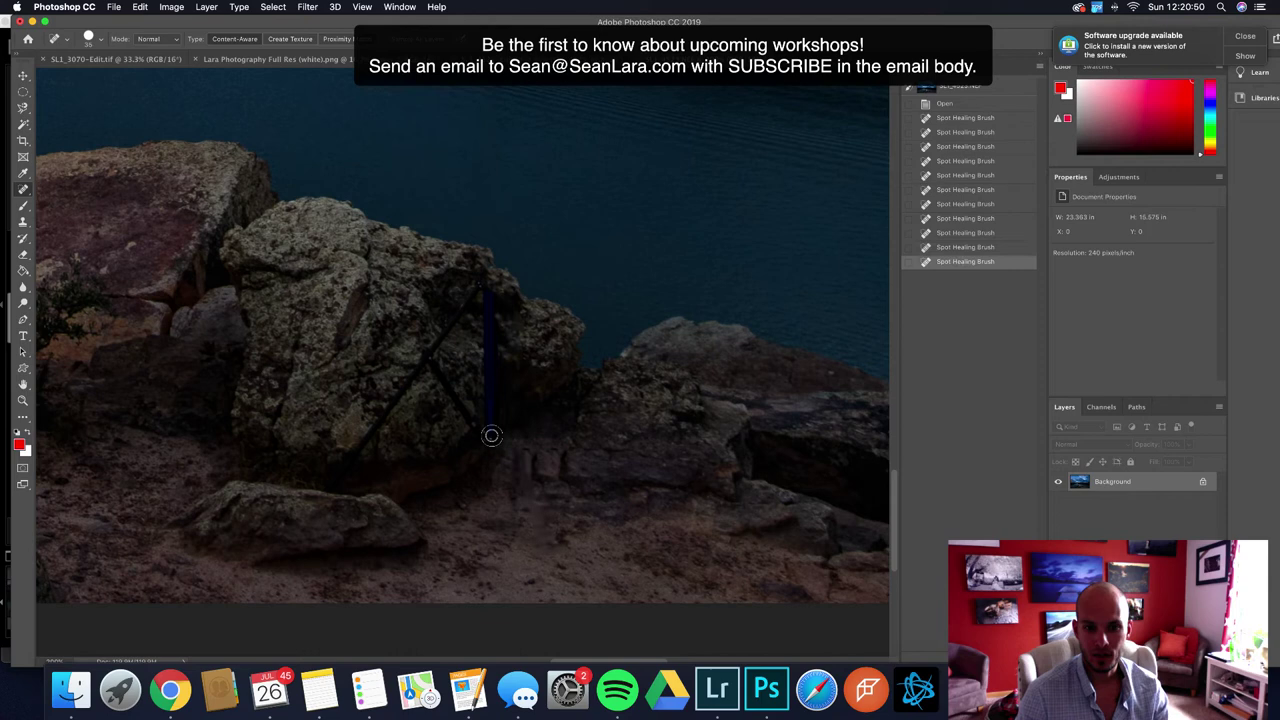
Heal away the light stand's lower pole and tripod legs in front of the large boulder, and touch up remaining traces
{"action": "mouse_move", "coordinate": [491, 436]}
{"action": "left_mouse_down"}
{"action": "mouse_move", "coordinate": [499, 321]}
{"action": "mouse_move", "coordinate": [476, 286]}
{"action": "mouse_move", "coordinate": [484, 373]}
{"action": "left_mouse_up"}
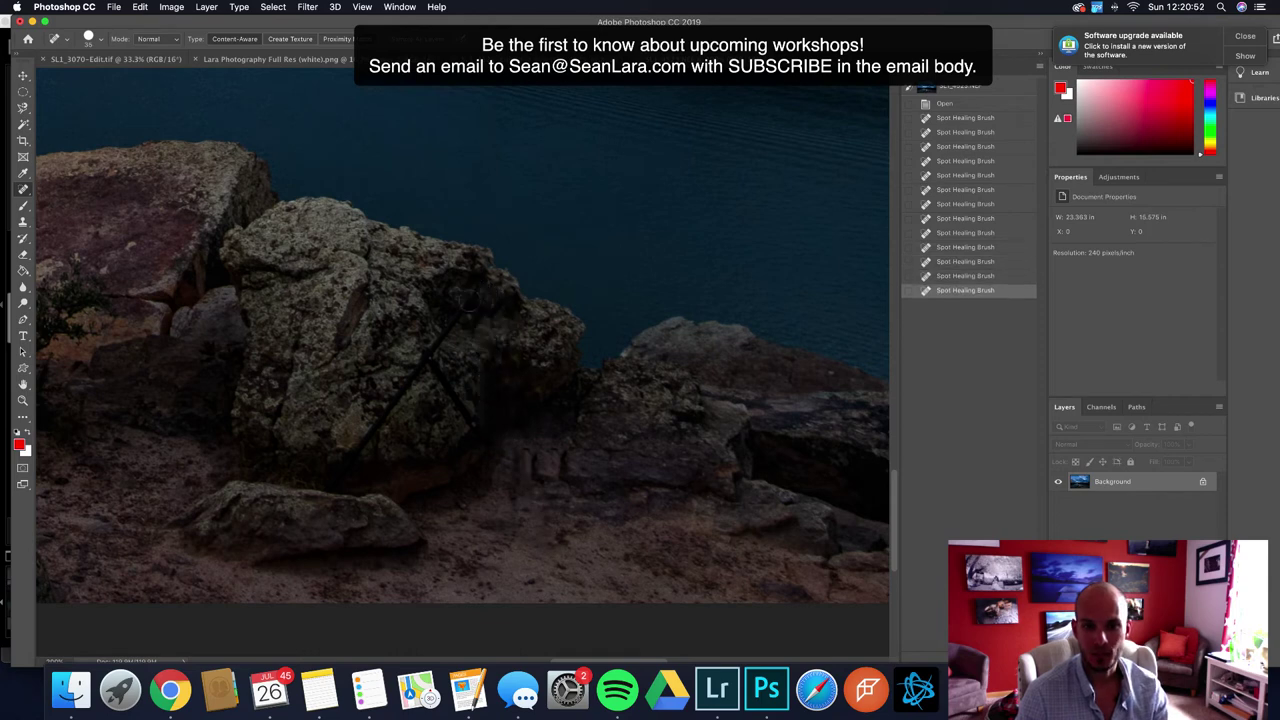
{"action": "left_click", "coordinate": [492, 303]}
{"action": "mouse_move", "coordinate": [468, 308]}
{"action": "left_mouse_down"}
{"action": "mouse_move", "coordinate": [380, 395]}
{"action": "mouse_move", "coordinate": [325, 486]}
{"action": "left_mouse_up"}
{"action": "left_click_drag", "start_coordinate": [434, 369], "coordinate": [480, 450]}
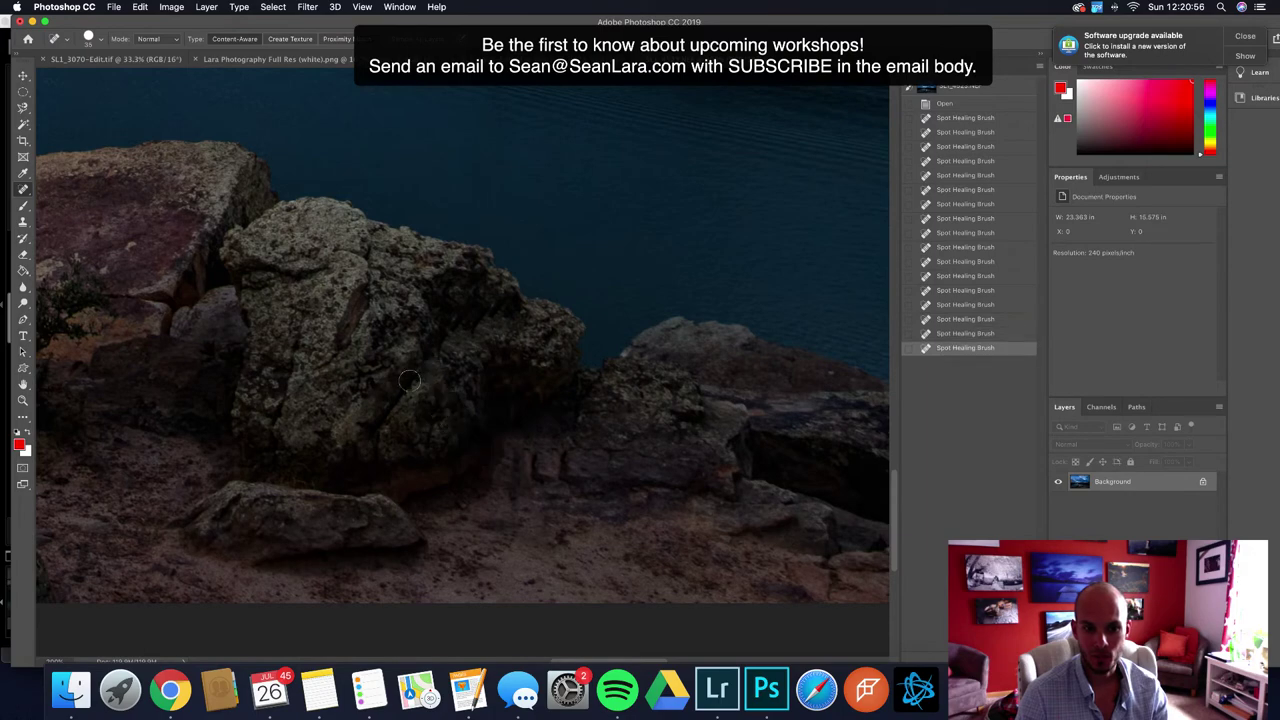
{"action": "left_click_drag", "start_coordinate": [411, 381], "coordinate": [396, 422]}
{"action": "left_click", "coordinate": [475, 328]}
{"action": "left_click", "coordinate": [445, 329]}
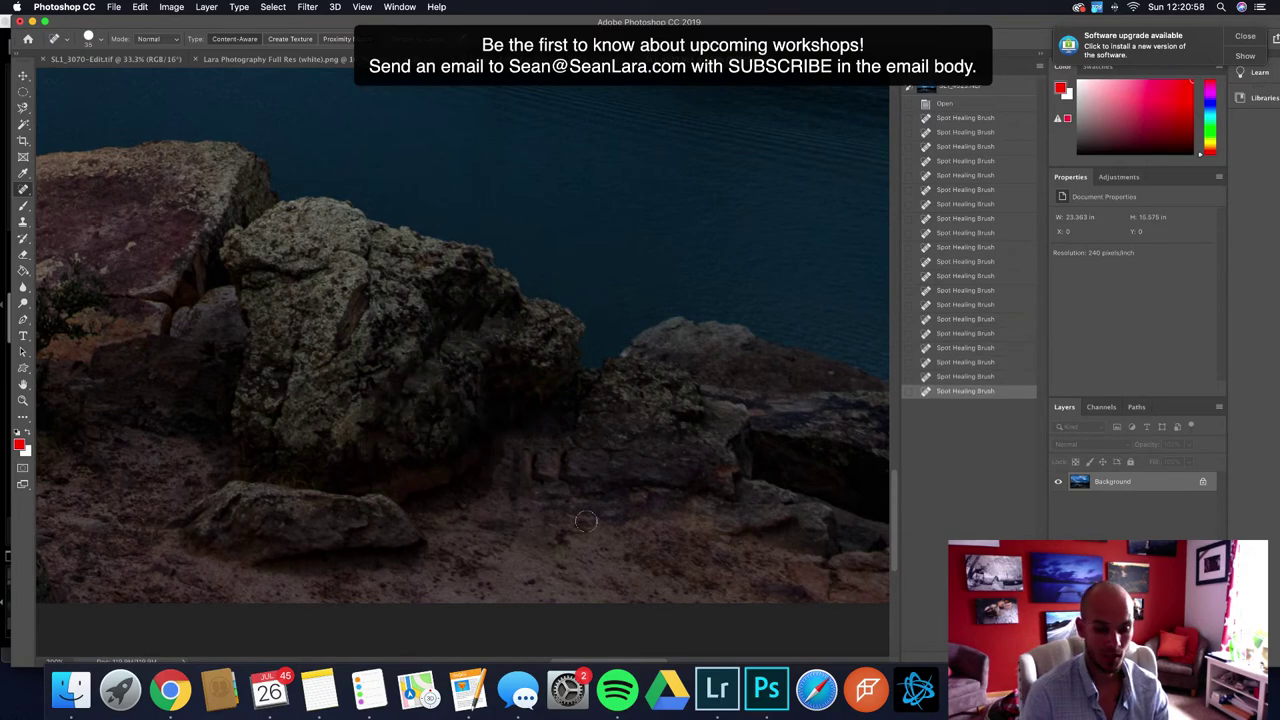
Examine the whole healed photo, and switch to Lightroom to compare SL1_4523-Edit.tif with the original SL1_4523.NEF
{"action": "key", "text": "super+0"}
{"action": "key", "text": "super+minus"}
{"action": "key", "text": "super+plus"}
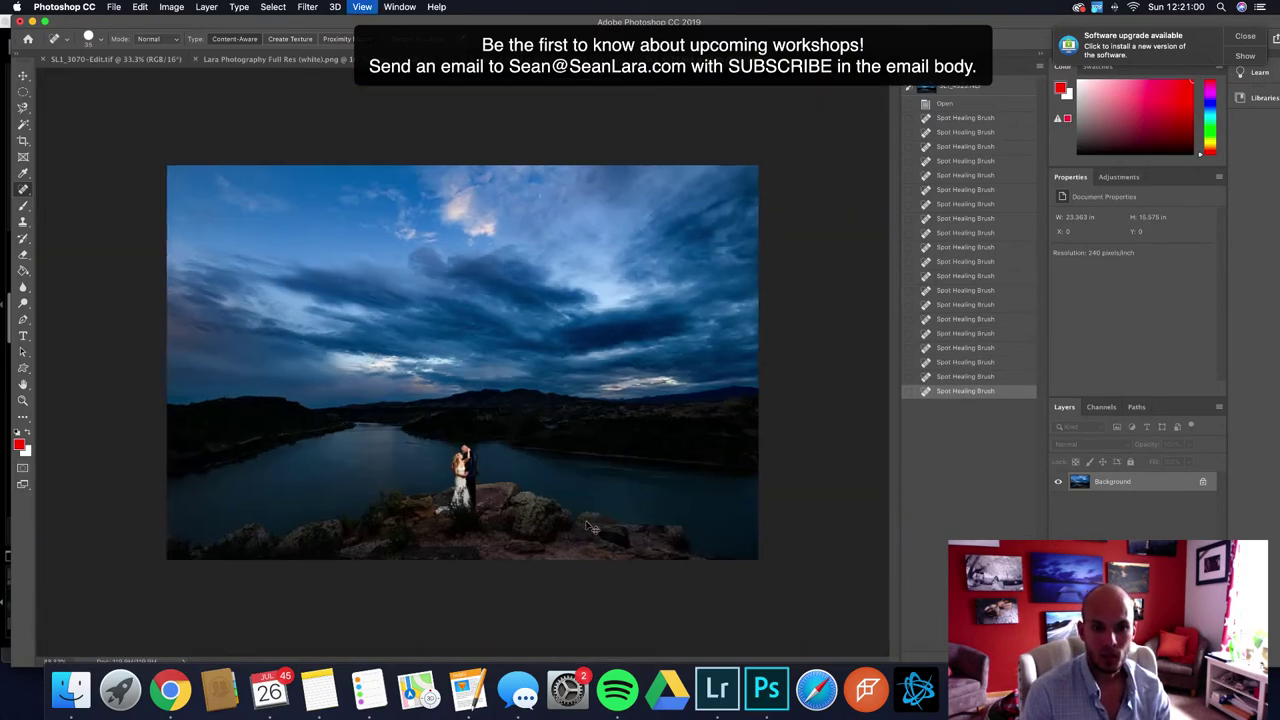
{"action": "key", "text": "super+minus"}
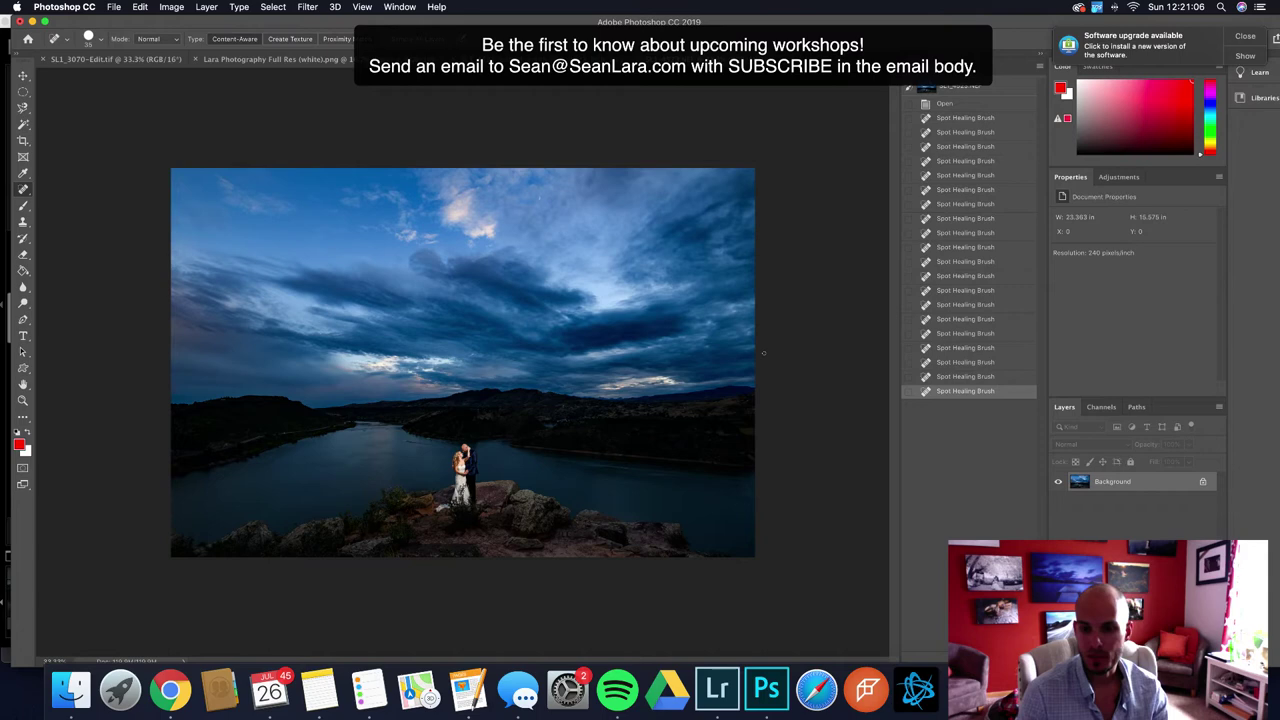
{"action": "left_click", "coordinate": [717, 690]}
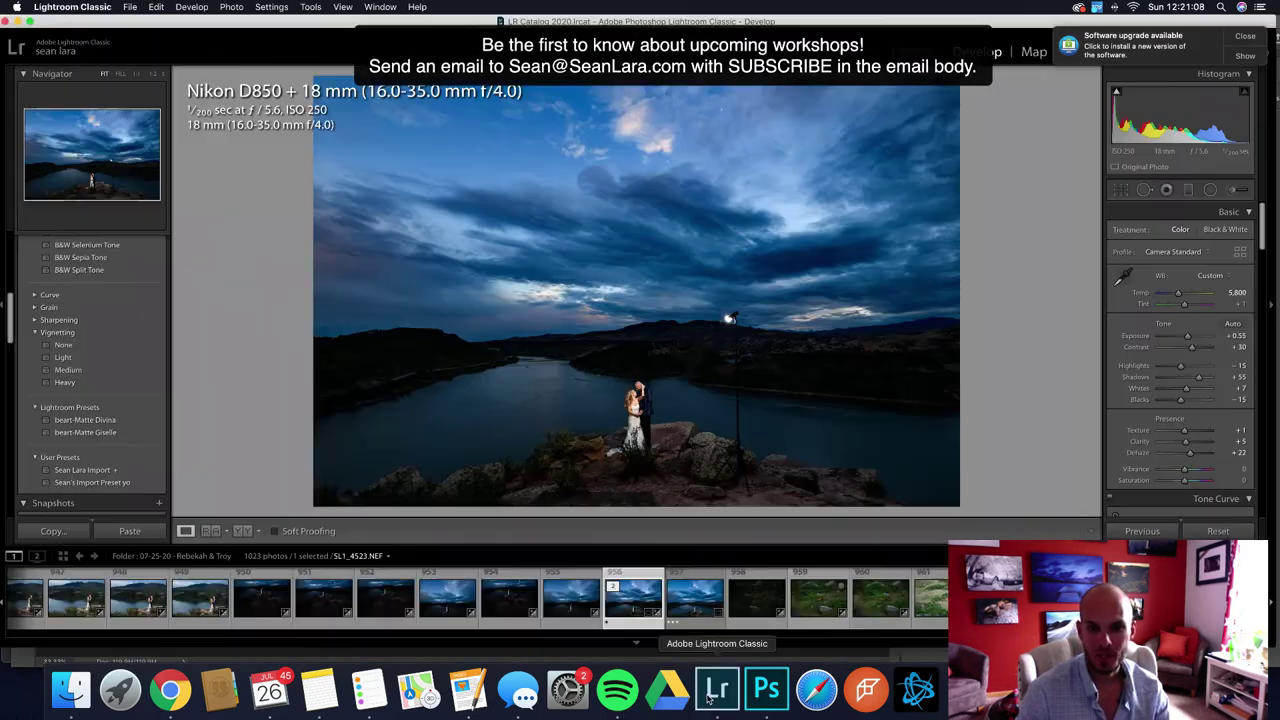
{"action": "left_click", "coordinate": [690, 603]}
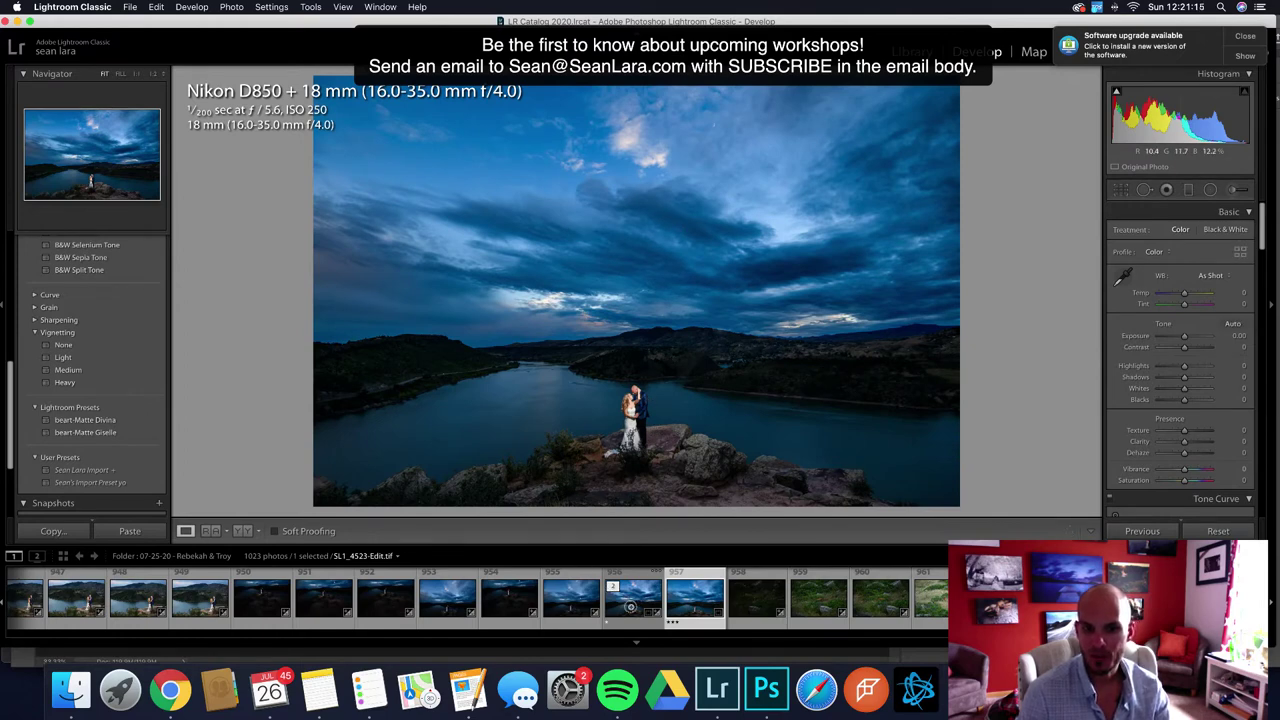
{"action": "left_click", "coordinate": [630, 604]}
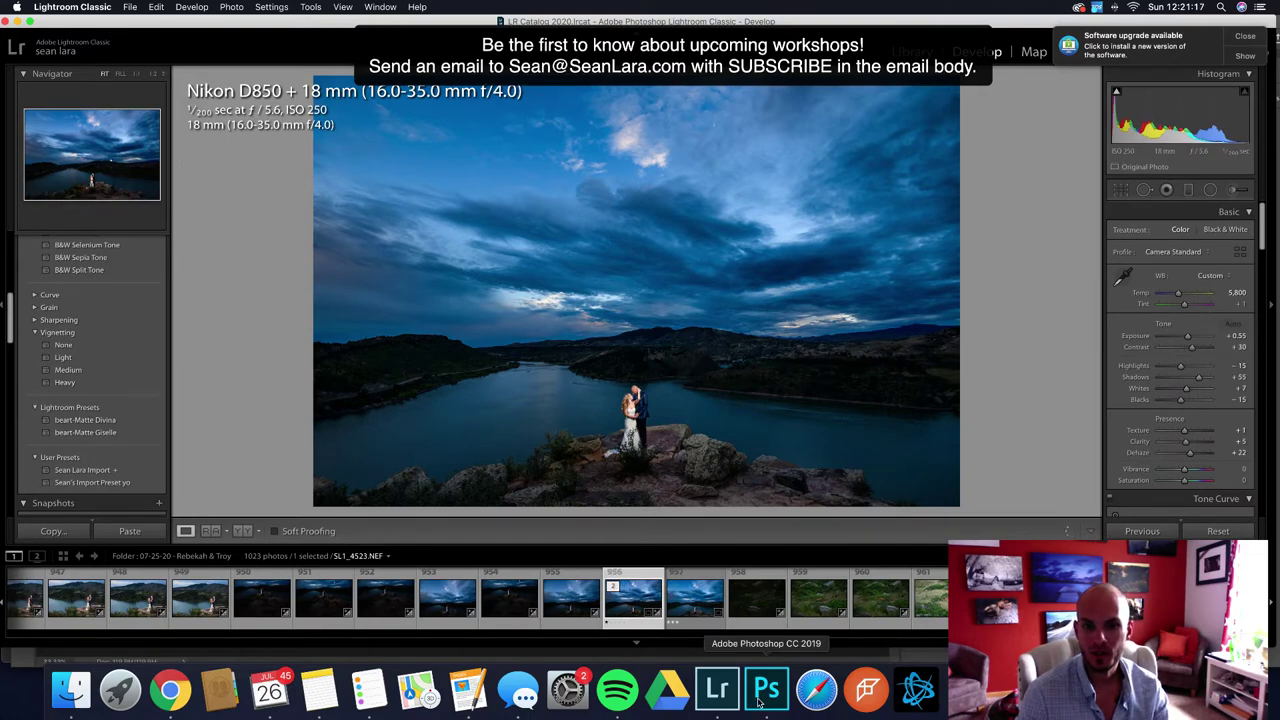
{"action": "left_click", "coordinate": [762, 700]}
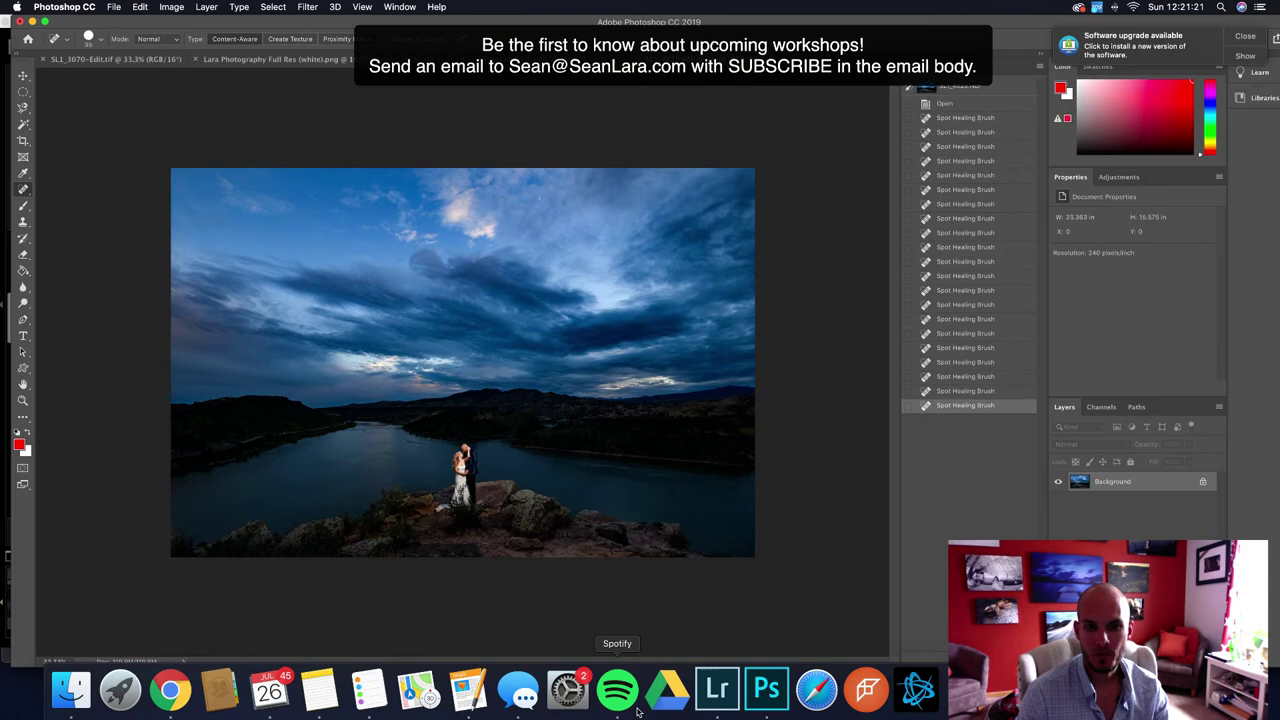
Switch back to Lightroom and open DSC_3776.NEF, the dark photo of the couple beside the bare trees
{"action": "left_click", "coordinate": [714, 690]}
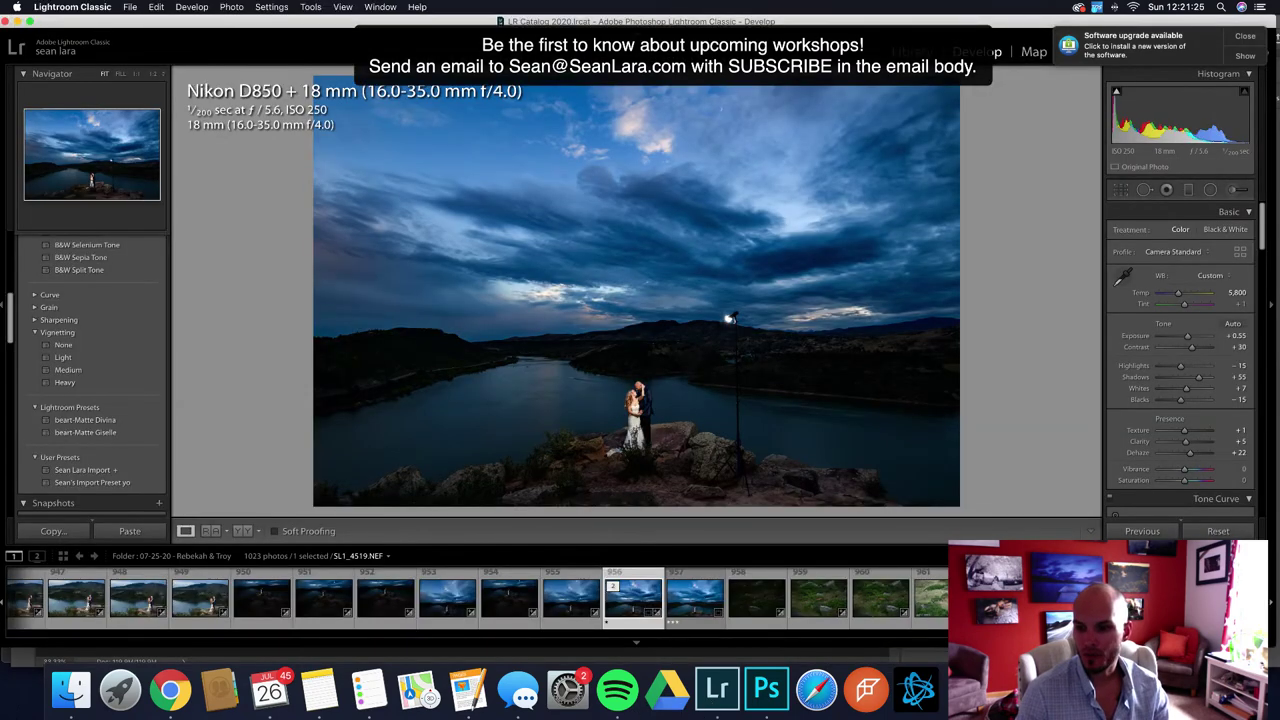
{"action": "scroll", "coordinate": [408, 600], "scroll_direction": "right", "scroll_amount": 10}
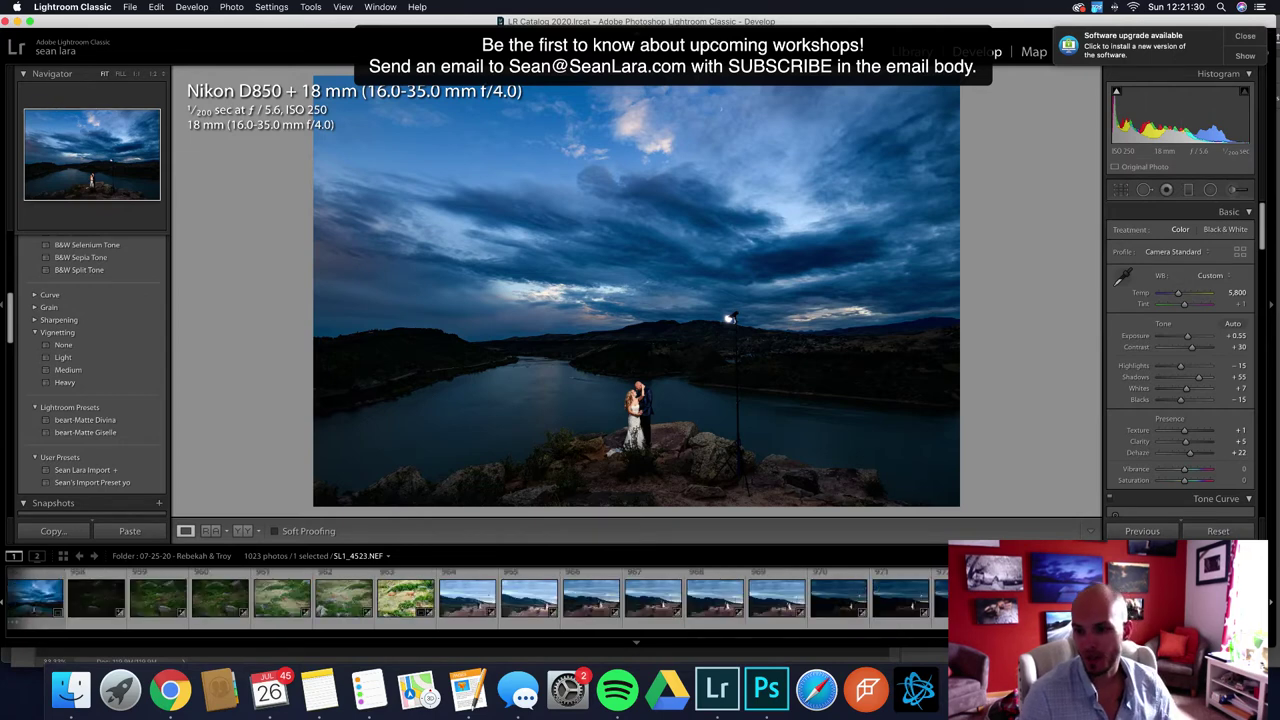
{"action": "scroll", "coordinate": [478, 598], "scroll_direction": "down", "scroll_amount": 10}
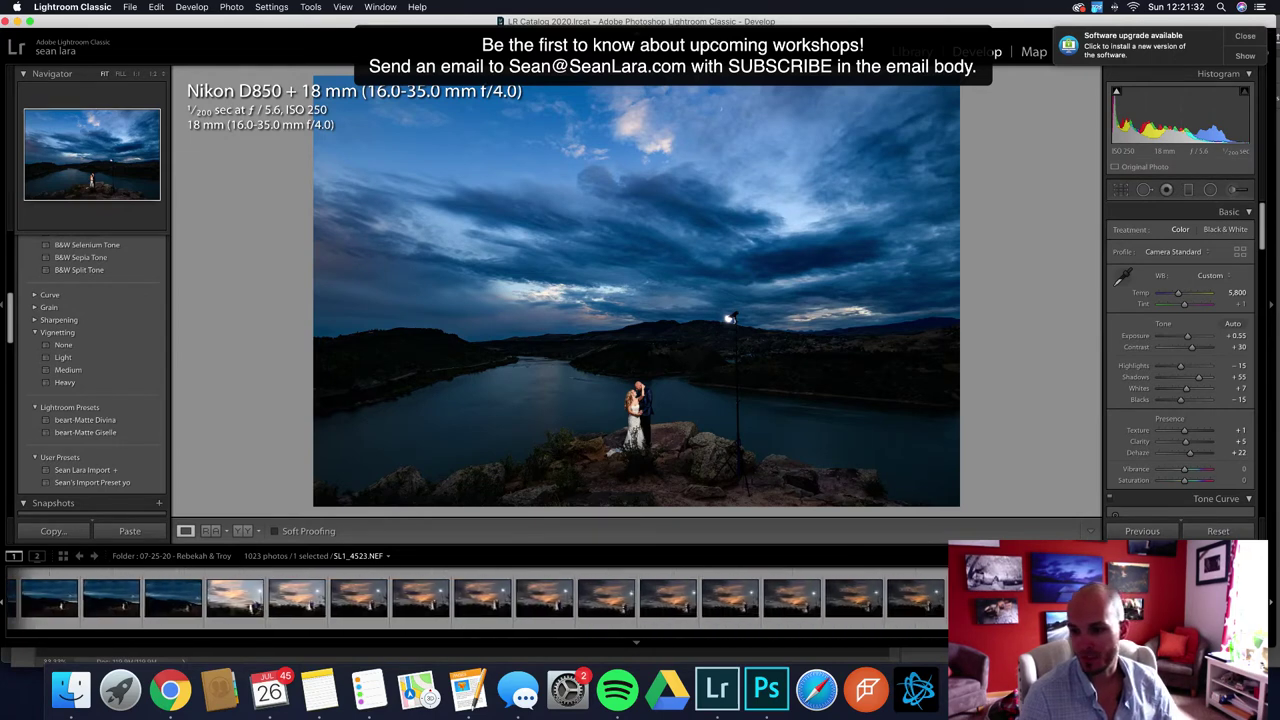
{"action": "scroll", "coordinate": [478, 598], "scroll_direction": "down", "scroll_amount": 10}
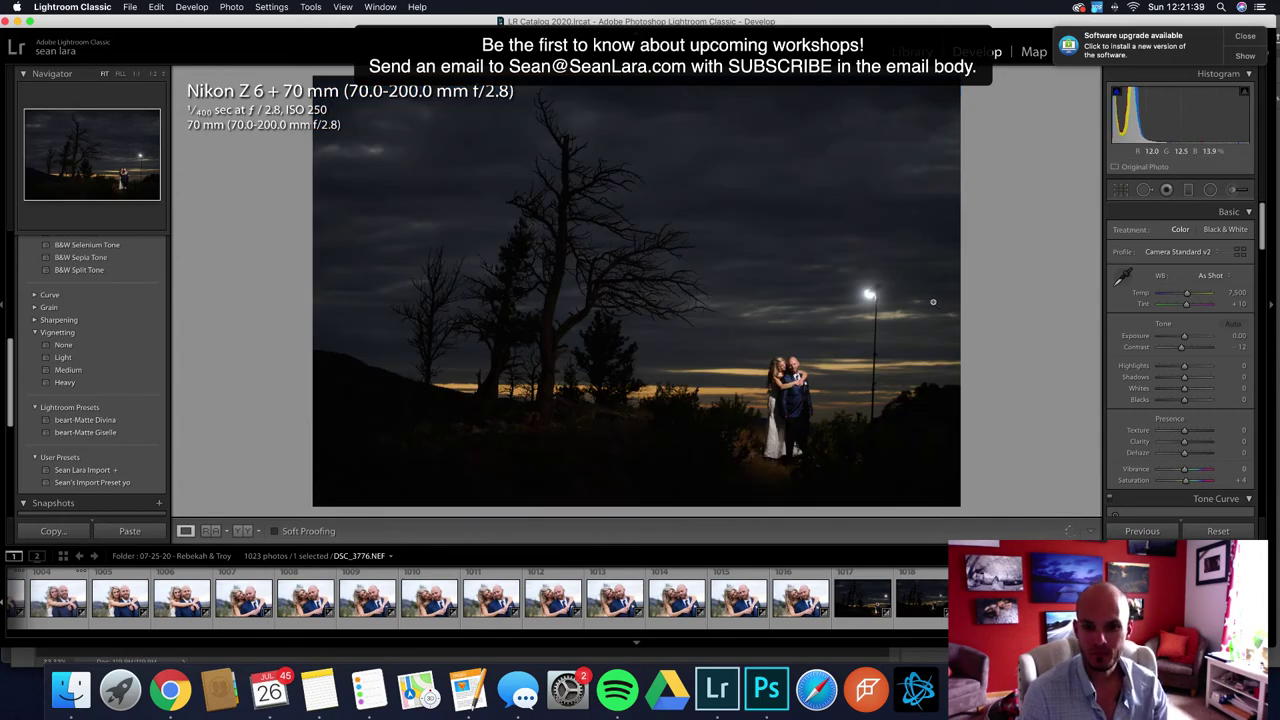
Examine the photo full screen, with a closer look at the trees, the couple and the light stand
{"action": "key", "text": "f"}
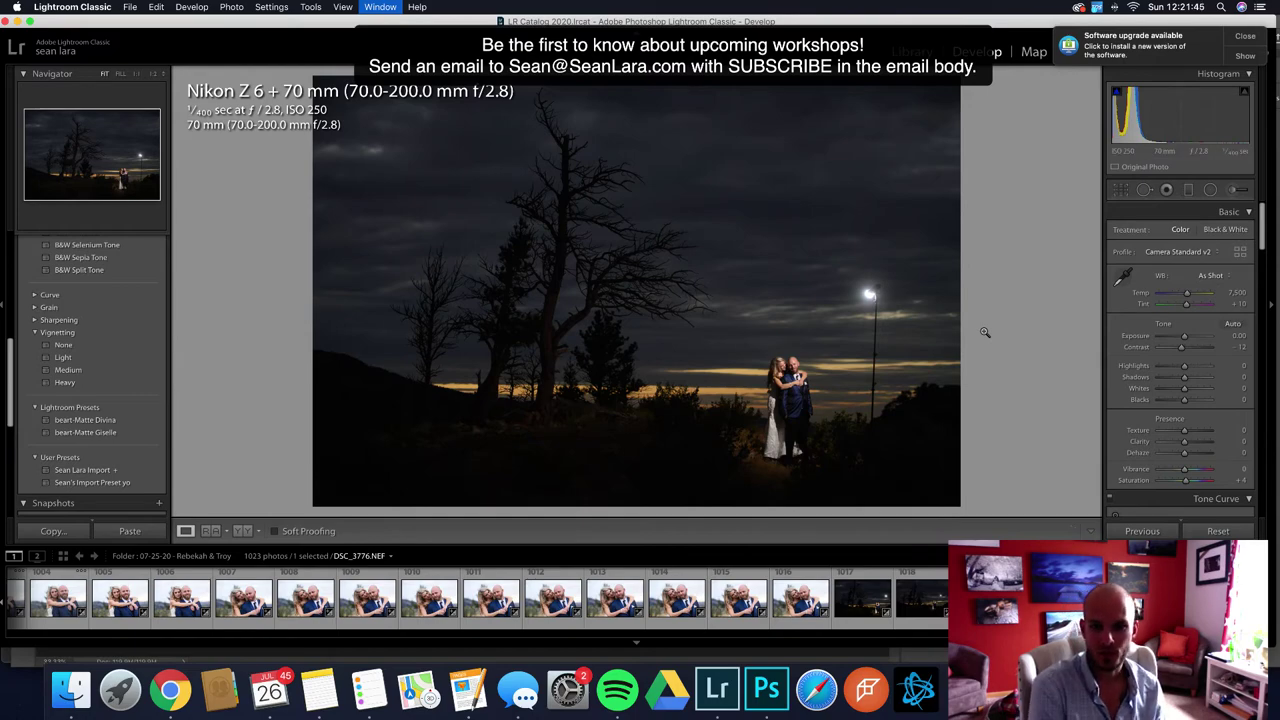
{"action": "key", "text": "f"}
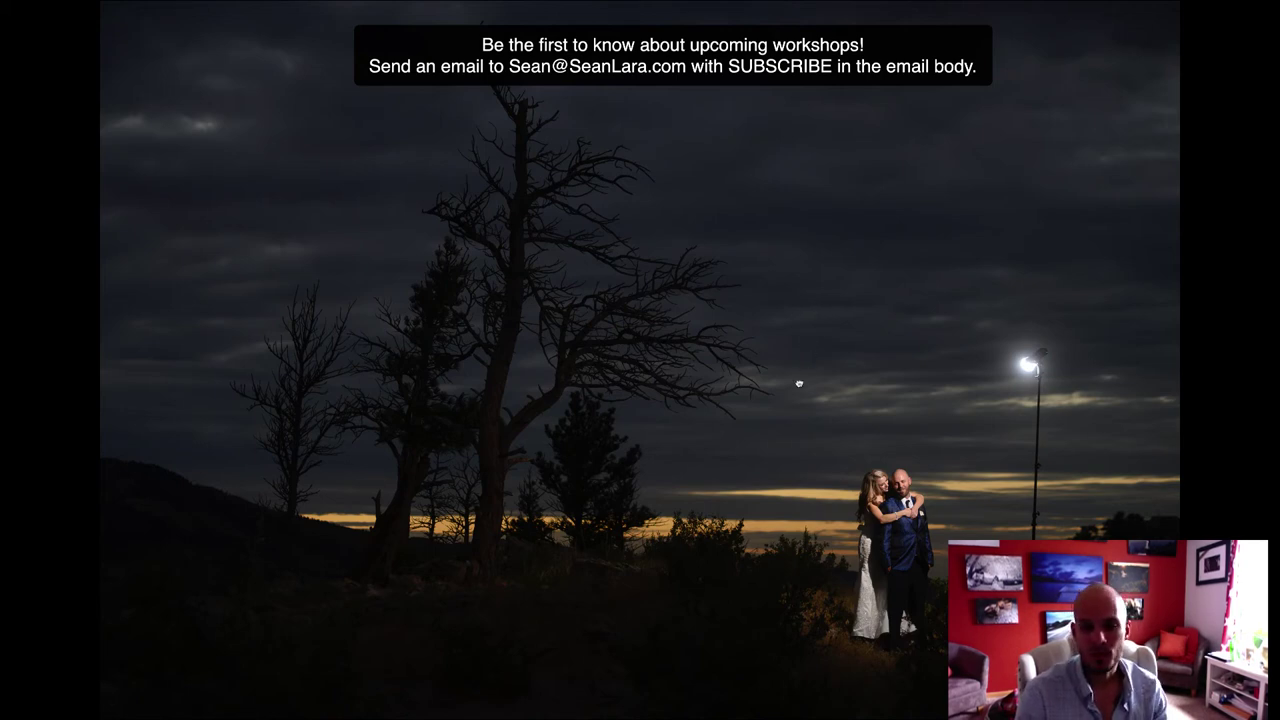
{"action": "left_click", "coordinate": [792, 447]}
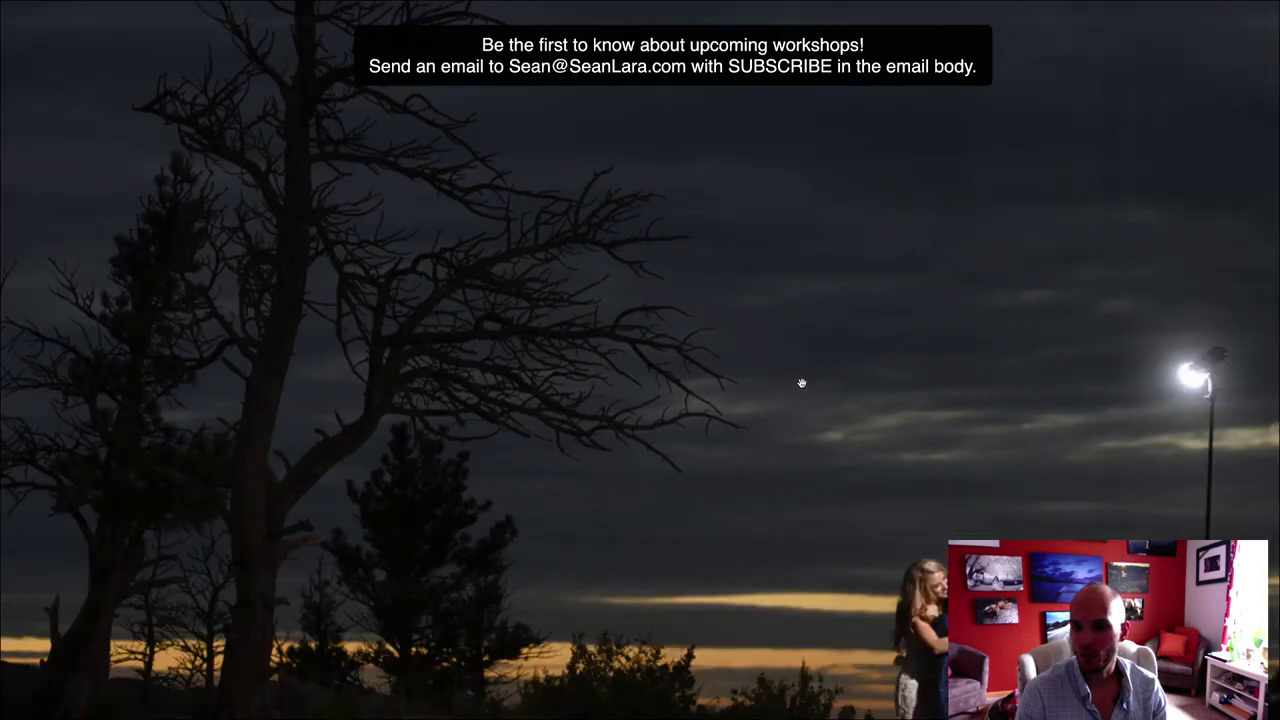
{"action": "key", "text": "f"}
{"action": "left_click", "coordinate": [822, 376]}
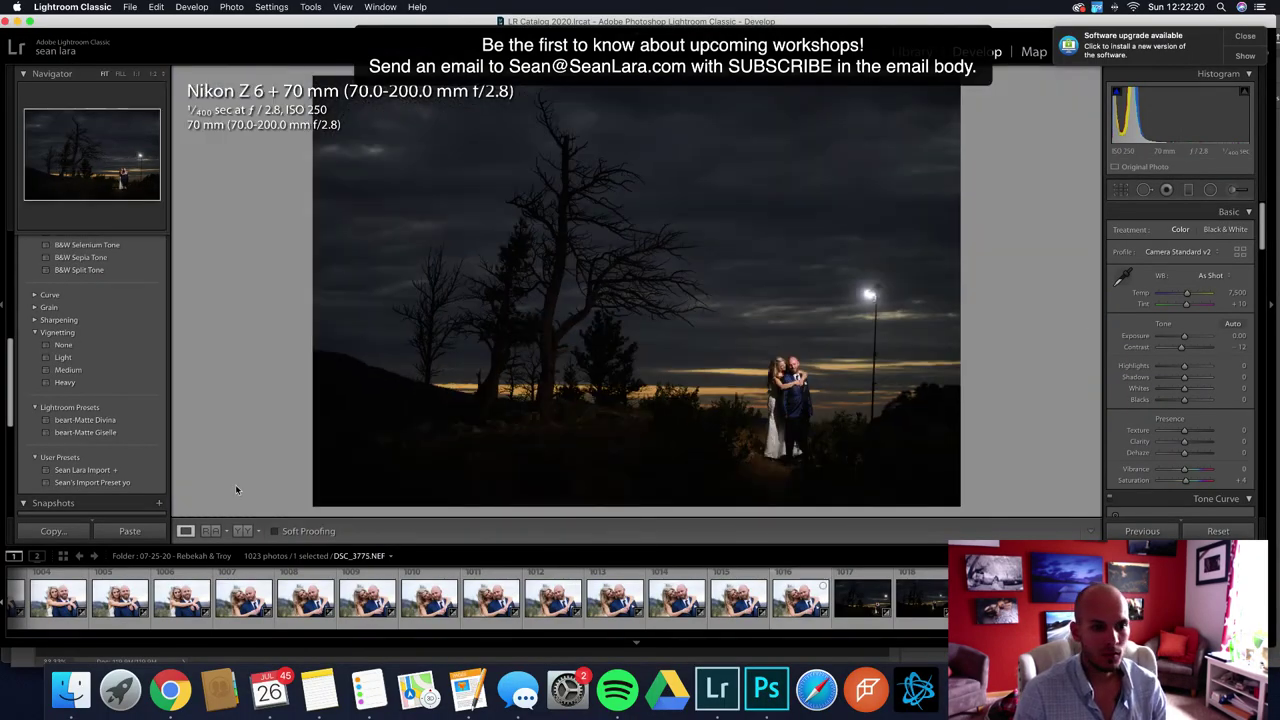
Apply the first import preset among the user presets to the photo and raise Exposure to +0.70
{"action": "scroll", "coordinate": [155, 432], "scroll_direction": "down", "scroll_amount": 1}
{"action": "scroll", "coordinate": [140, 440], "scroll_direction": "down", "scroll_amount": 2}
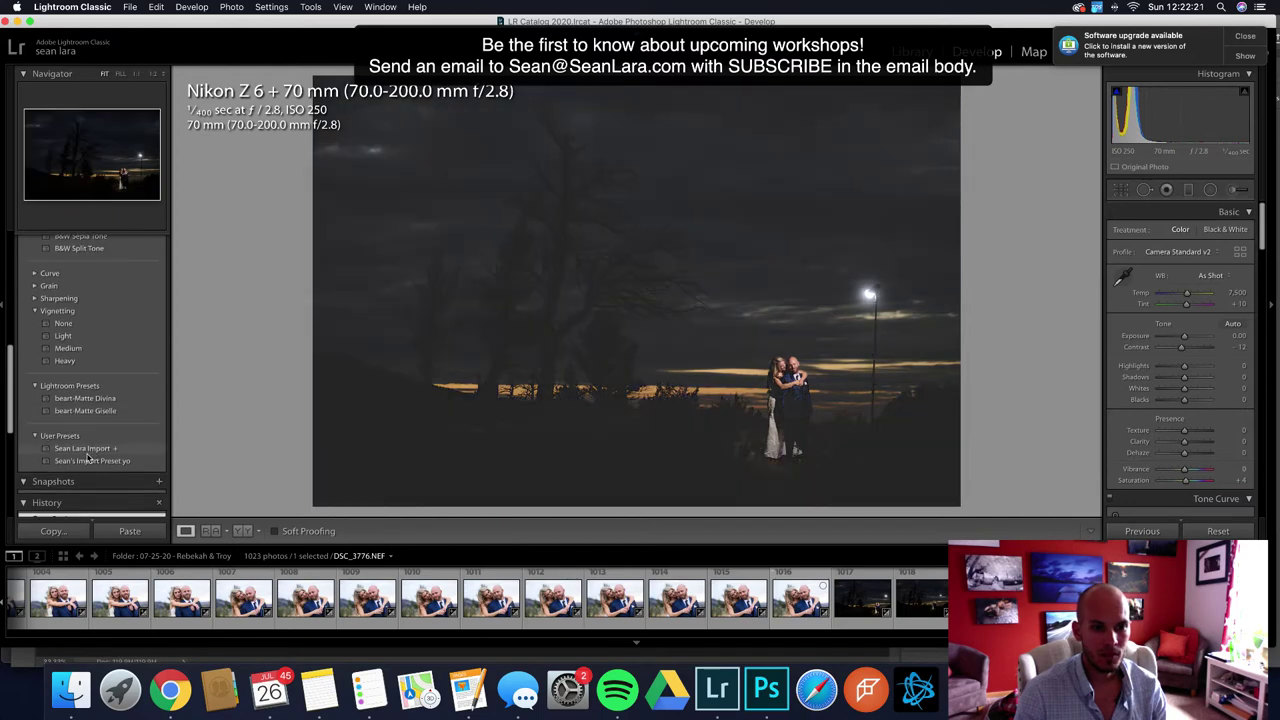
{"action": "left_click", "coordinate": [84, 448]}
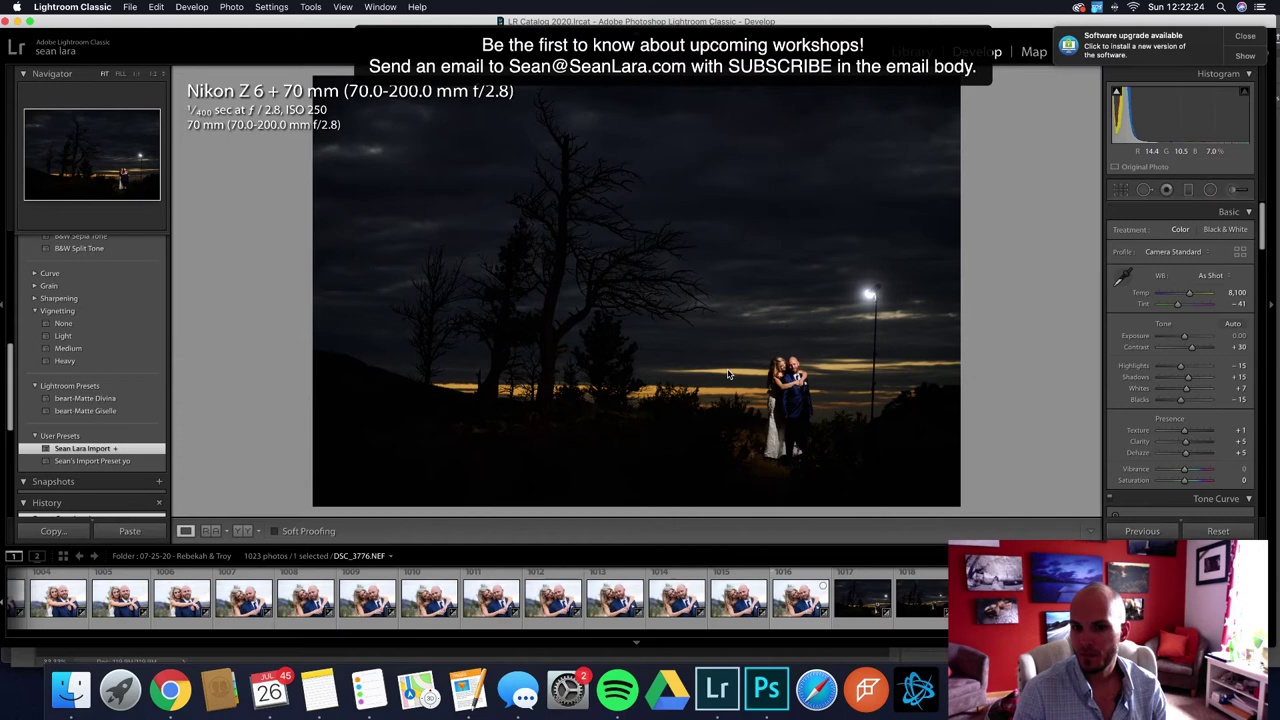
{"action": "left_click_drag", "start_coordinate": [1186, 337], "coordinate": [1188, 338]}
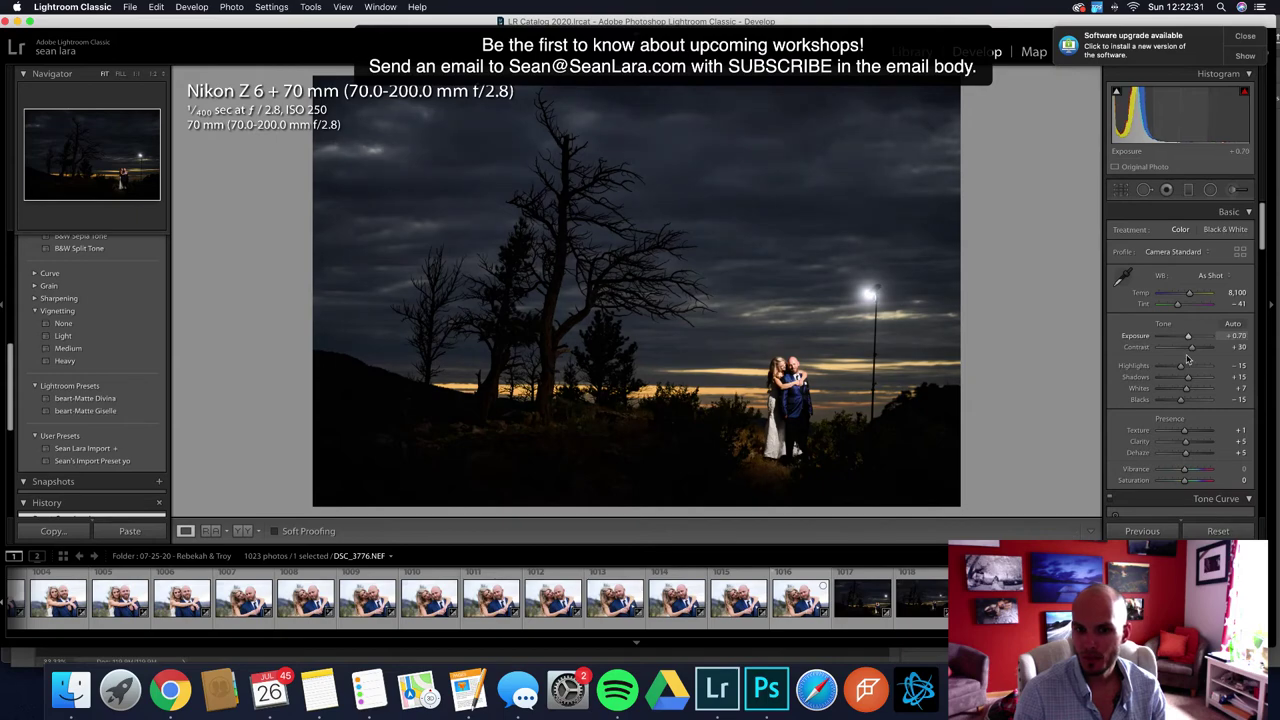
Lower Highlights to -39 while checking the couple up close, and raise Shadows to +93
{"action": "left_click", "coordinate": [797, 379]}
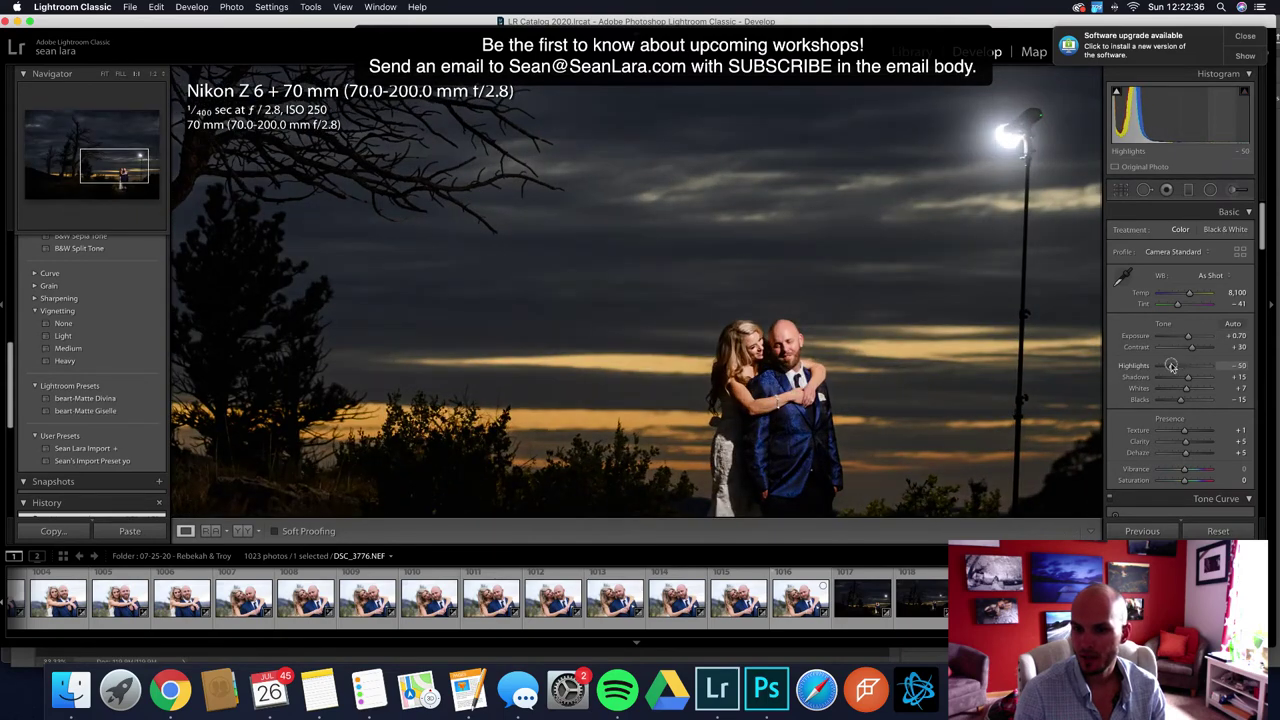
{"action": "left_click_drag", "start_coordinate": [1174, 365], "coordinate": [1175, 366]}
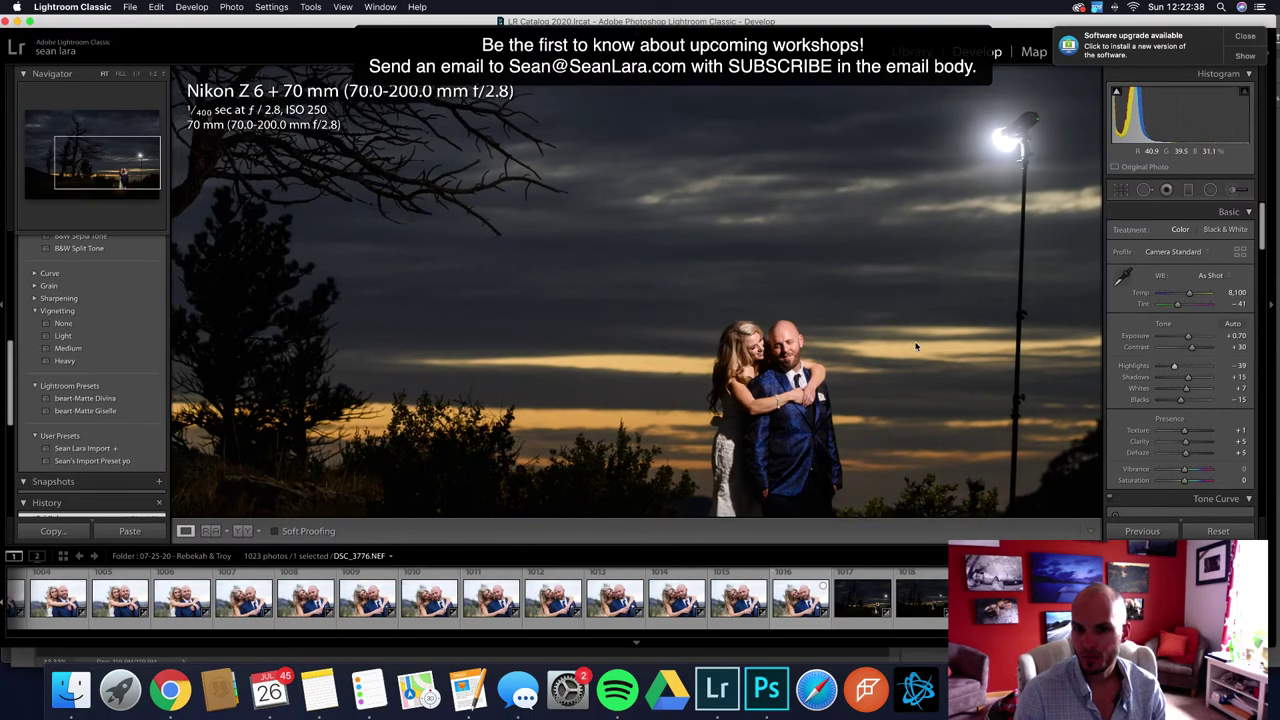
{"action": "left_click", "coordinate": [778, 332]}
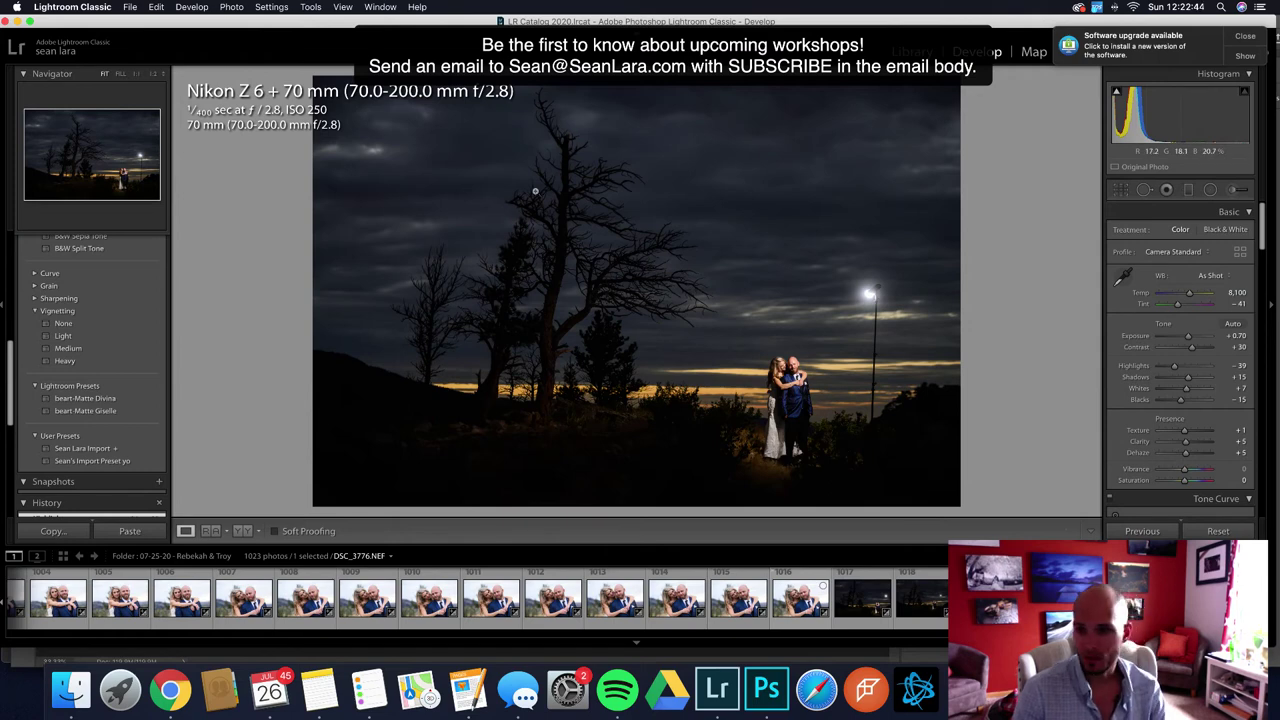
{"action": "left_click_drag", "start_coordinate": [1188, 377], "coordinate": [1250, 380]}
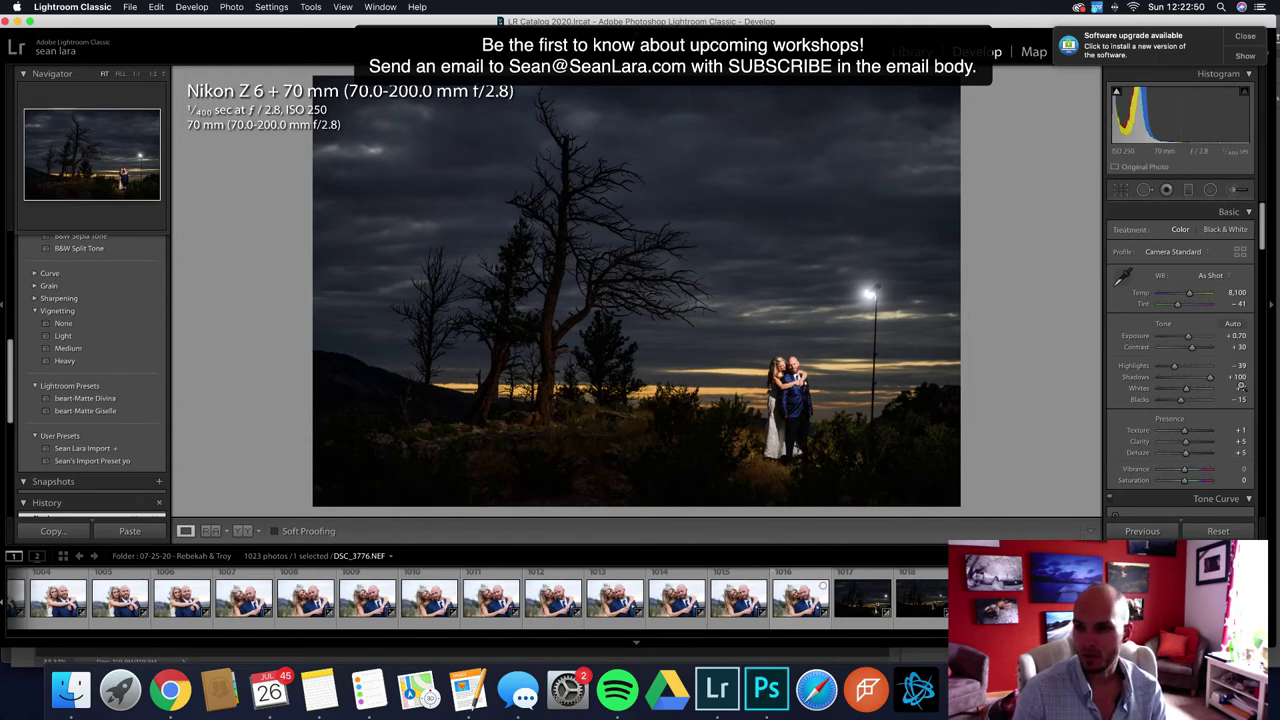
{"action": "left_click_drag", "start_coordinate": [1211, 378], "coordinate": [1208, 378]}
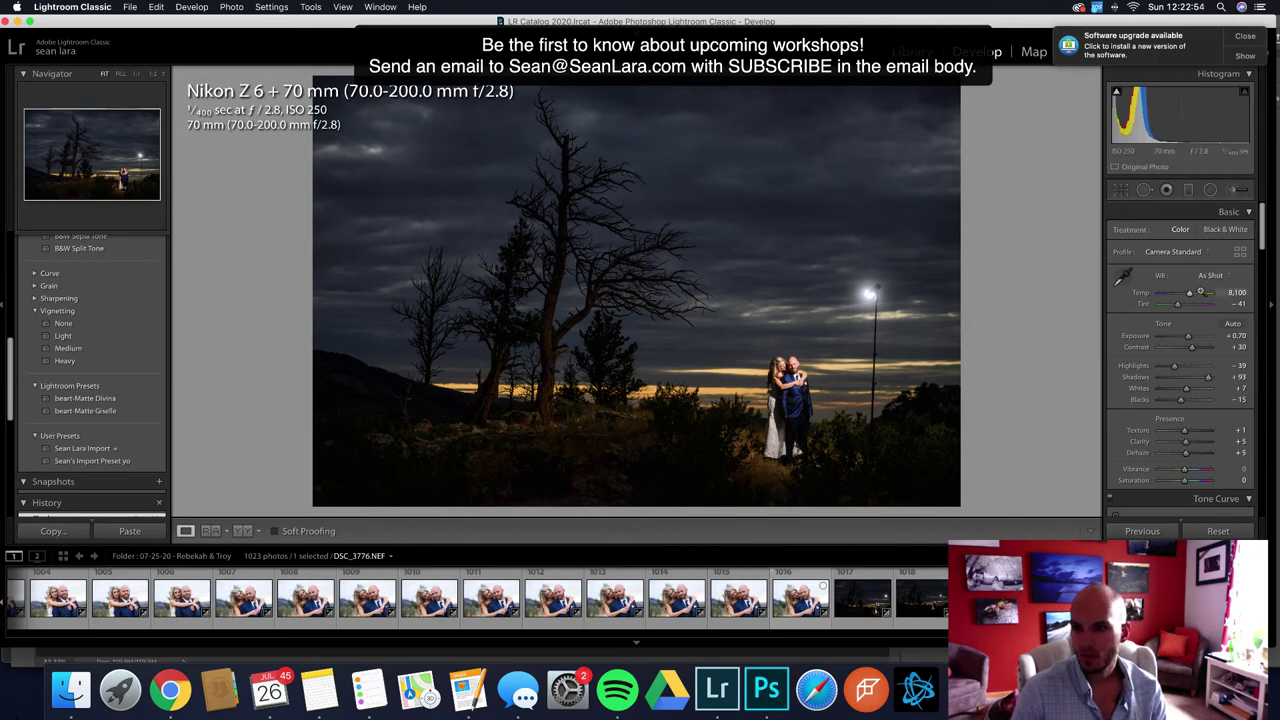
Reset the Adjustment Brush effects and set Clarity 47, Dehaze 17, Contrast 20 and Shadows 17
{"action": "left_click", "coordinate": [1238, 194]}
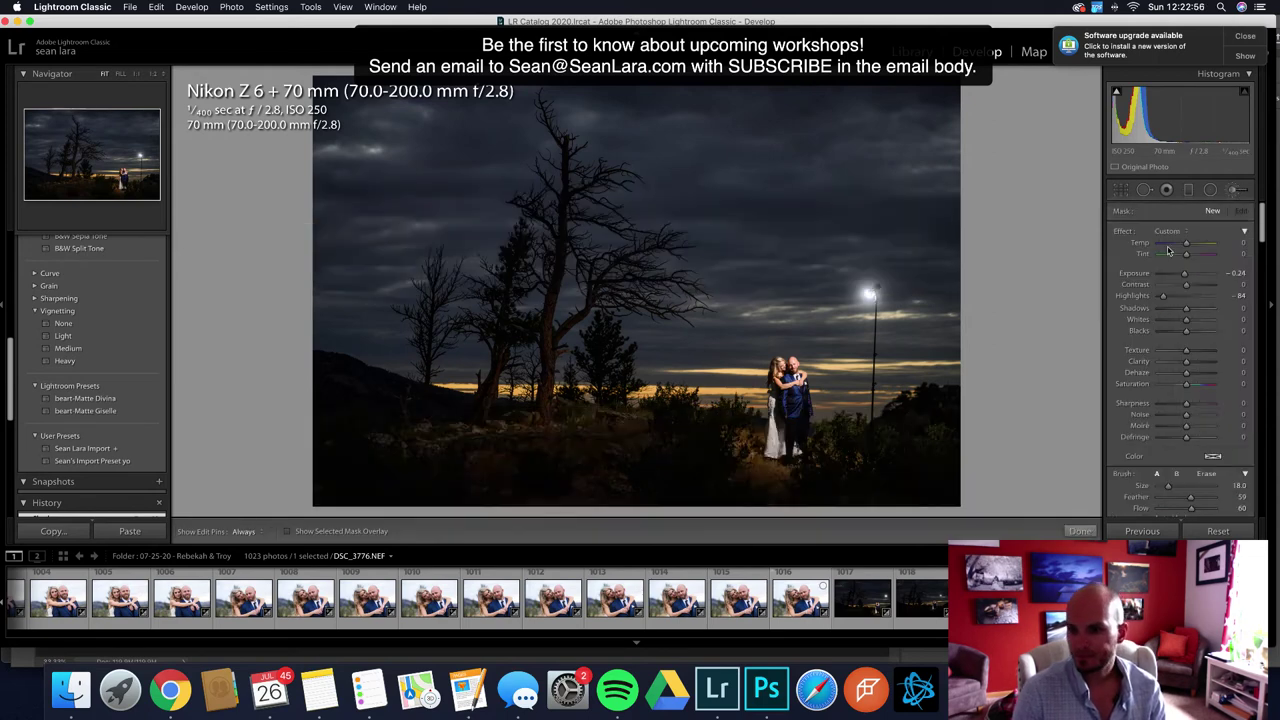
{"action": "double_click", "coordinate": [1118, 231]}
{"action": "scroll", "coordinate": [829, 214], "scroll_direction": "up", "scroll_amount": 3}
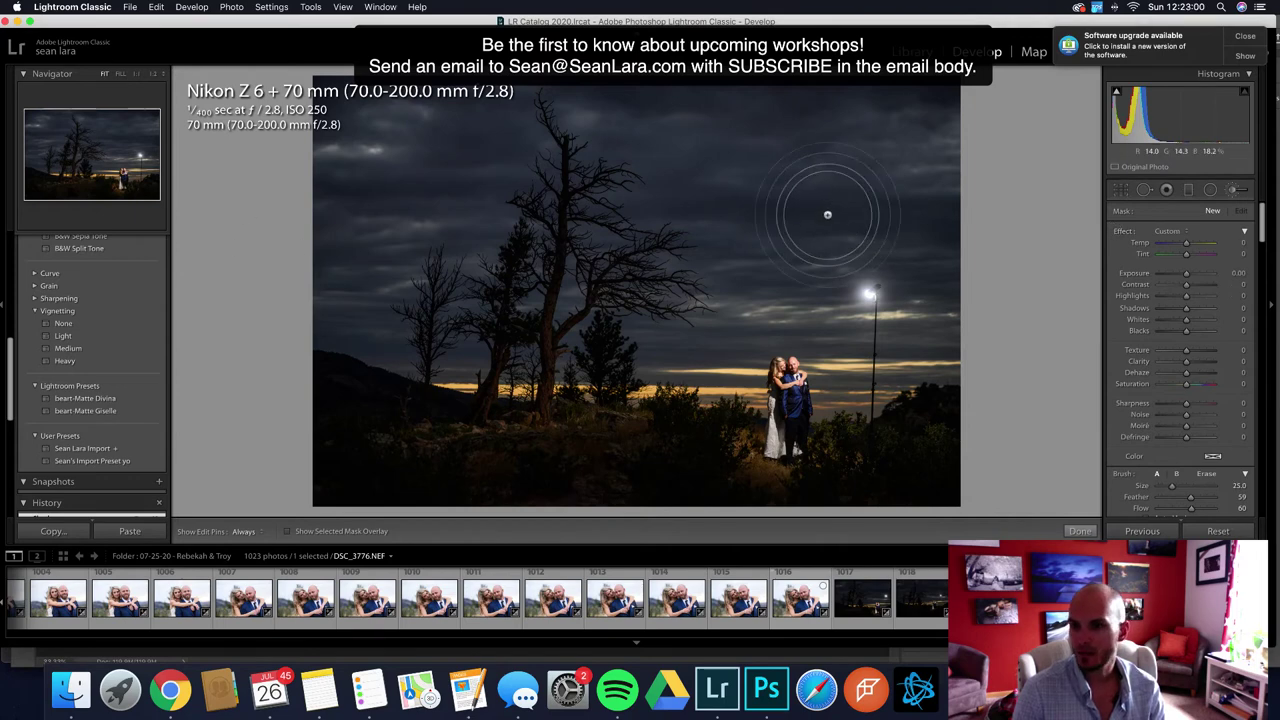
{"action": "left_click", "coordinate": [1195, 363]}
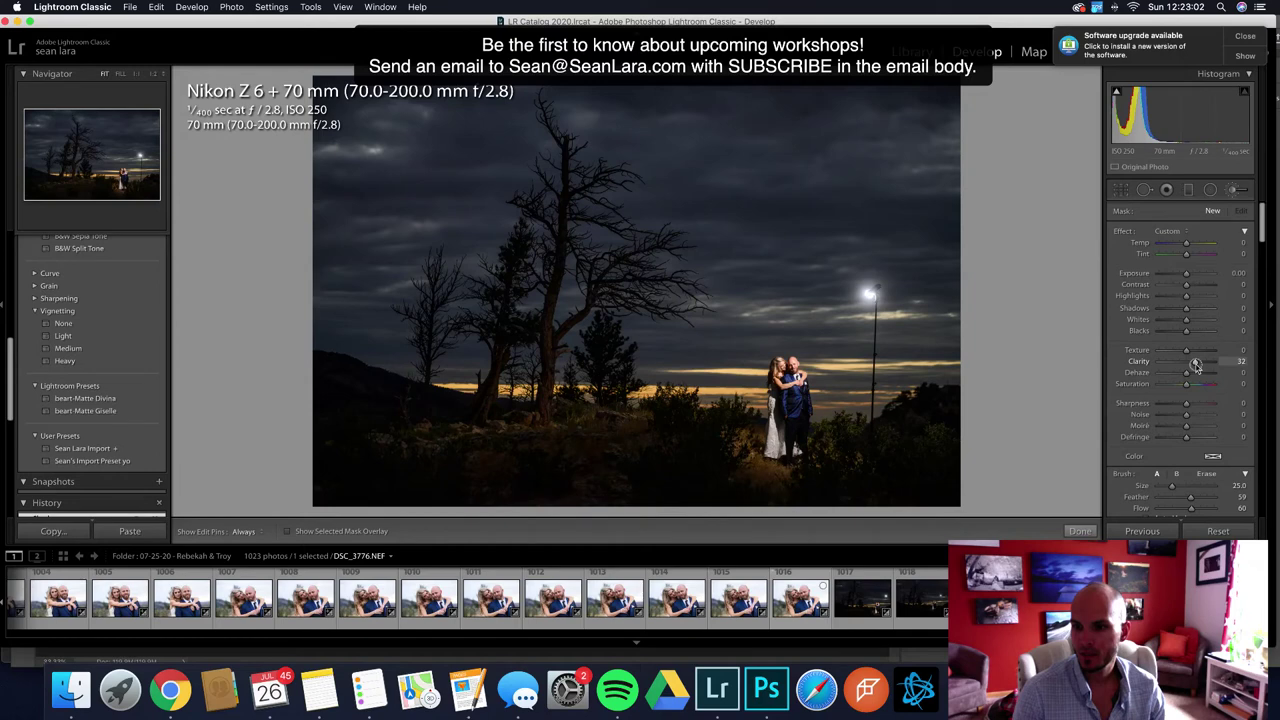
{"action": "left_click_drag", "start_coordinate": [1197, 366], "coordinate": [1202, 366]}
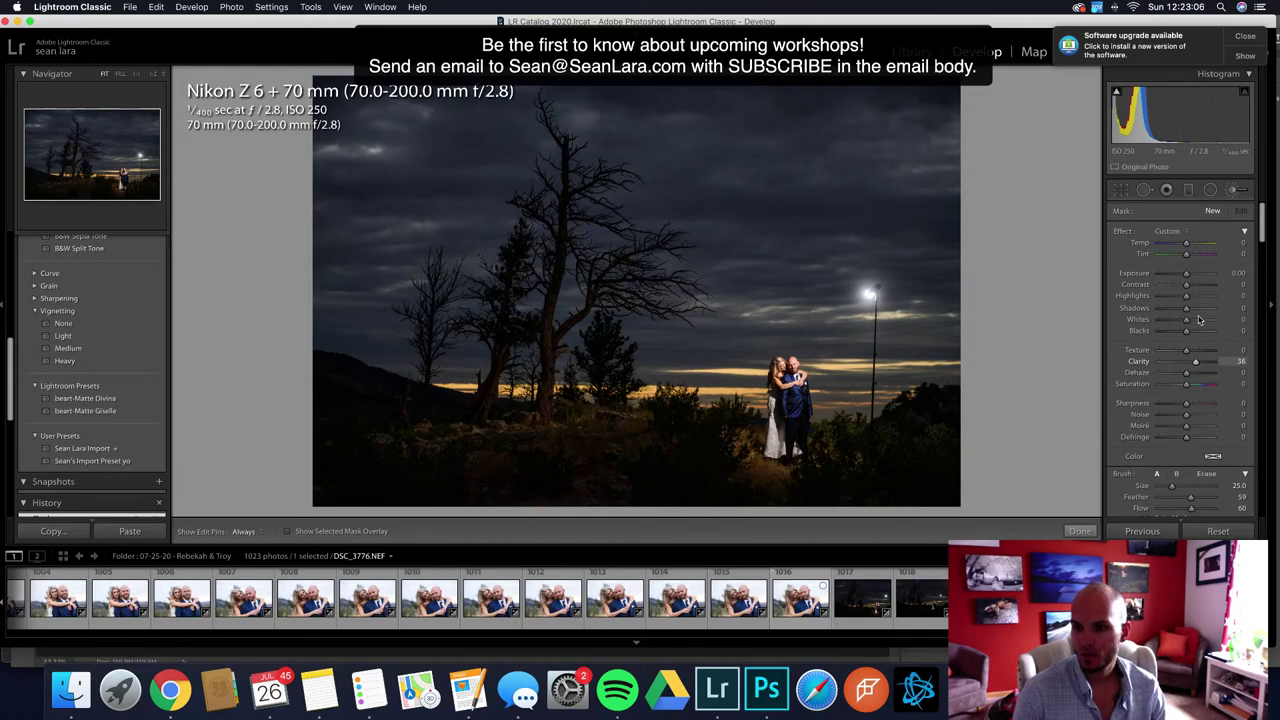
{"action": "scroll", "coordinate": [1190, 378], "scroll_direction": "up", "scroll_amount": 4}
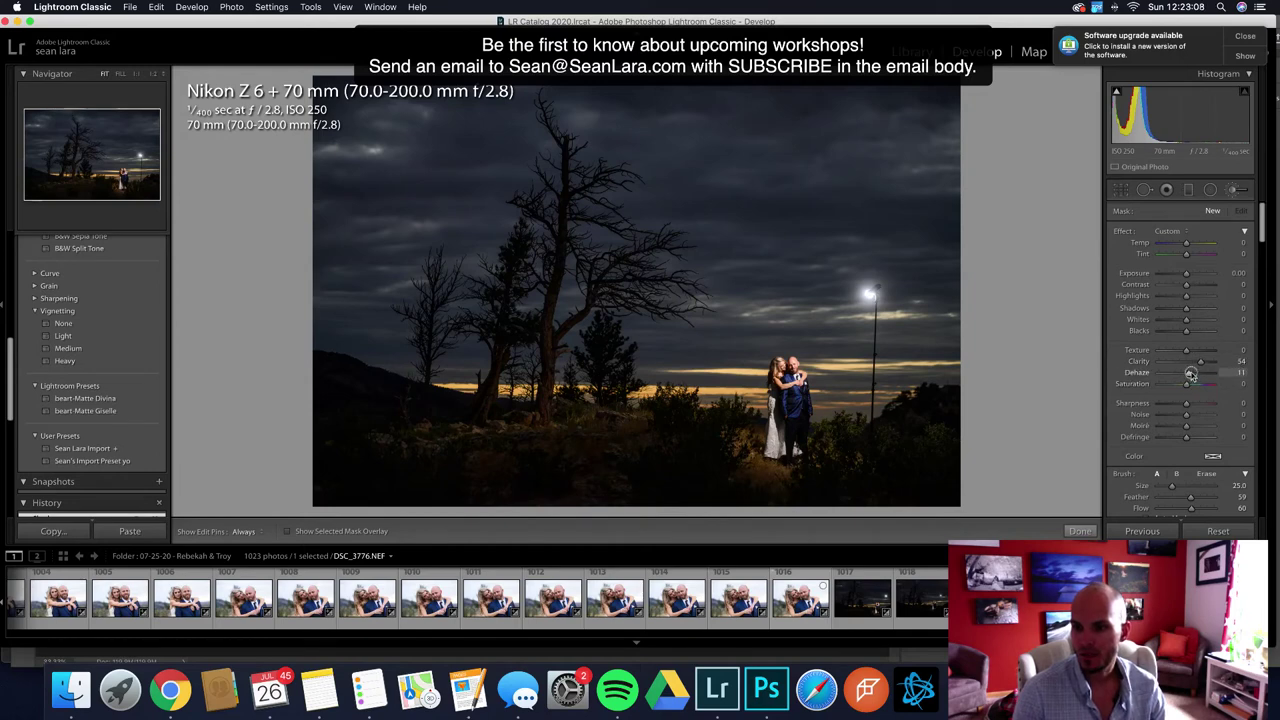
{"action": "scroll", "coordinate": [1199, 365], "scroll_direction": "down", "scroll_amount": 2}
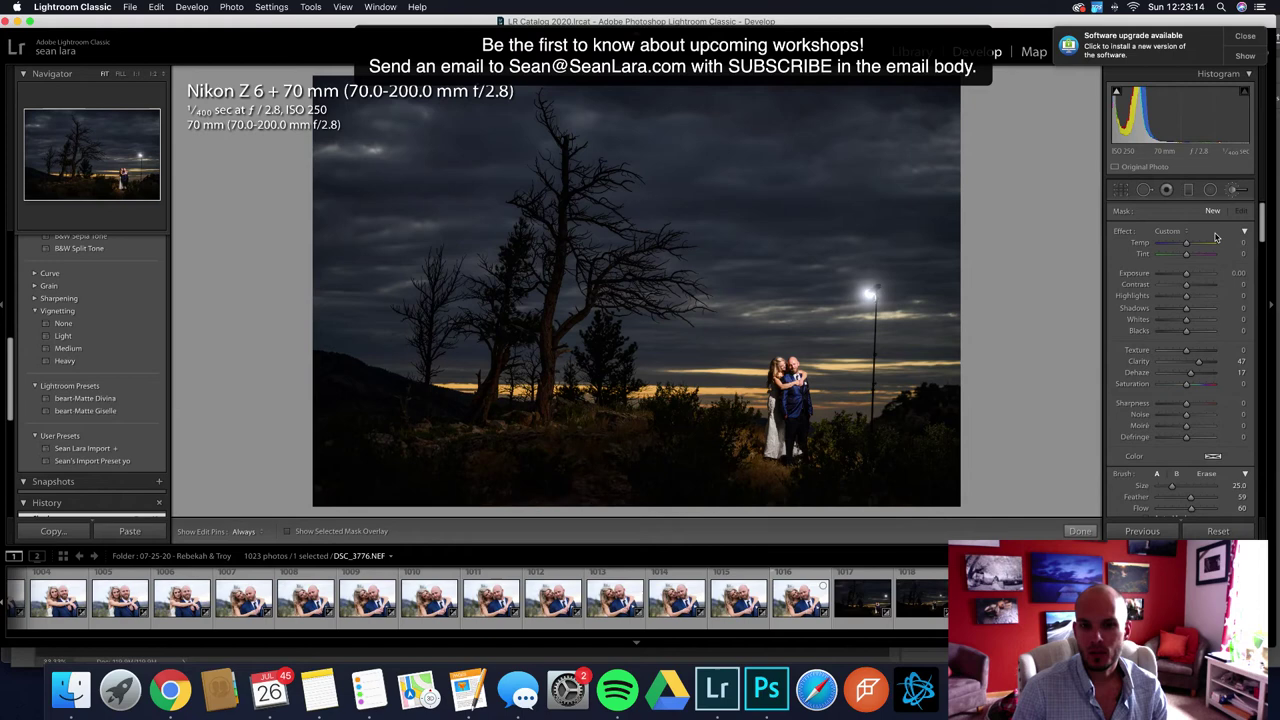
{"action": "left_click", "coordinate": [1193, 286]}
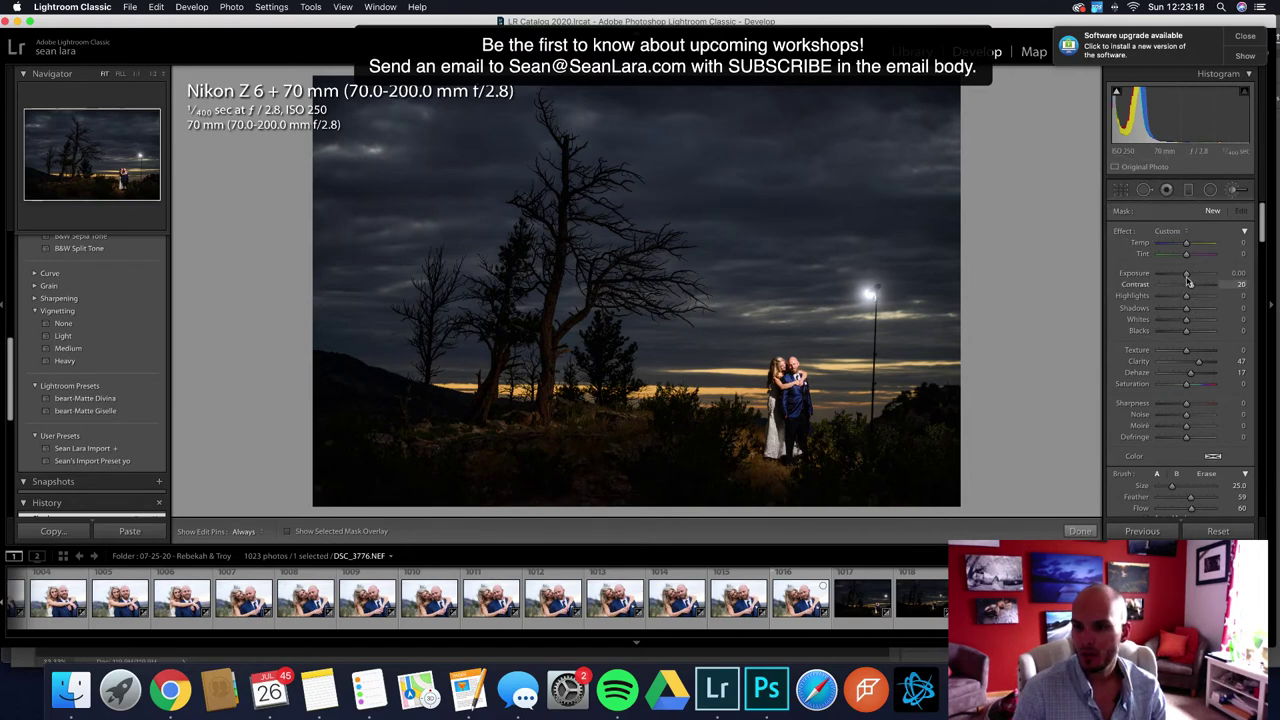
{"action": "left_click", "coordinate": [1193, 309]}
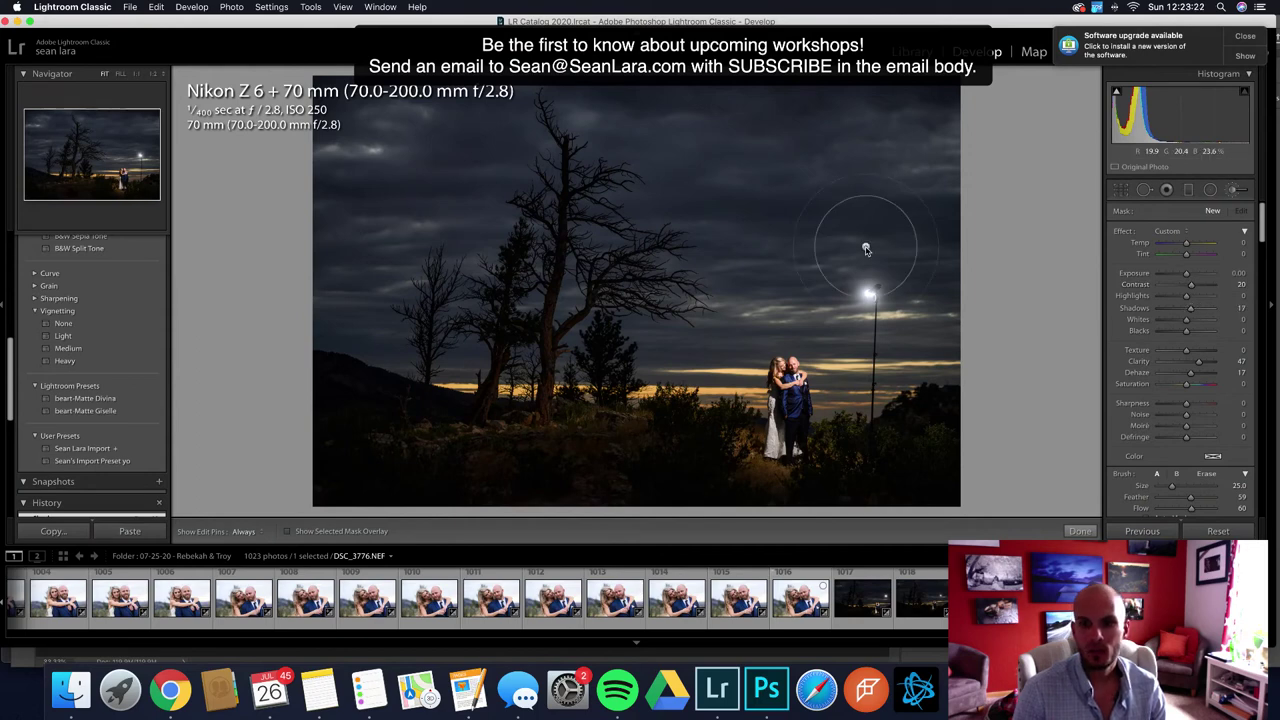
Enlarge the brush to size 29 and paint the adjustment over the sky, the trees and the foreground beneath them
{"action": "key", "text": "bracketright"}
{"action": "key", "text": "bracketright"}
{"action": "mouse_move", "coordinate": [914, 125]}
{"action": "left_mouse_down"}
{"action": "mouse_move", "coordinate": [541, 148]}
{"action": "mouse_move", "coordinate": [308, 112]}
{"action": "mouse_move", "coordinate": [945, 162]}
{"action": "left_mouse_up"}
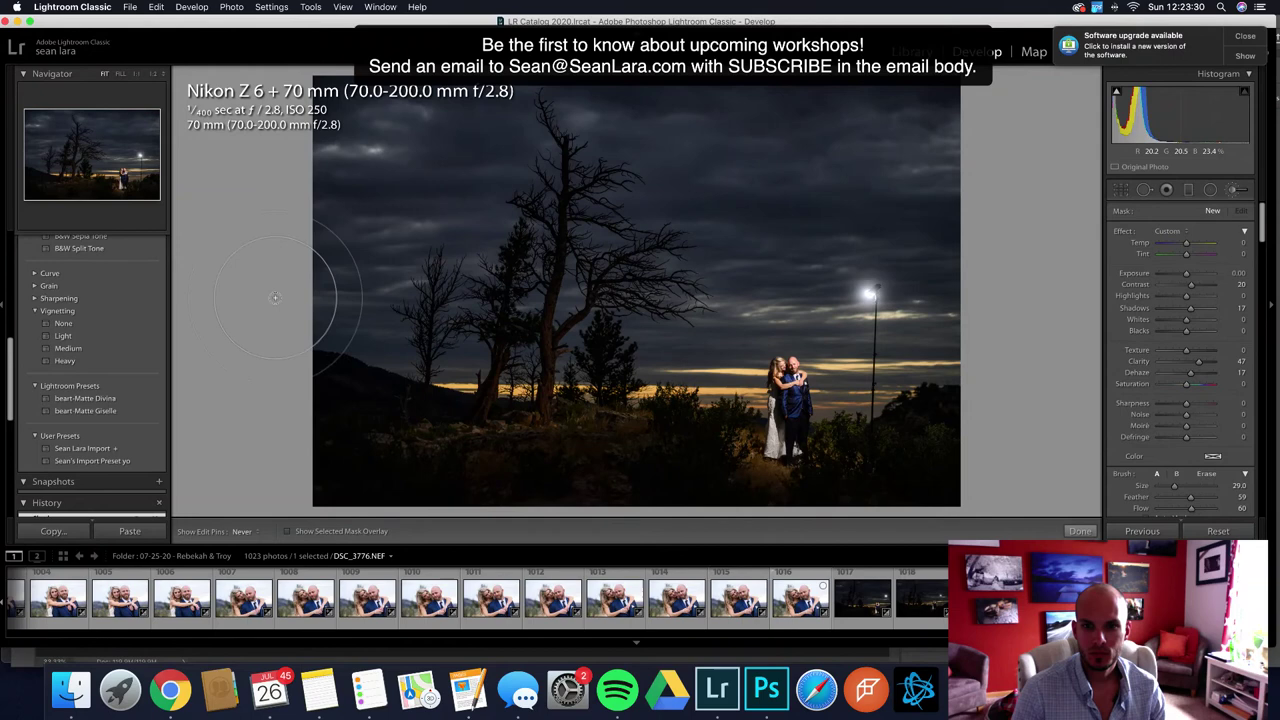
Toggle the selected mask overlay on and off to check which areas the brush covers
{"action": "left_click", "coordinate": [241, 531]}
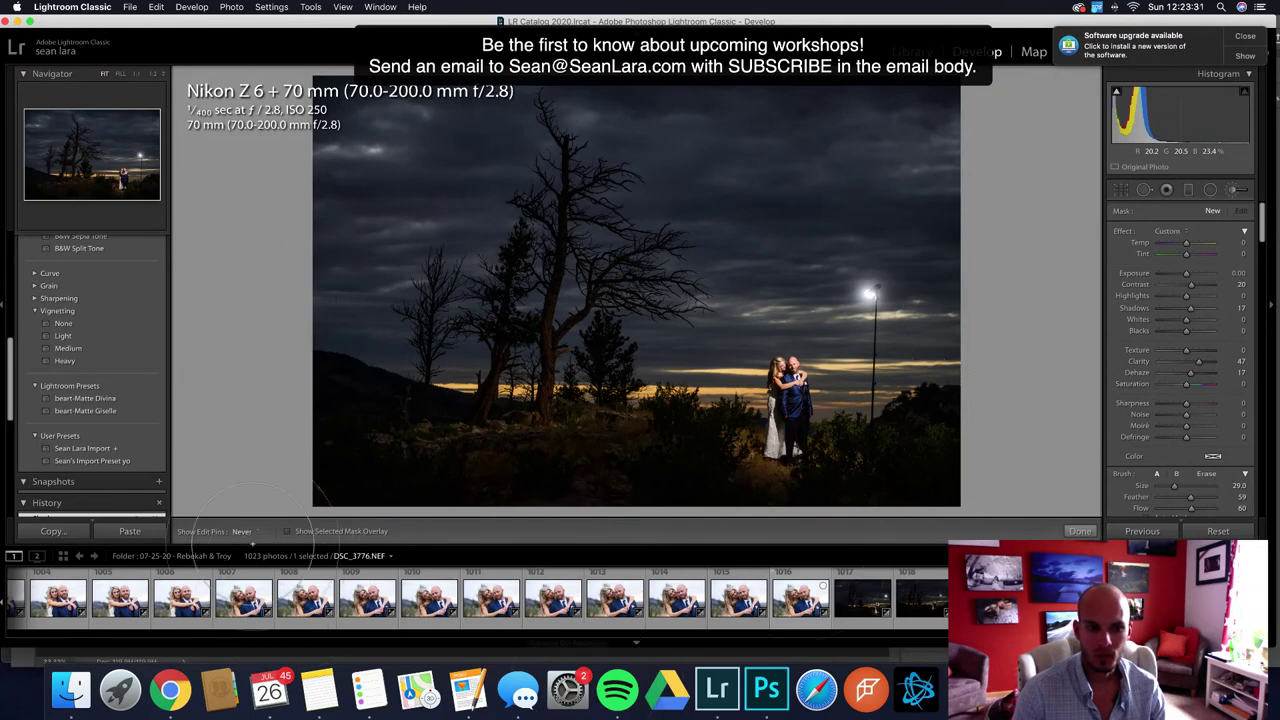
{"action": "left_click", "coordinate": [287, 540]}
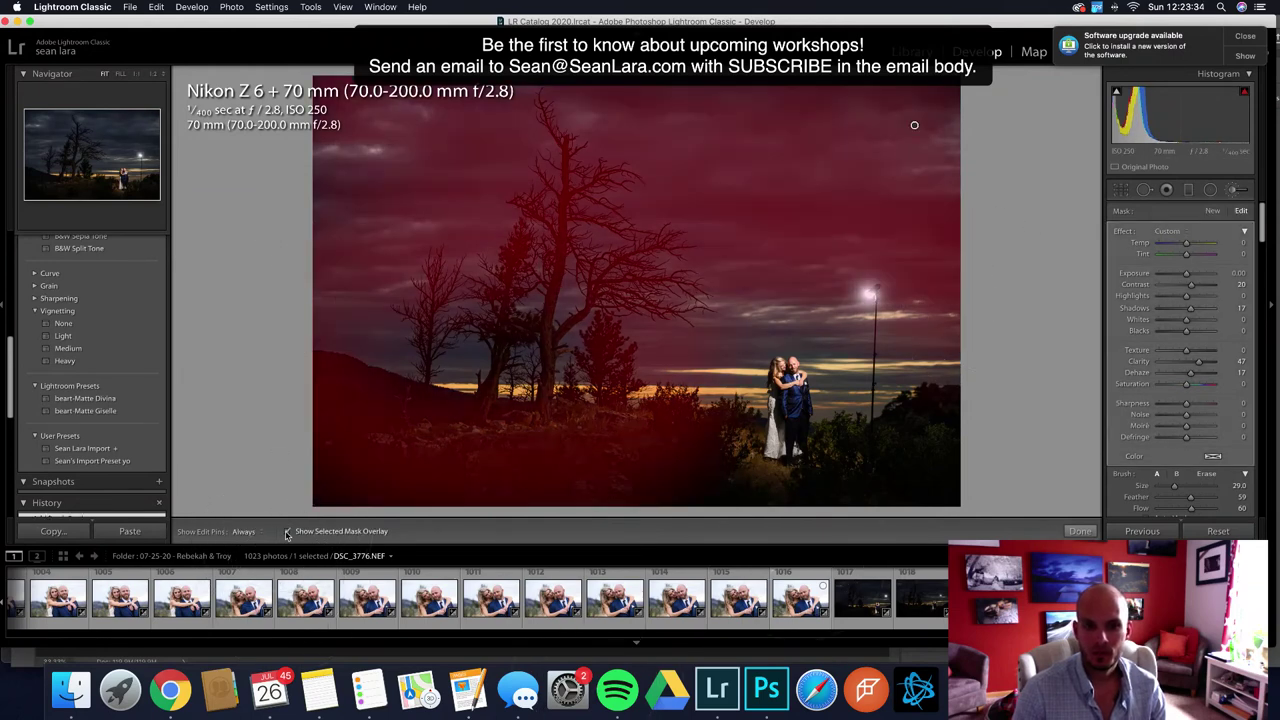
{"action": "left_click", "coordinate": [287, 534]}
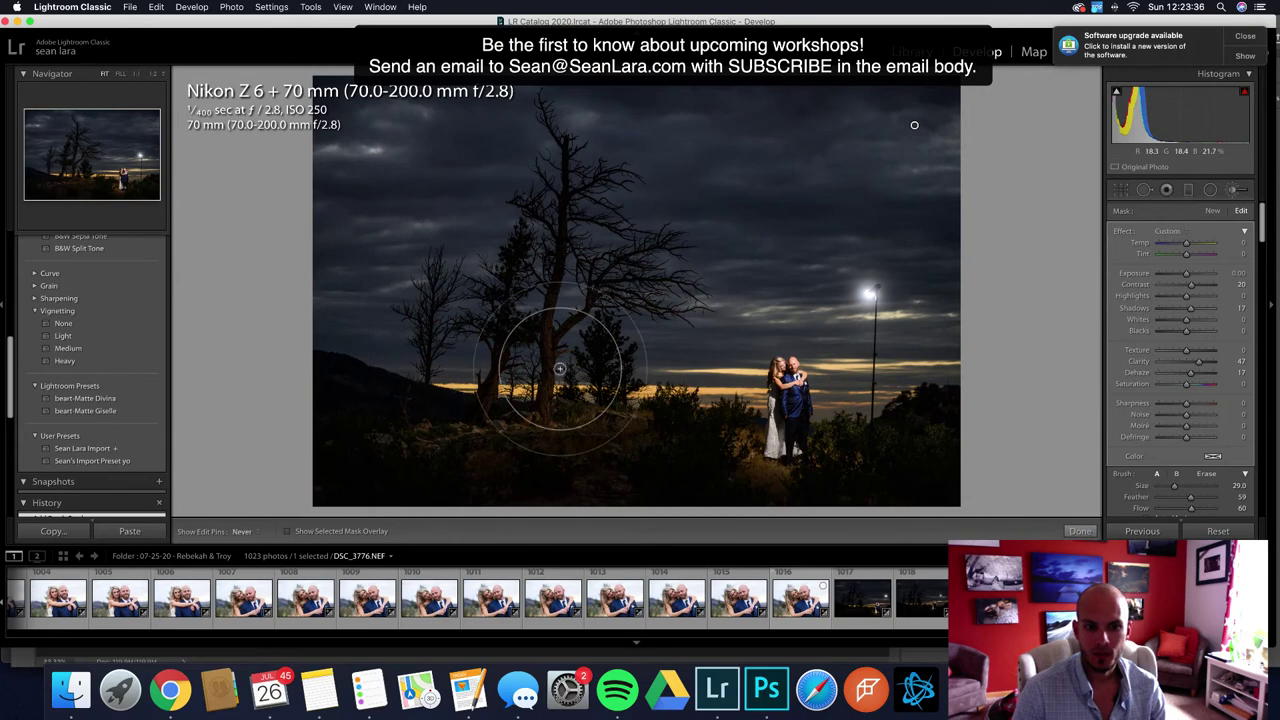
{"action": "left_click", "coordinate": [287, 533]}
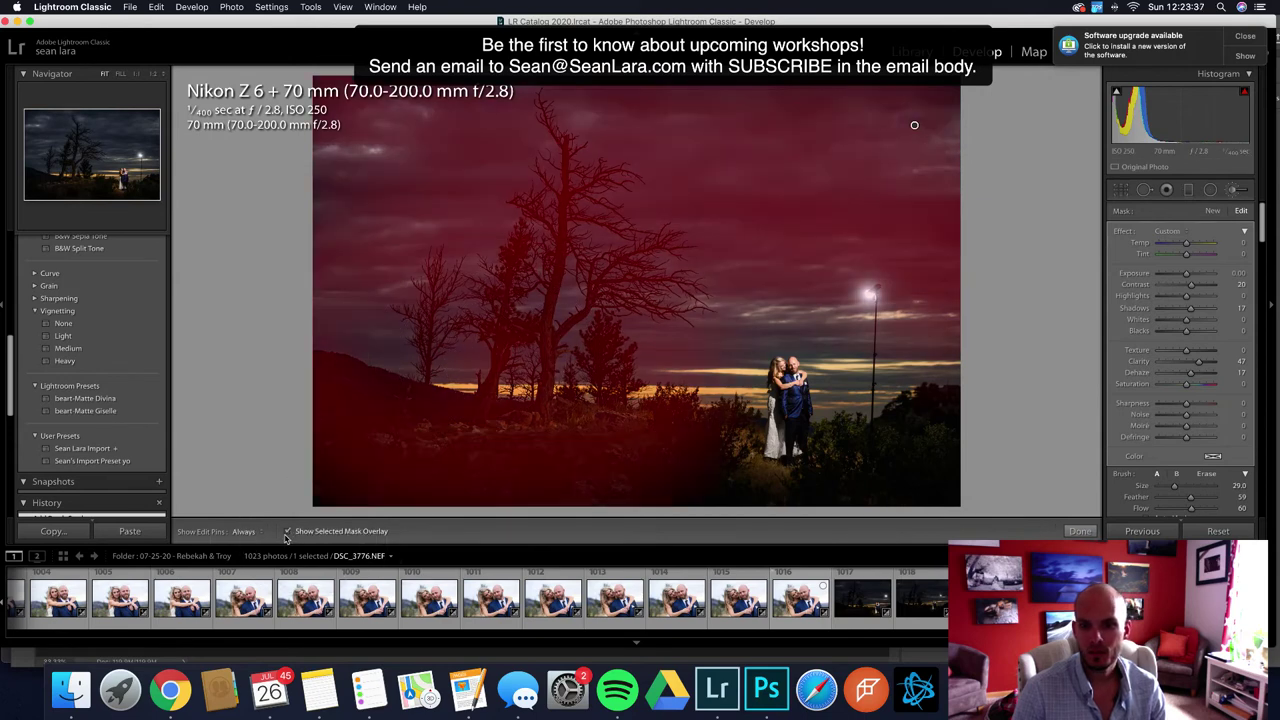
Hide the mask overlay, set the brush adjustment's Shadows to 63 and Temp to -24, and finish the brush edit
{"action": "left_click", "coordinate": [287, 532]}
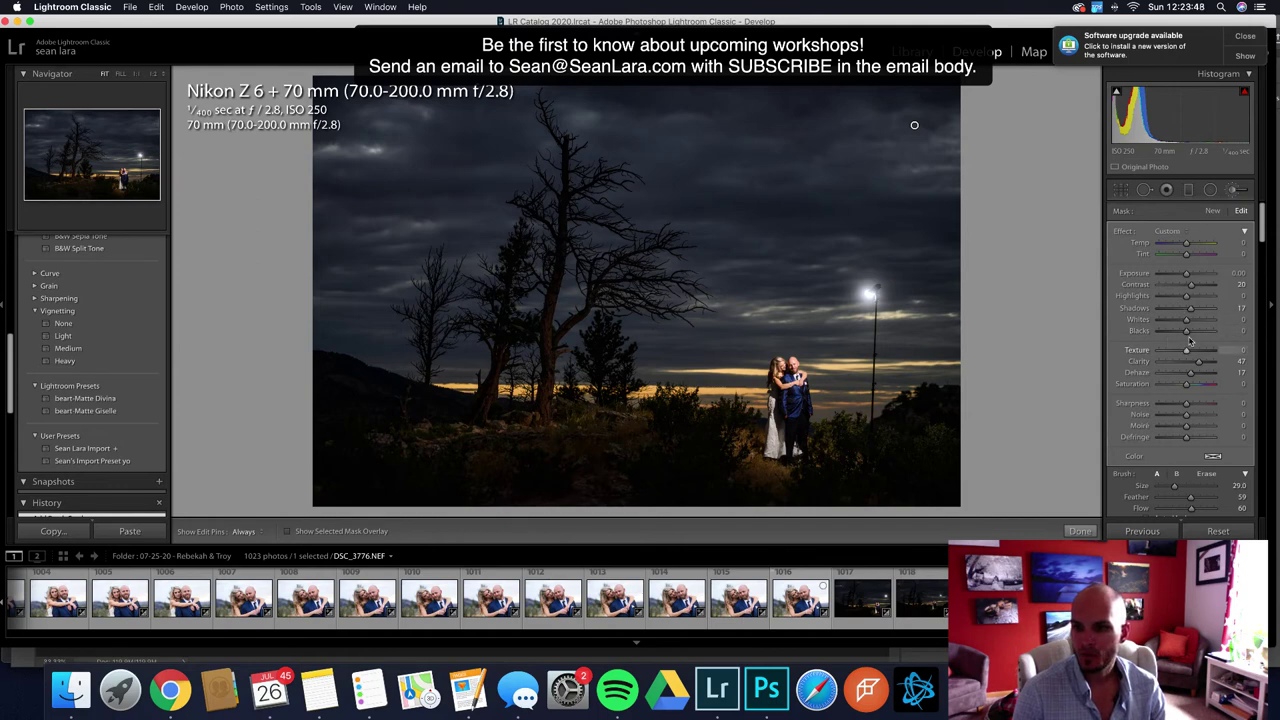
{"action": "left_click_drag", "start_coordinate": [1190, 313], "coordinate": [1221, 316]}
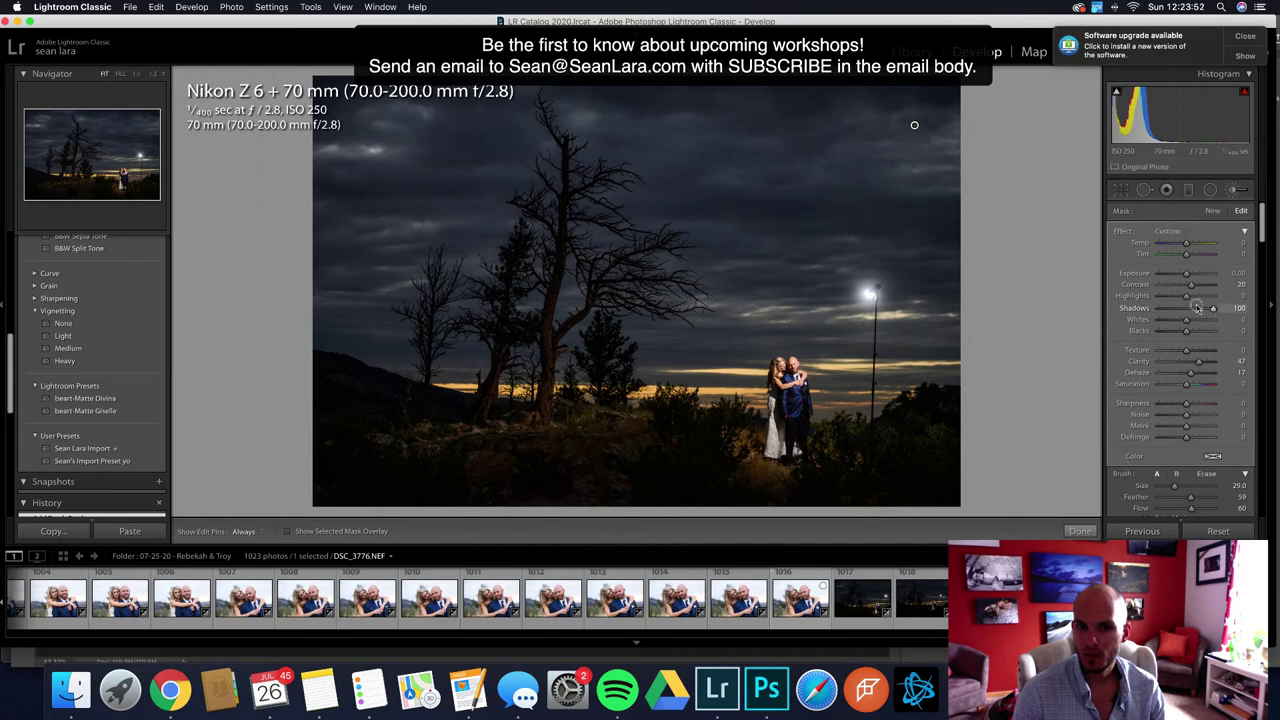
{"action": "left_click_drag", "start_coordinate": [1196, 308], "coordinate": [1203, 310]}
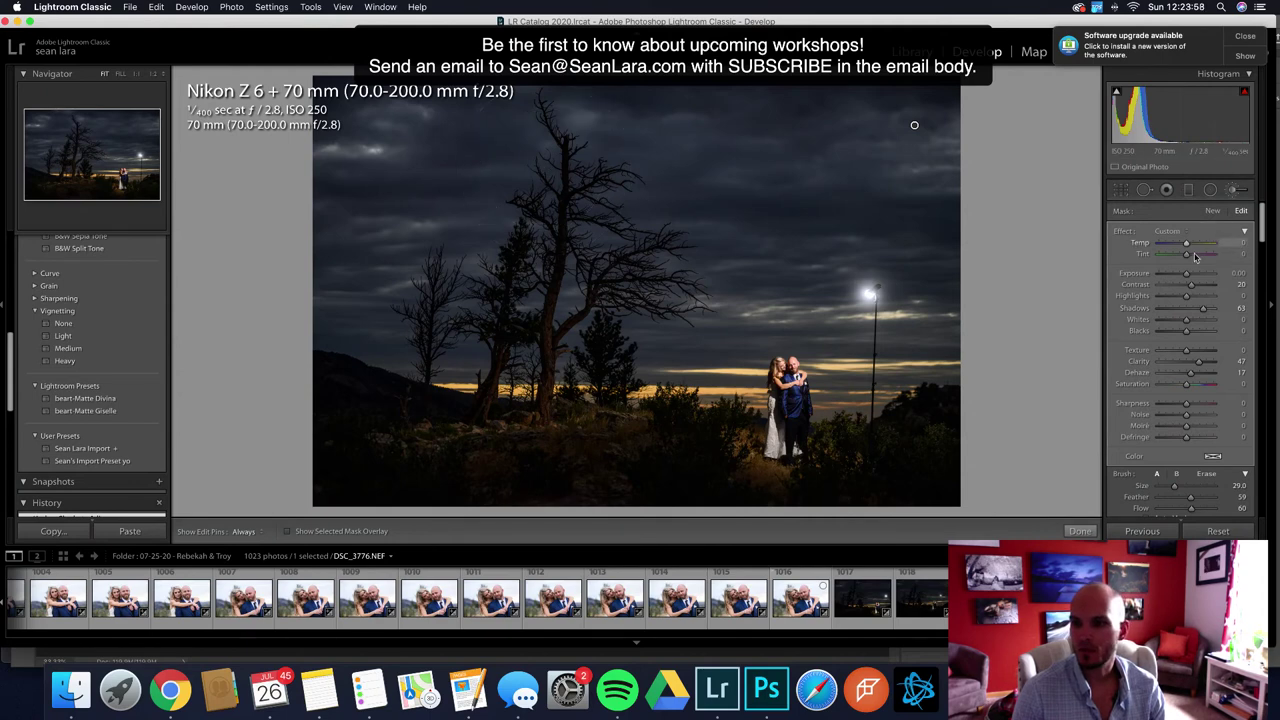
{"action": "mouse_move", "coordinate": [1187, 243]}
{"action": "left_mouse_down"}
{"action": "mouse_move", "coordinate": [1158, 245]}
{"action": "mouse_move", "coordinate": [1182, 249]}
{"action": "left_mouse_up"}
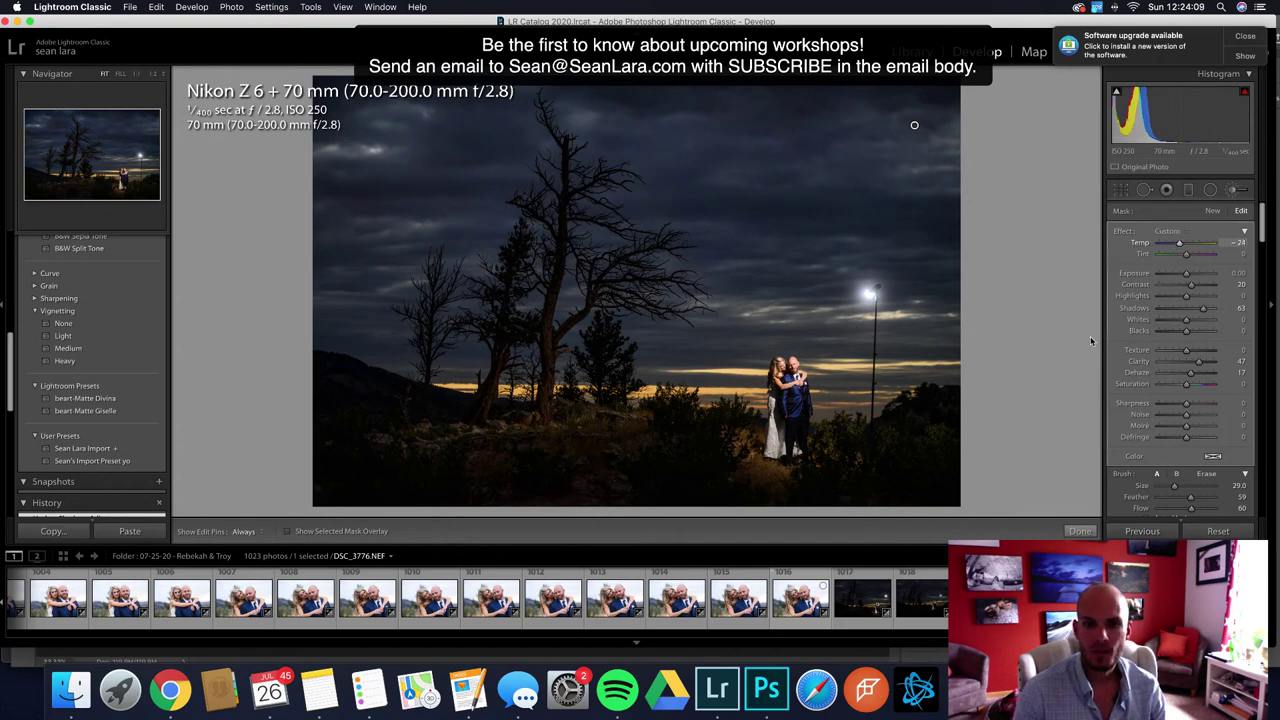
{"action": "left_click", "coordinate": [1240, 191]}
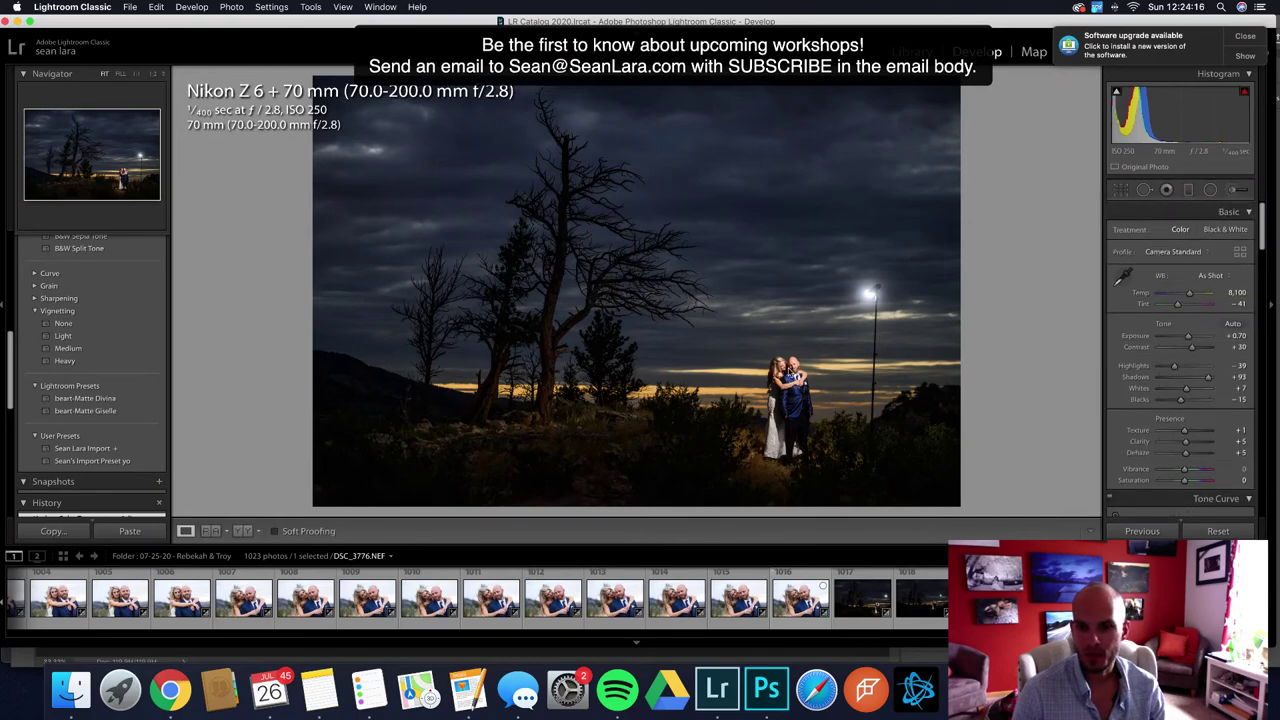
Lower the photo's overall Highlights to -54 while checking the couple up close
{"action": "left_click", "coordinate": [788, 372]}
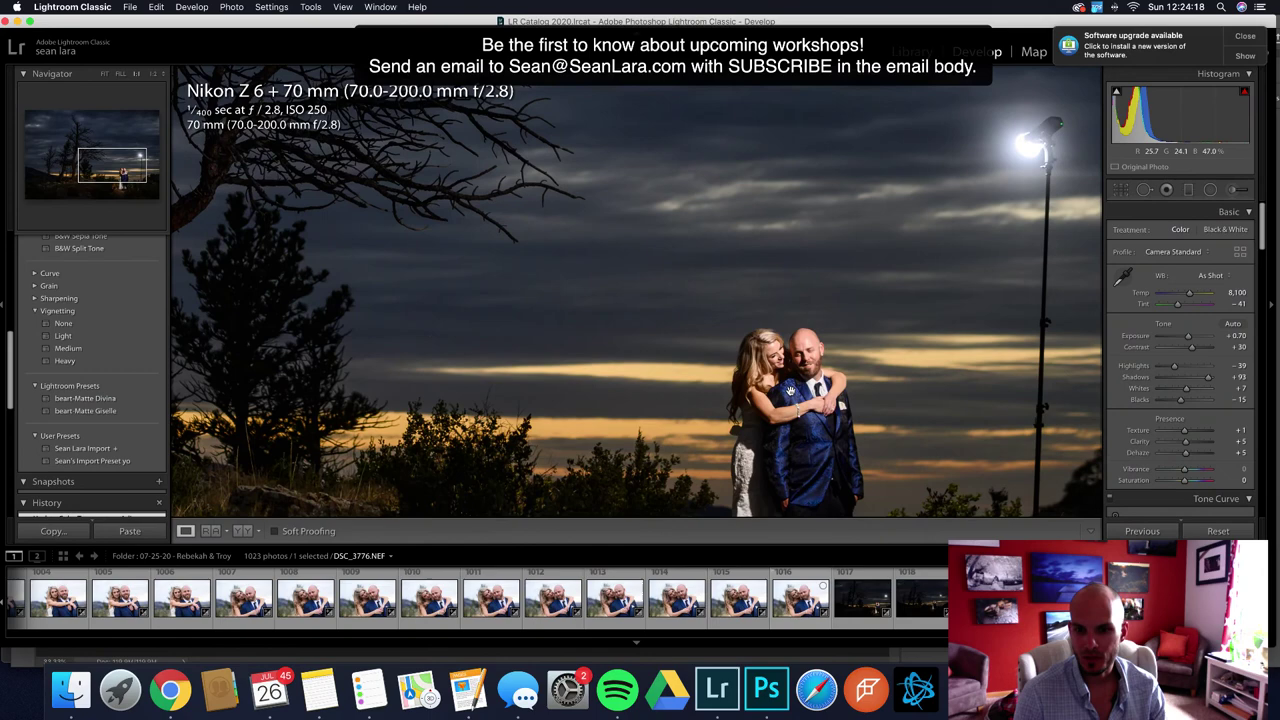
{"action": "scroll", "coordinate": [790, 390], "scroll_direction": "down", "scroll_amount": 5}
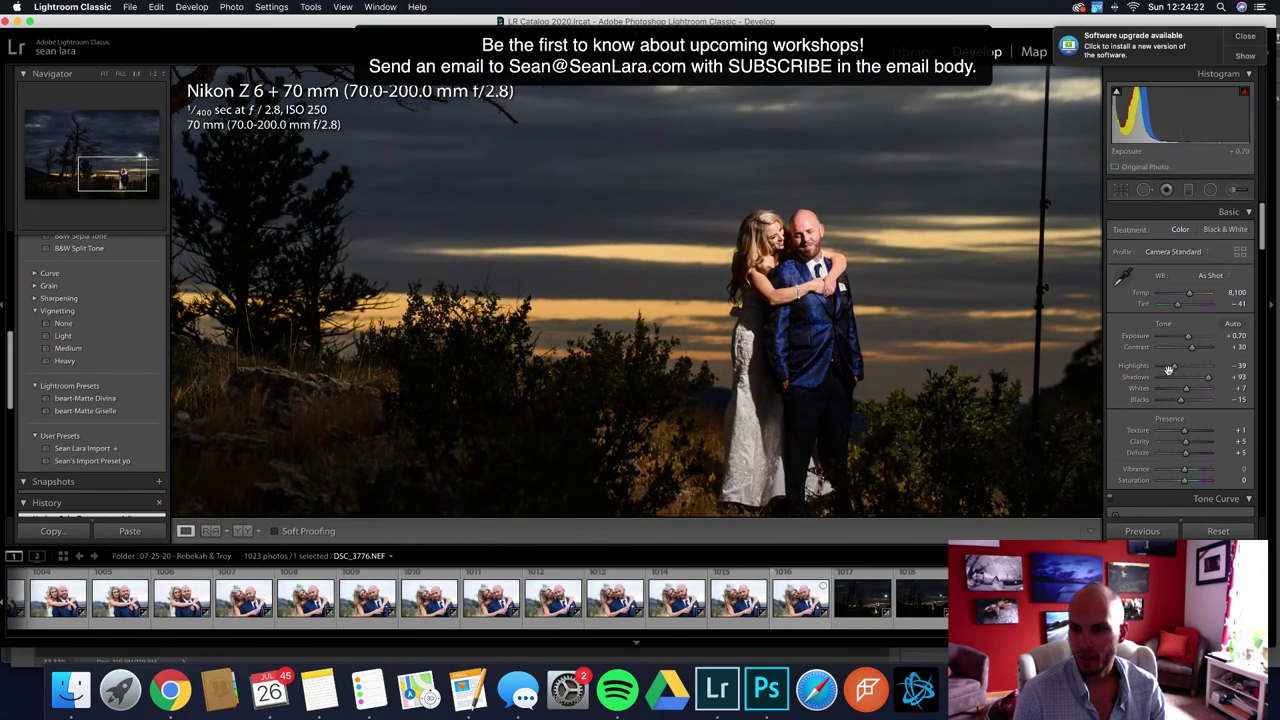
{"action": "left_click_drag", "start_coordinate": [1170, 369], "coordinate": [1167, 371]}
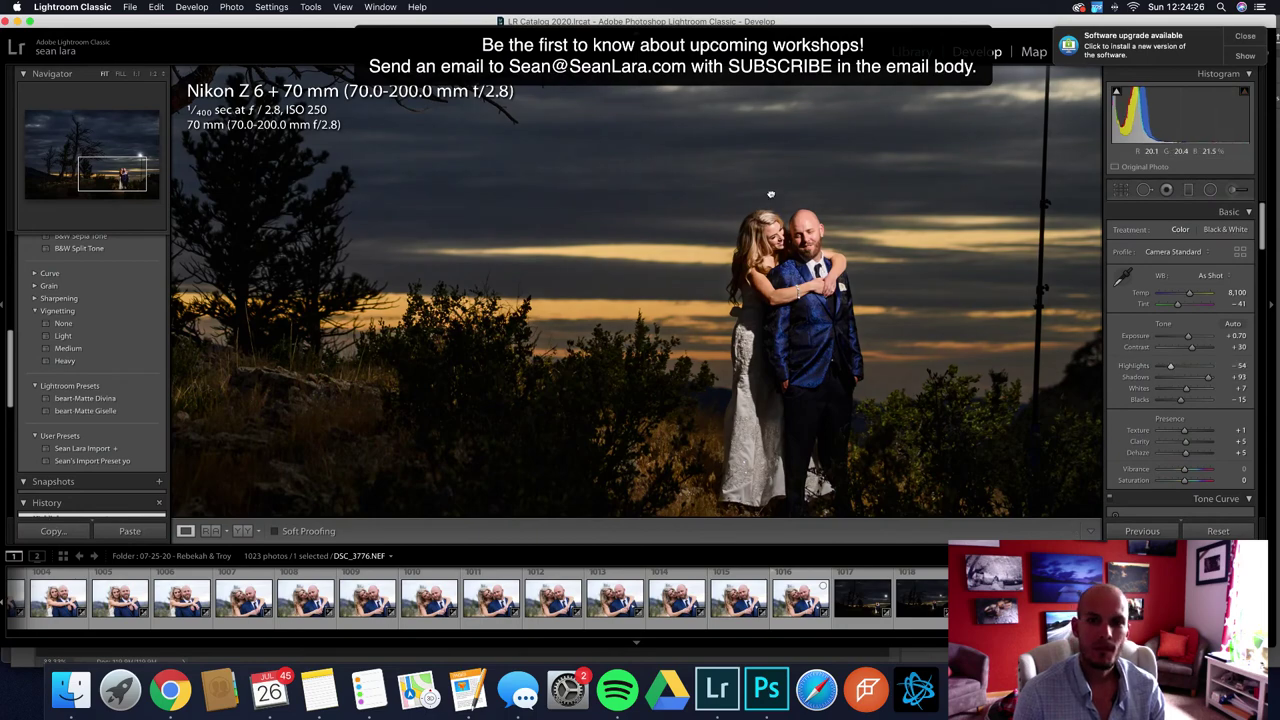
{"action": "left_click", "coordinate": [785, 238]}
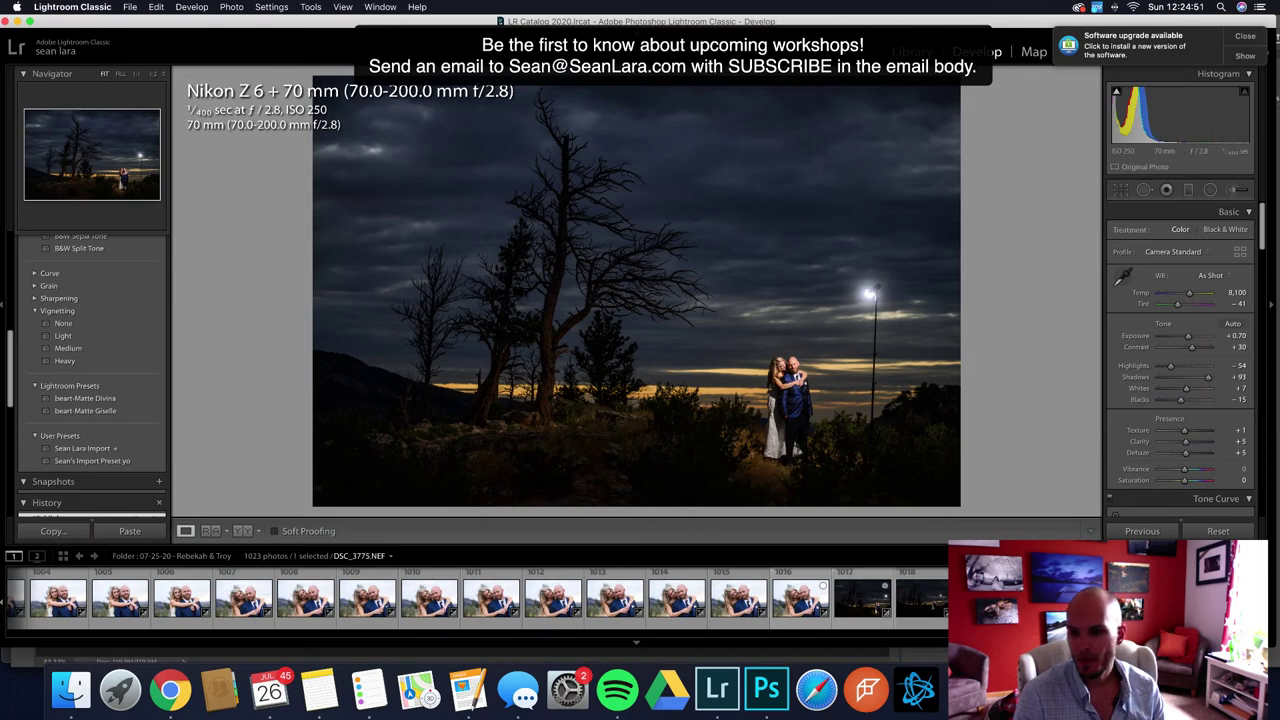
Send DSC_3776.NEF with its adjustments to Photoshop for editing
{"action": "right_click", "coordinate": [1099, 600]}
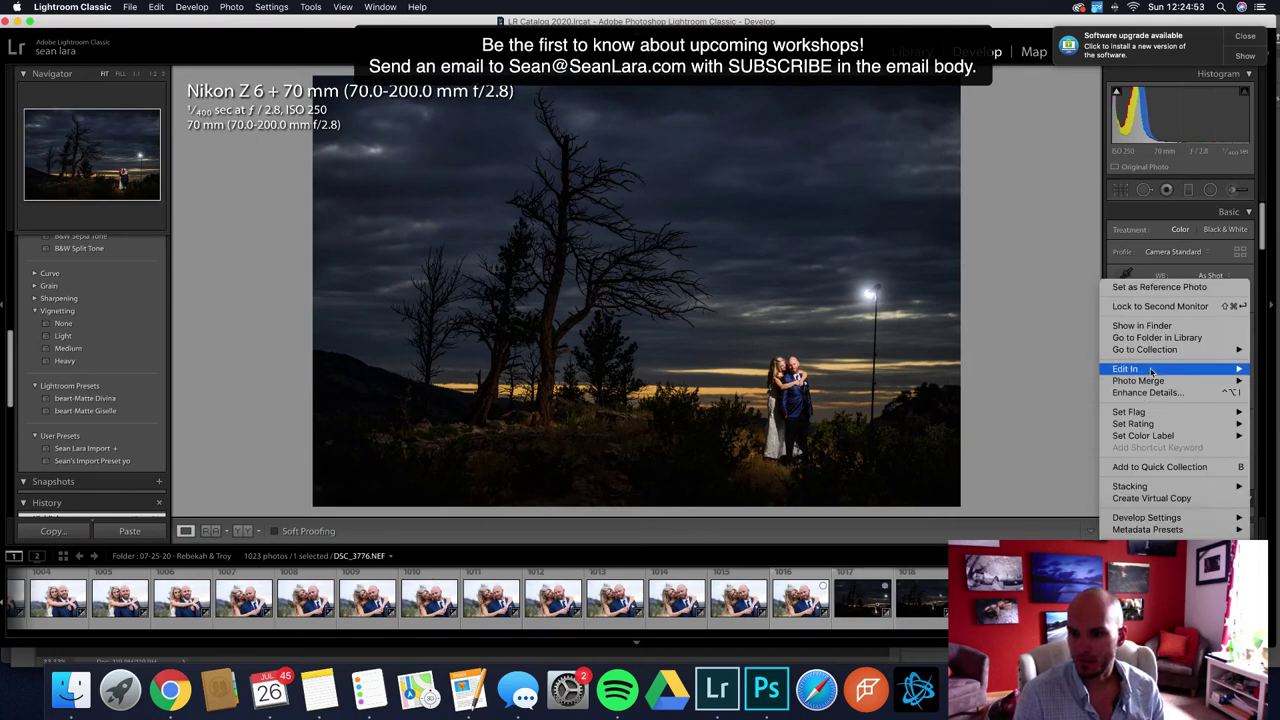
{"action": "mouse_move", "coordinate": [1151, 371]}
{"action": "left_click", "coordinate": [1074, 369]}
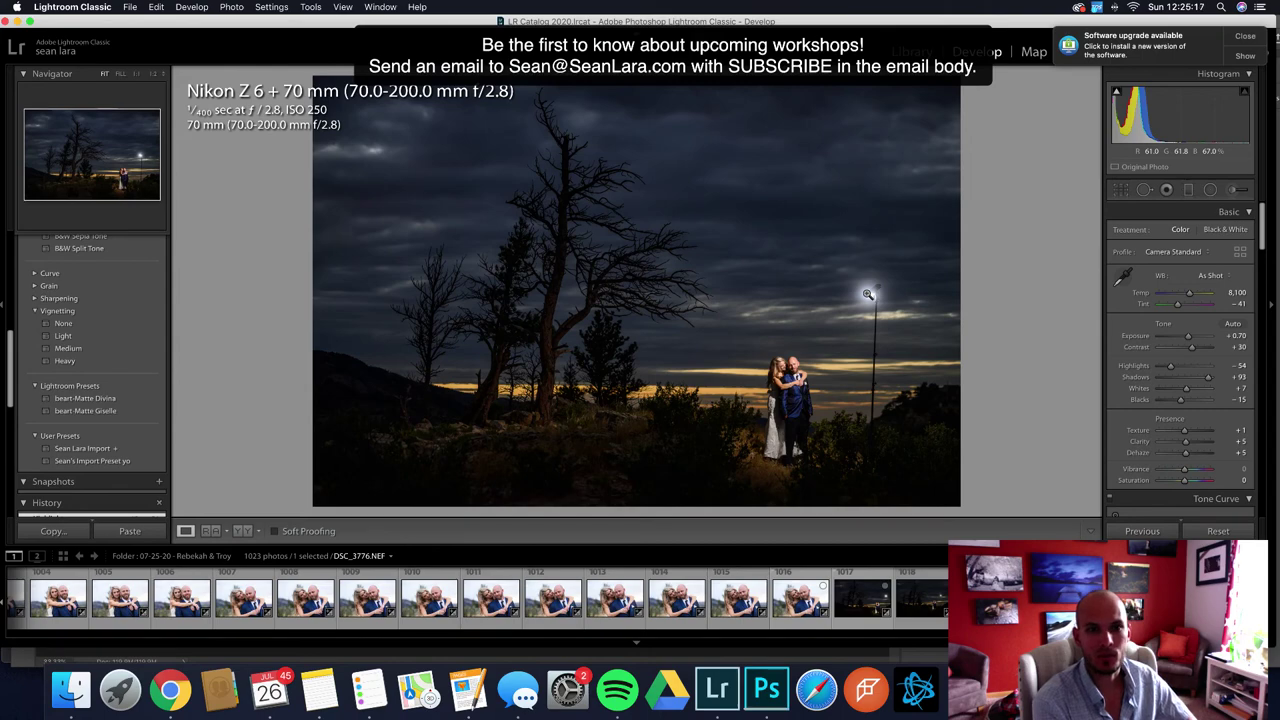
{"action": "key", "text": "super+e"}
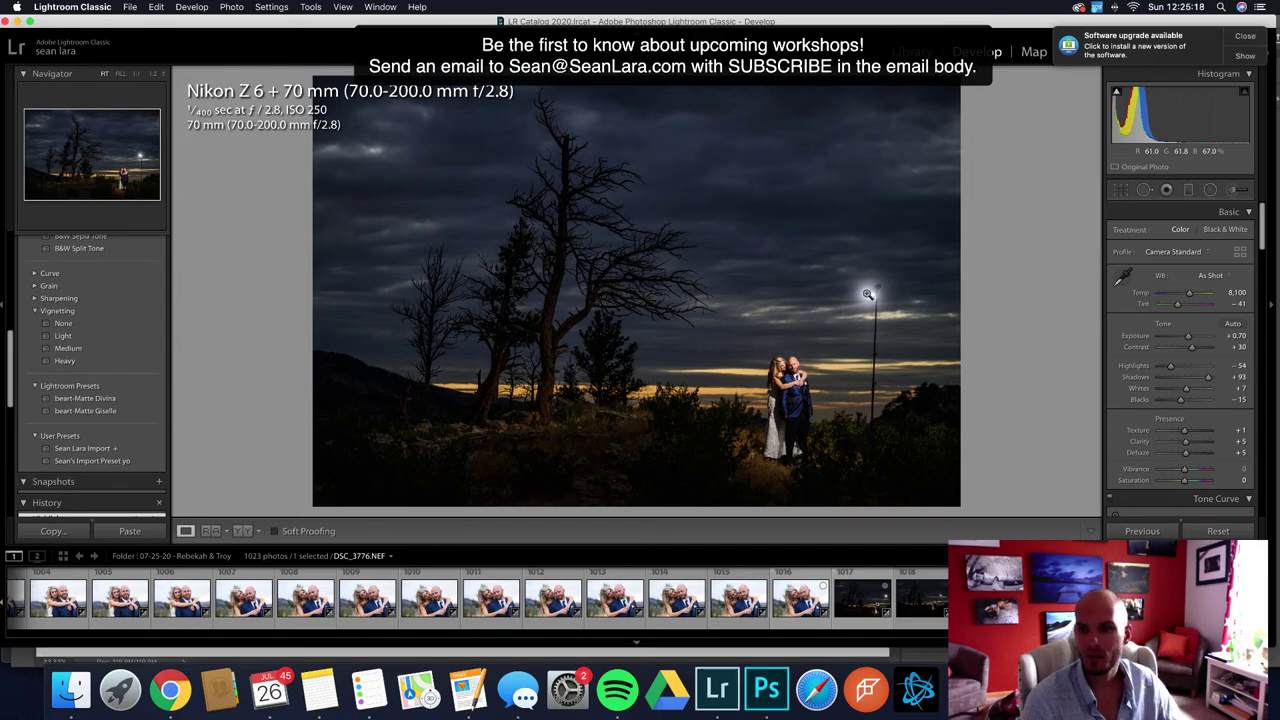
{"action": "left_click", "coordinate": [717, 690]}
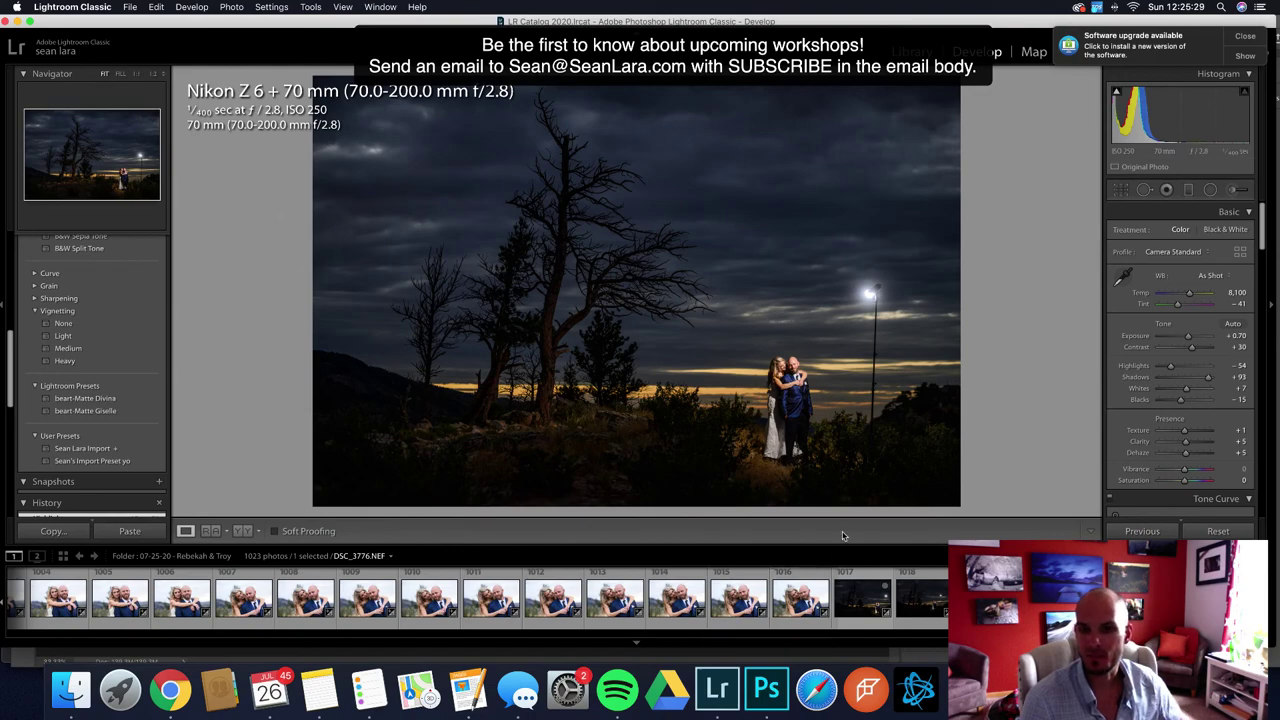
{"action": "left_click", "coordinate": [768, 690]}
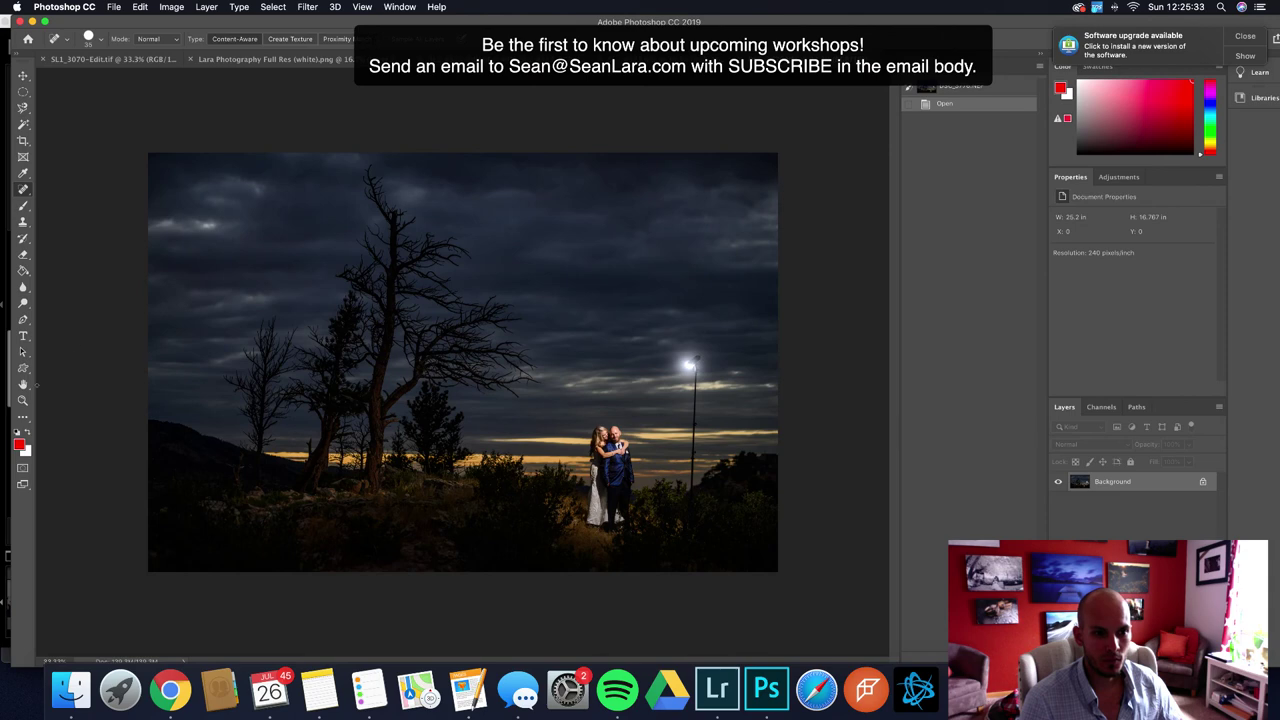
Heal away the flash head and its surrounding glow with one dab of a greatly enlarged Spot Healing Brush
{"action": "left_click", "coordinate": [23, 401]}
{"action": "mouse_move", "coordinate": [679, 320]}
{"action": "left_mouse_down"}
{"action": "mouse_move", "coordinate": [784, 456]}
{"action": "mouse_move", "coordinate": [674, 342]}
{"action": "left_mouse_up"}
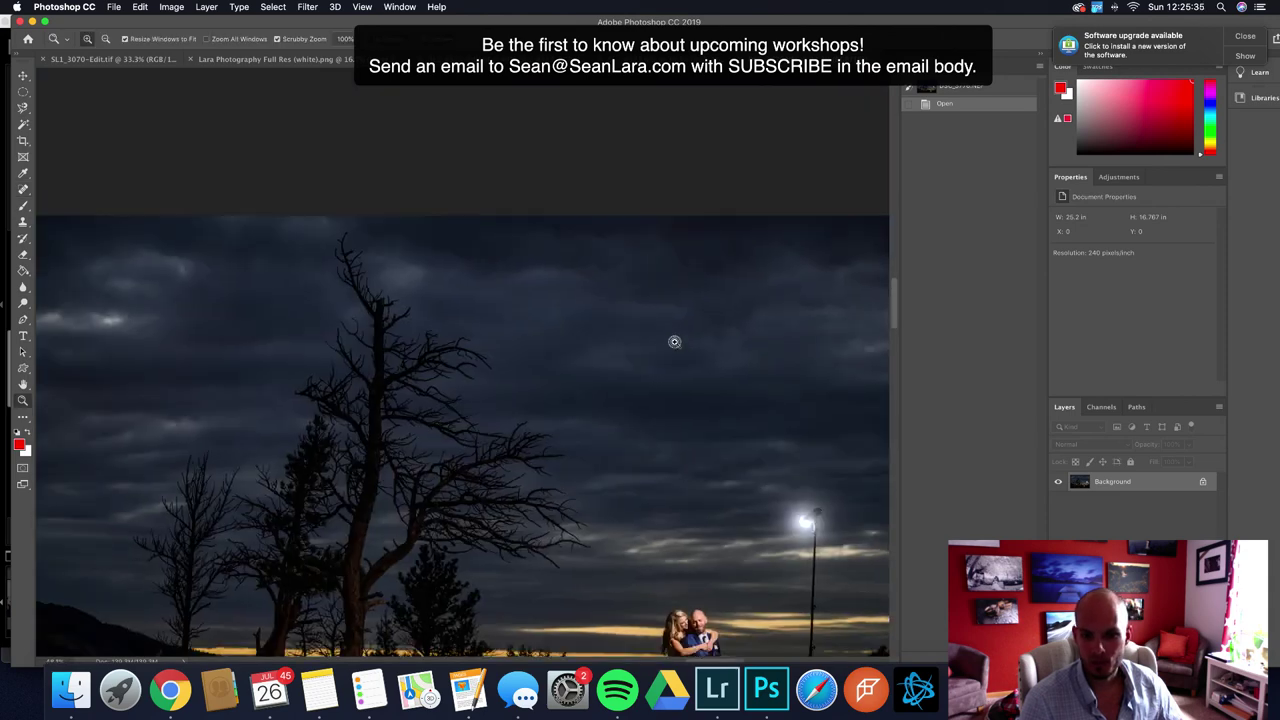
{"action": "mouse_move", "coordinate": [818, 562]}
{"action": "left_mouse_down"}
{"action": "mouse_move", "coordinate": [820, 545]}
{"action": "mouse_move", "coordinate": [744, 465]}
{"action": "mouse_move", "coordinate": [551, 351]}
{"action": "left_mouse_up"}
{"action": "left_click", "coordinate": [23, 189]}
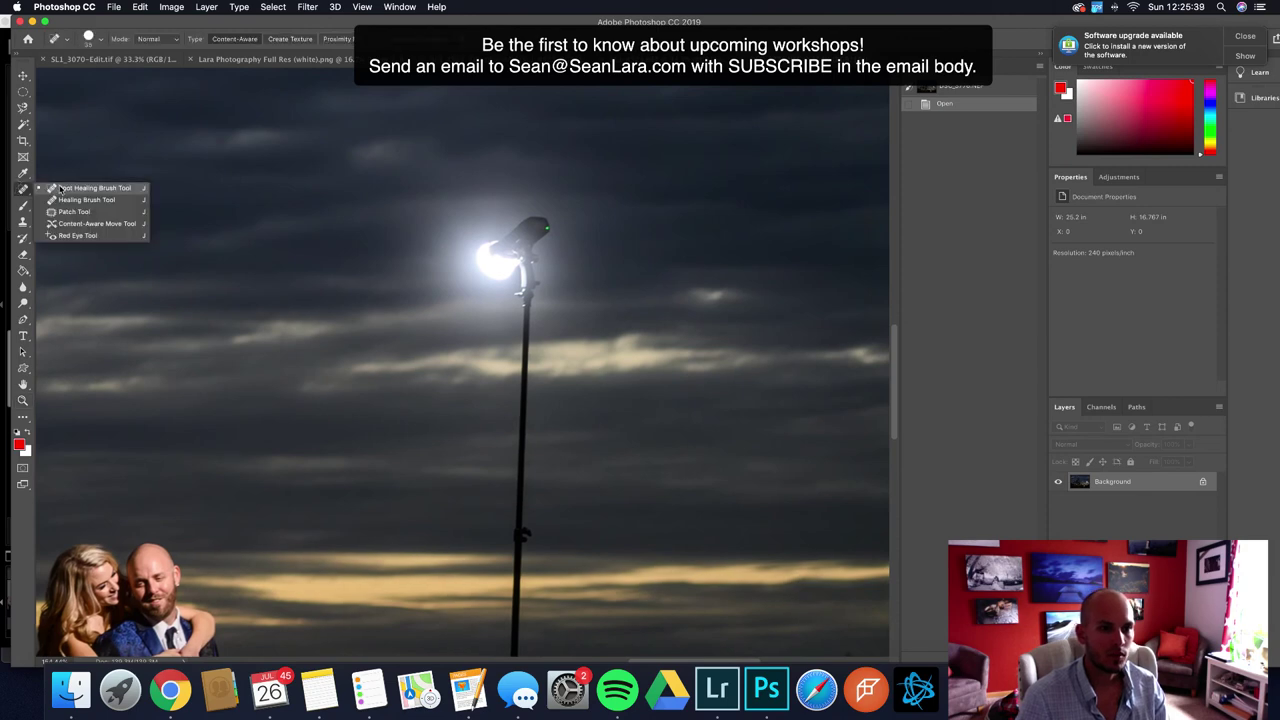
{"action": "left_click", "coordinate": [60, 188]}
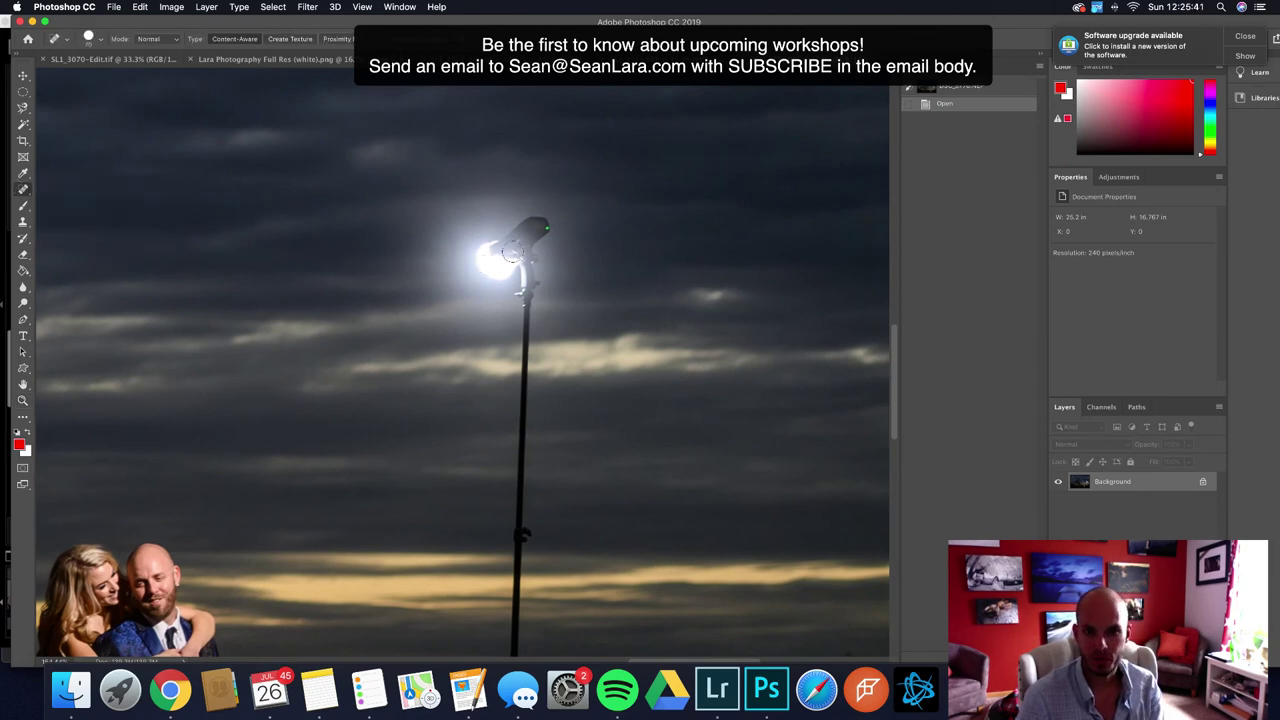
{"action": "key", "text": "bracketright"}
{"action": "key", "text": "bracketright"}
{"action": "key", "text": "bracketright"}
{"action": "key", "text": "bracketright"}
{"action": "key", "text": "bracketright"}
{"action": "key", "text": "bracketright"}
{"action": "key", "text": "bracketright"}
{"action": "key", "text": "bracketright"}
{"action": "key", "text": "bracketright"}
{"action": "key", "text": "bracketright"}
{"action": "key", "text": "bracketright"}
{"action": "key", "text": "bracketright"}
{"action": "key", "text": "bracketright"}
{"action": "key", "text": "bracketright"}
{"action": "key", "text": "bracketright"}
{"action": "left_click", "coordinate": [492, 263]}
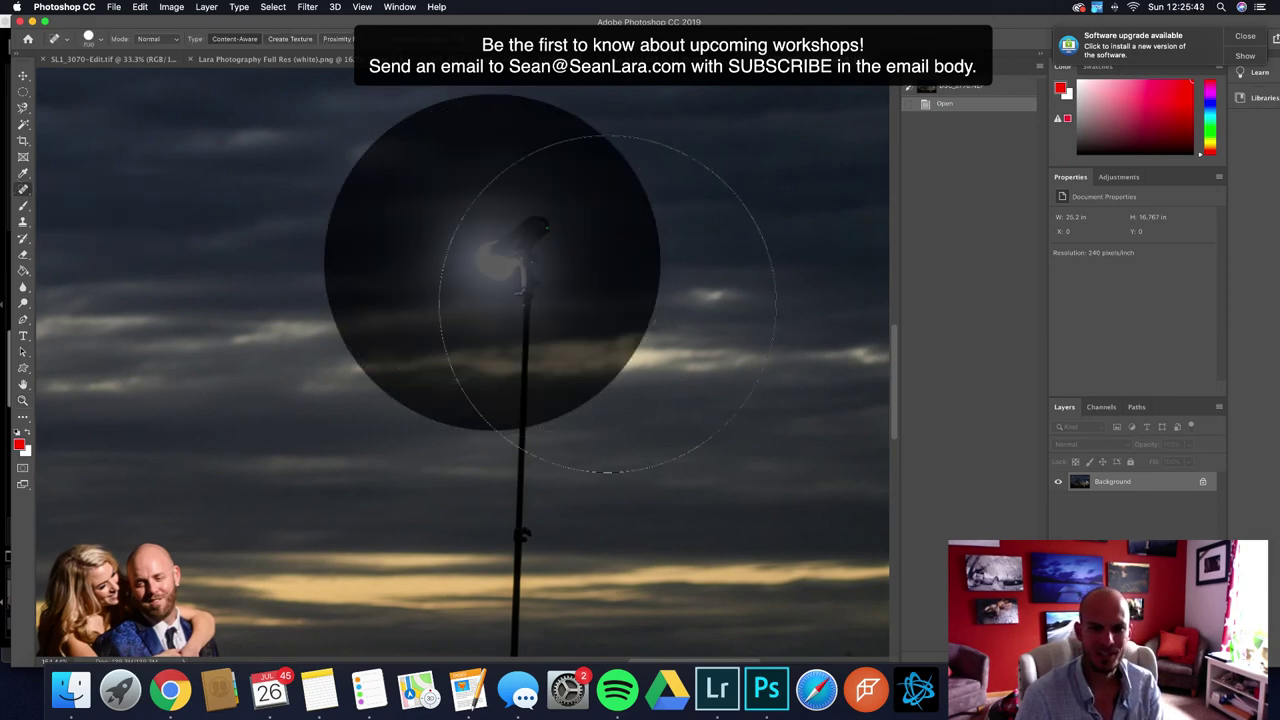
Heal the sky where the flash glow was, using smaller Spot Healing Brush dabs in and around that area
{"action": "key", "text": "bracketleft"}
{"action": "key", "text": "bracketleft"}
{"action": "key", "text": "bracketleft"}
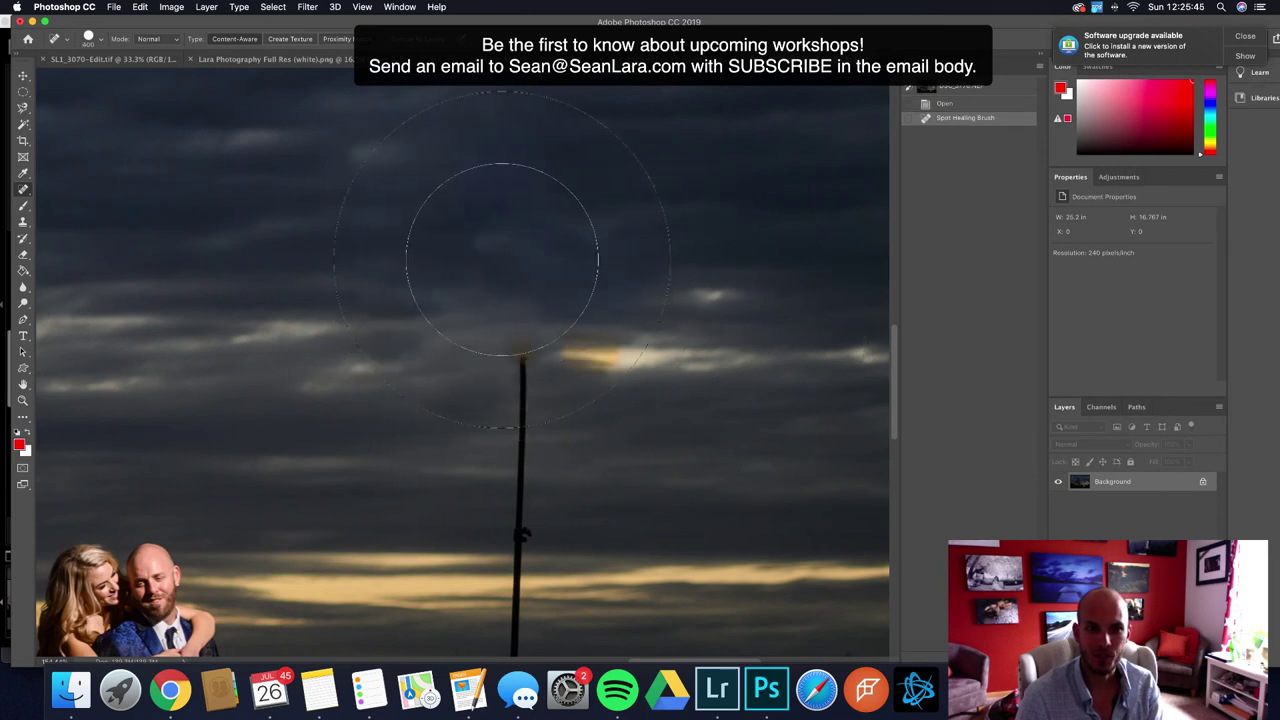
{"action": "key", "text": "bracketleft"}
{"action": "left_click", "coordinate": [495, 247]}
{"action": "left_click", "coordinate": [574, 287]}
{"action": "left_click", "coordinate": [507, 198]}
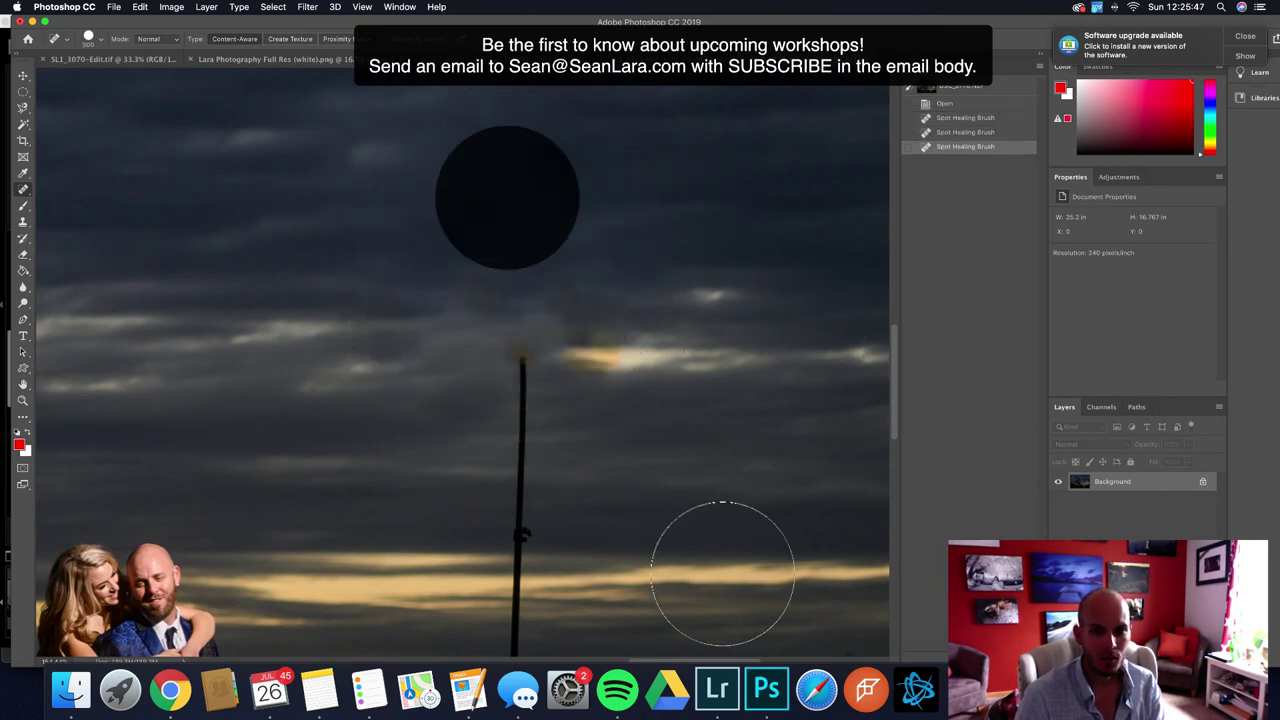
Heal the orange smudges on the bright cloud streak and at the stand's upper end, and smooth the clouds around them
{"action": "key", "text": "bracketleft"}
{"action": "key", "text": "bracketleft"}
{"action": "key", "text": "bracketleft"}
{"action": "key", "text": "bracketleft"}
{"action": "left_click", "coordinate": [604, 358]}
{"action": "left_click", "coordinate": [569, 360]}
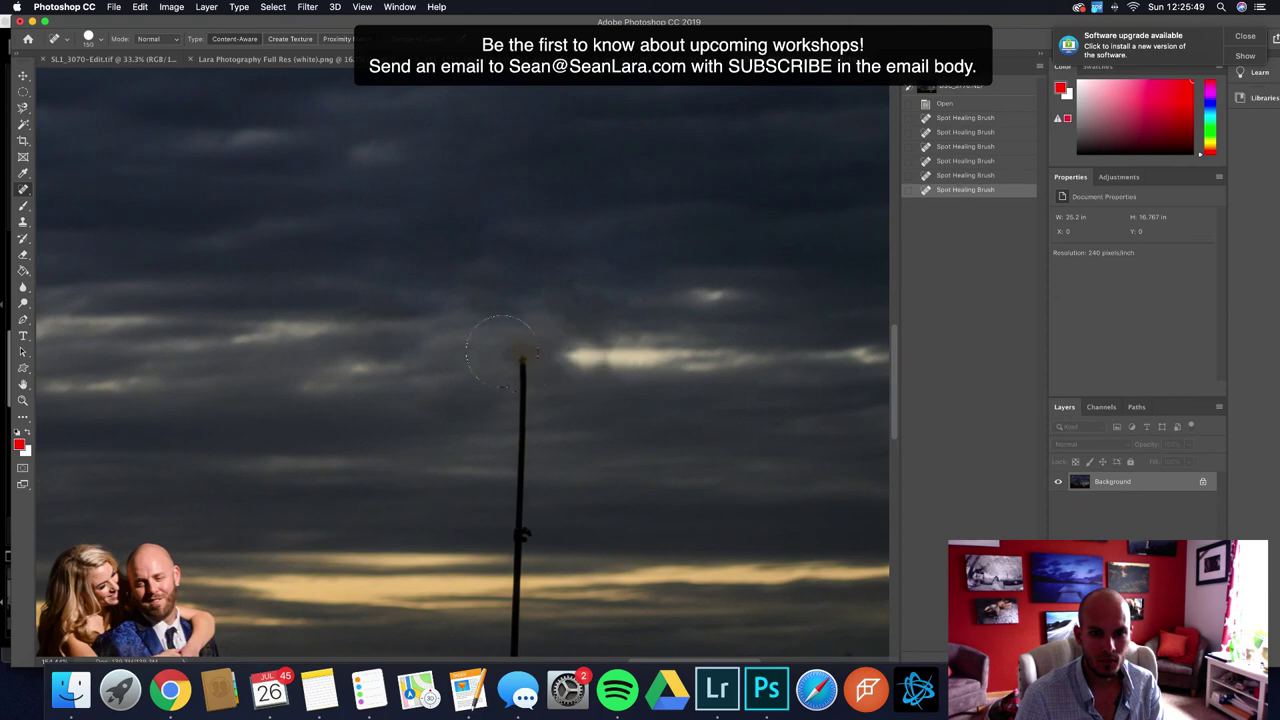
{"action": "left_click", "coordinate": [502, 351]}
{"action": "left_click_drag", "start_coordinate": [556, 300], "coordinate": [436, 293]}
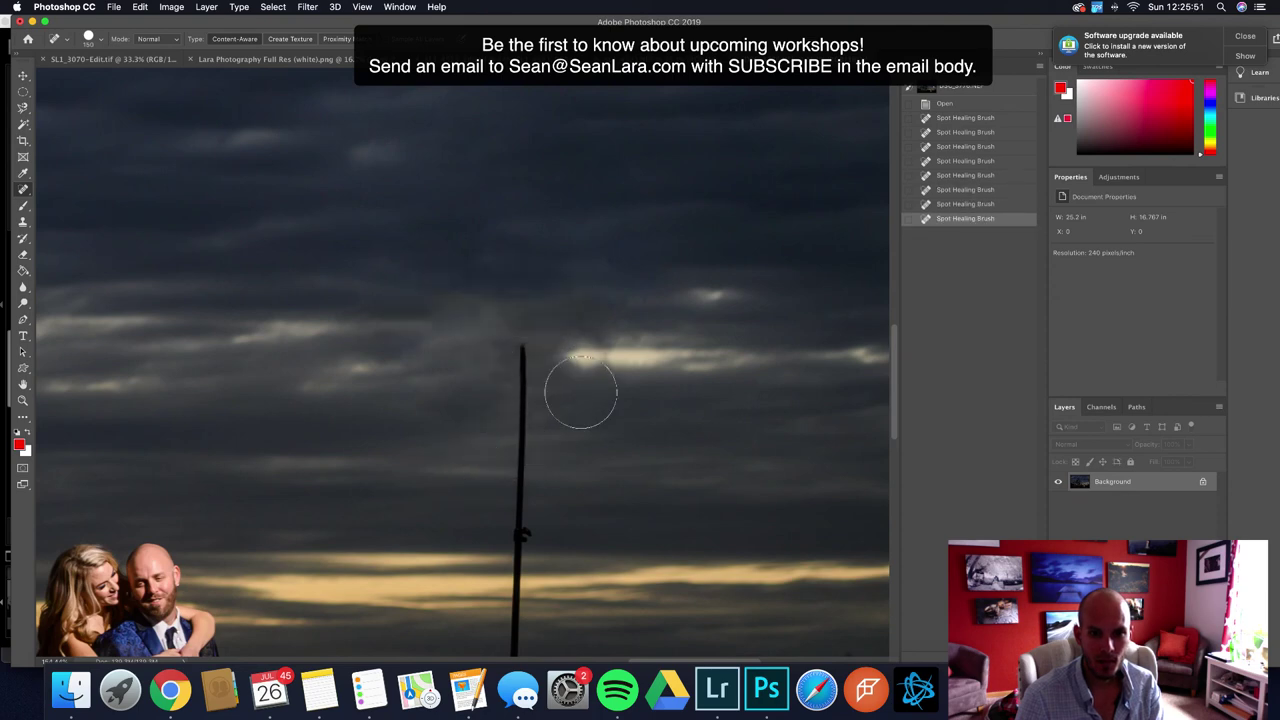
{"action": "left_click", "coordinate": [439, 290]}
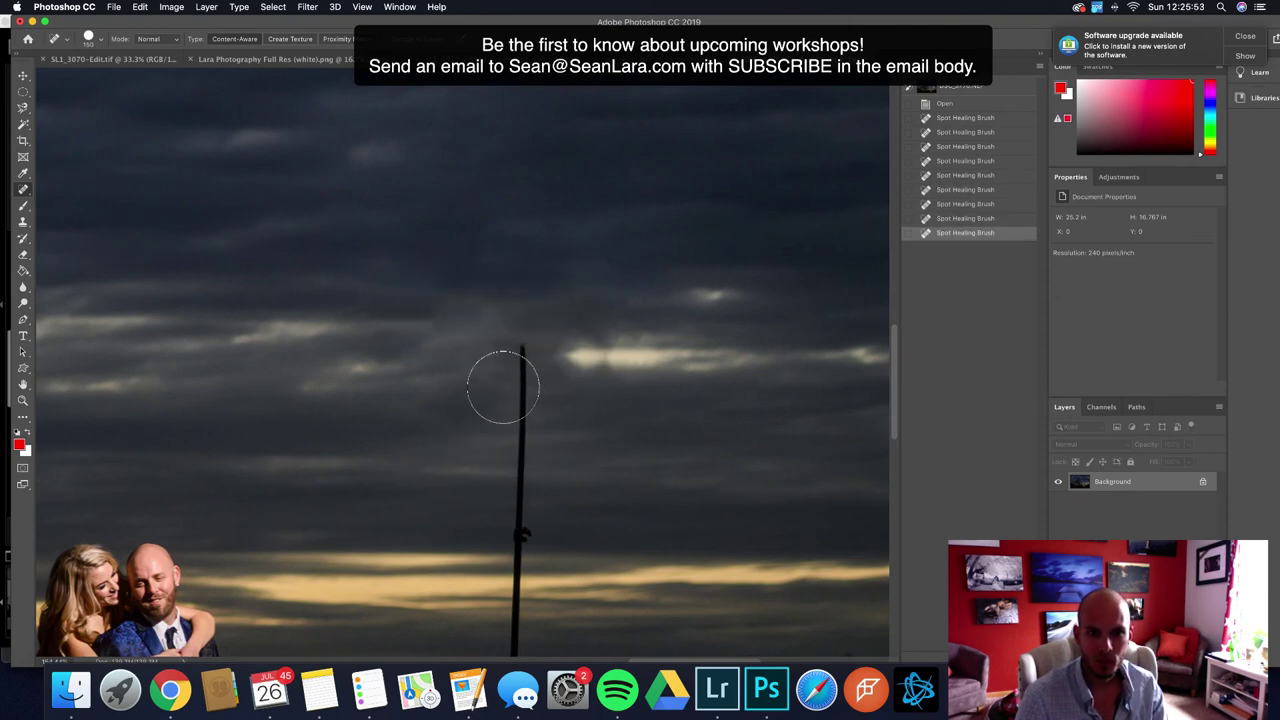
Shrink the Spot Healing Brush and remove the upper part of the stand's pole, down past the bright yellow cloud band
{"action": "scroll", "coordinate": [509, 258], "scroll_direction": "down", "scroll_amount": 3}
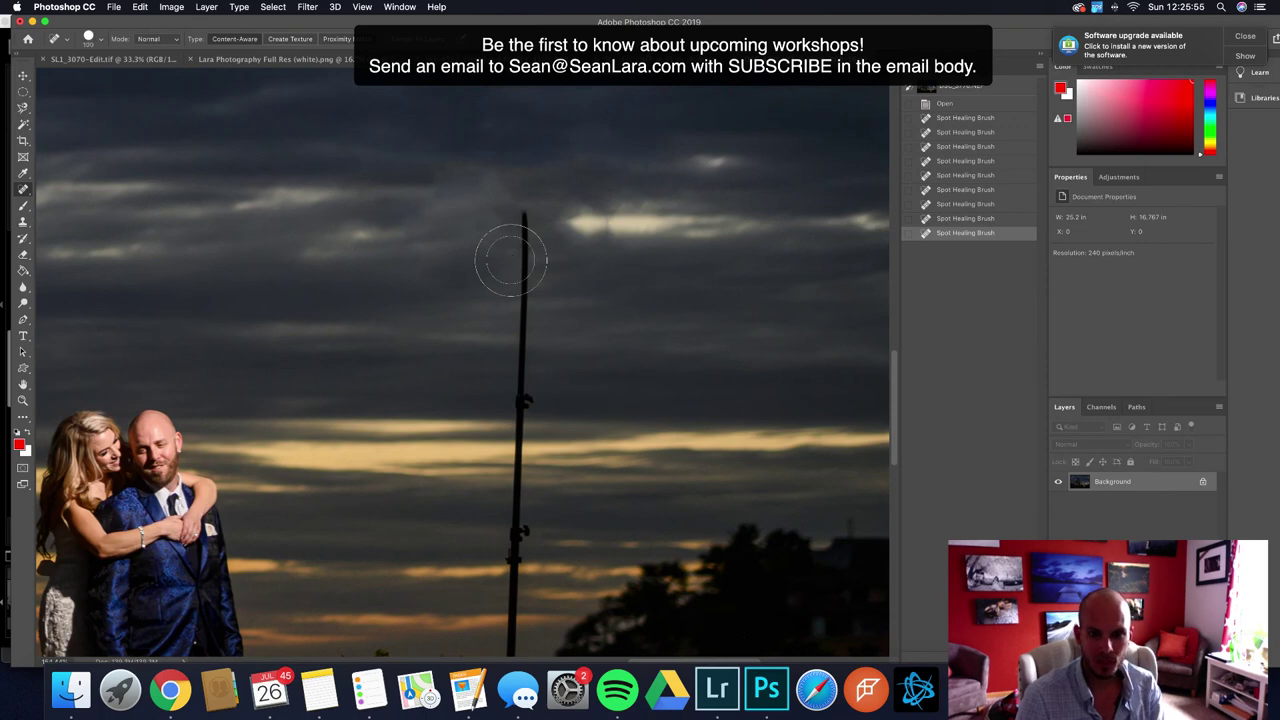
{"action": "key", "text": "bracketleft"}
{"action": "key", "text": "bracketleft"}
{"action": "key", "text": "bracketleft"}
{"action": "key", "text": "bracketleft"}
{"action": "key", "text": "bracketleft"}
{"action": "left_click_drag", "start_coordinate": [521, 212], "coordinate": [522, 436]}
{"action": "scroll", "coordinate": [597, 263], "scroll_direction": "down", "scroll_amount": 4}
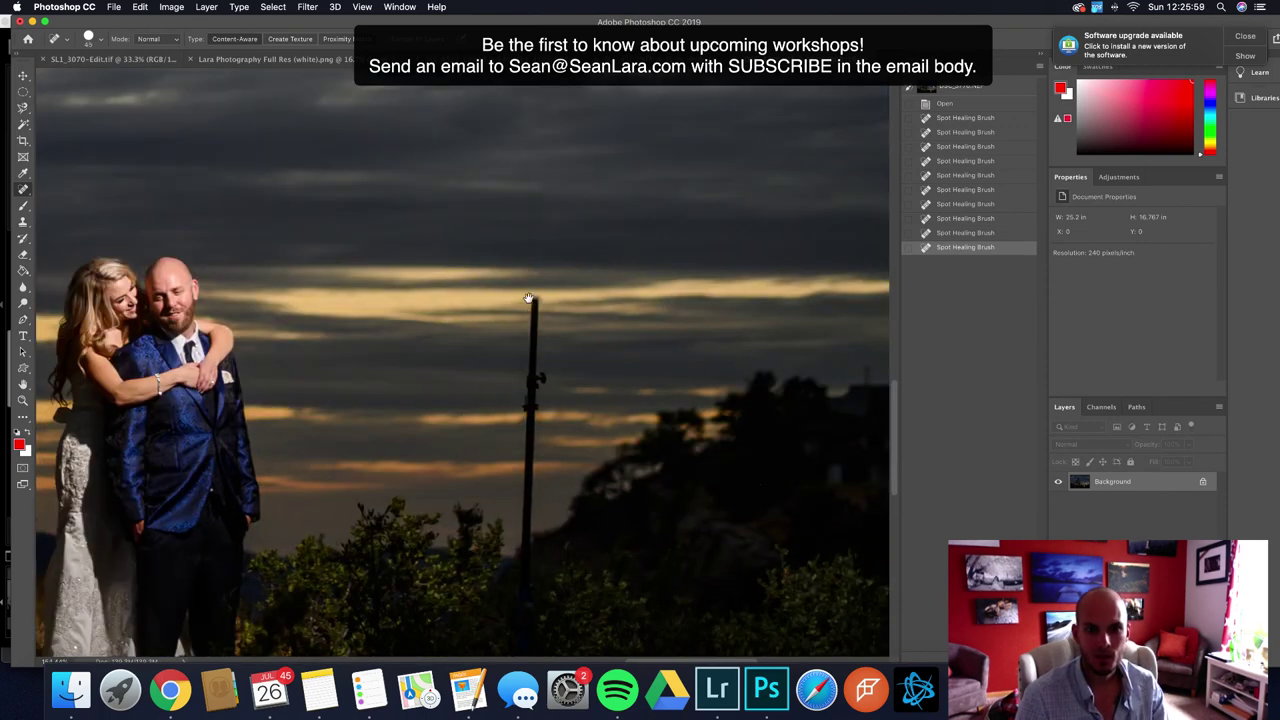
{"action": "left_click_drag", "start_coordinate": [529, 298], "coordinate": [530, 415]}
Heal the remaining pole down into the bushes, including the thin dark line in the sky and the bluish patch in the foliage
{"action": "scroll", "coordinate": [597, 317], "scroll_direction": "down", "scroll_amount": 1}
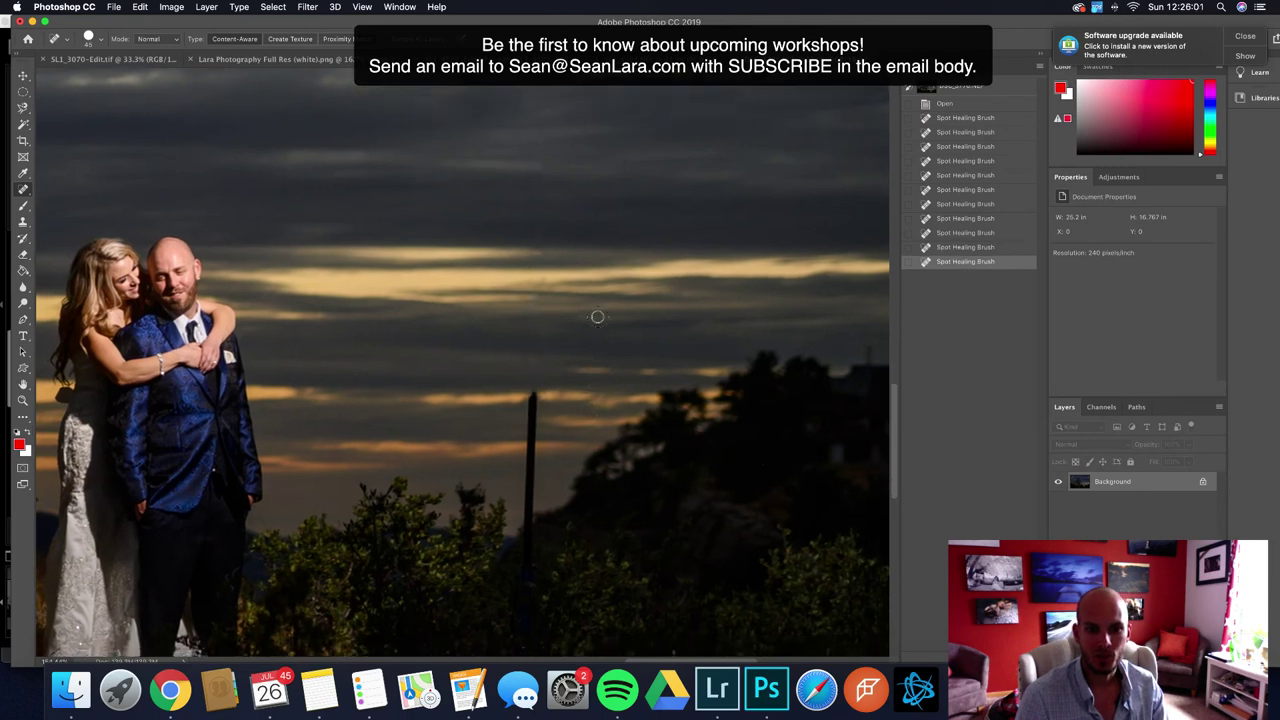
{"action": "scroll", "coordinate": [597, 317], "scroll_direction": "down", "scroll_amount": 4}
{"action": "left_click_drag", "start_coordinate": [537, 262], "coordinate": [537, 446]}
{"action": "scroll", "coordinate": [584, 318], "scroll_direction": "down", "scroll_amount": 2}
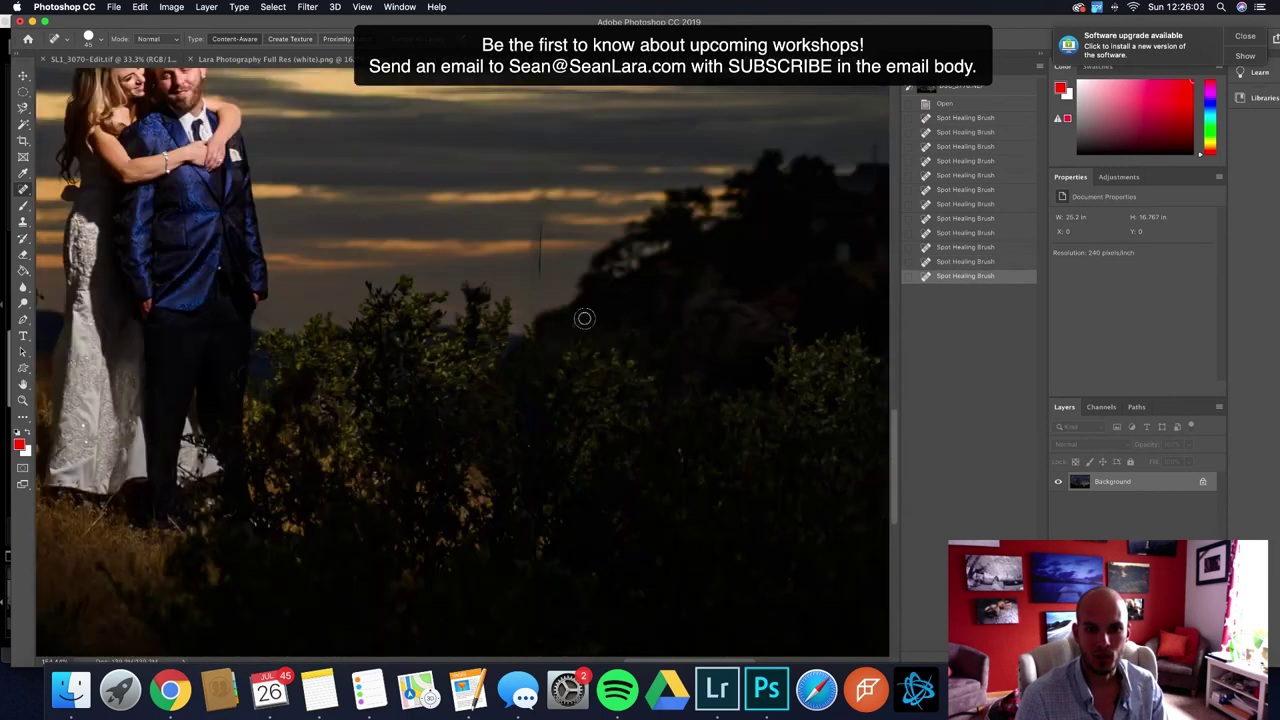
{"action": "scroll", "coordinate": [584, 318], "scroll_direction": "down", "scroll_amount": 2}
{"action": "left_click_drag", "start_coordinate": [545, 162], "coordinate": [543, 258]}
{"action": "left_click", "coordinate": [541, 137]}
{"action": "left_click", "coordinate": [544, 141]}
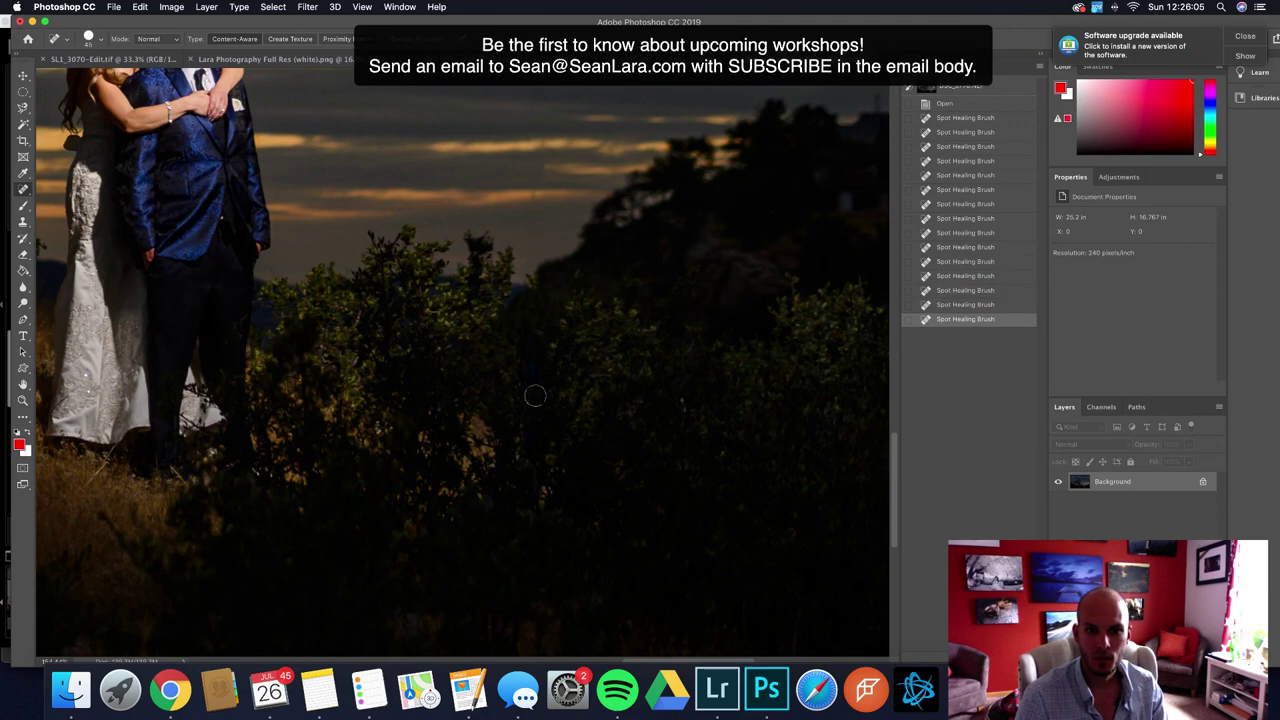
{"action": "left_click_drag", "start_coordinate": [535, 344], "coordinate": [532, 474]}
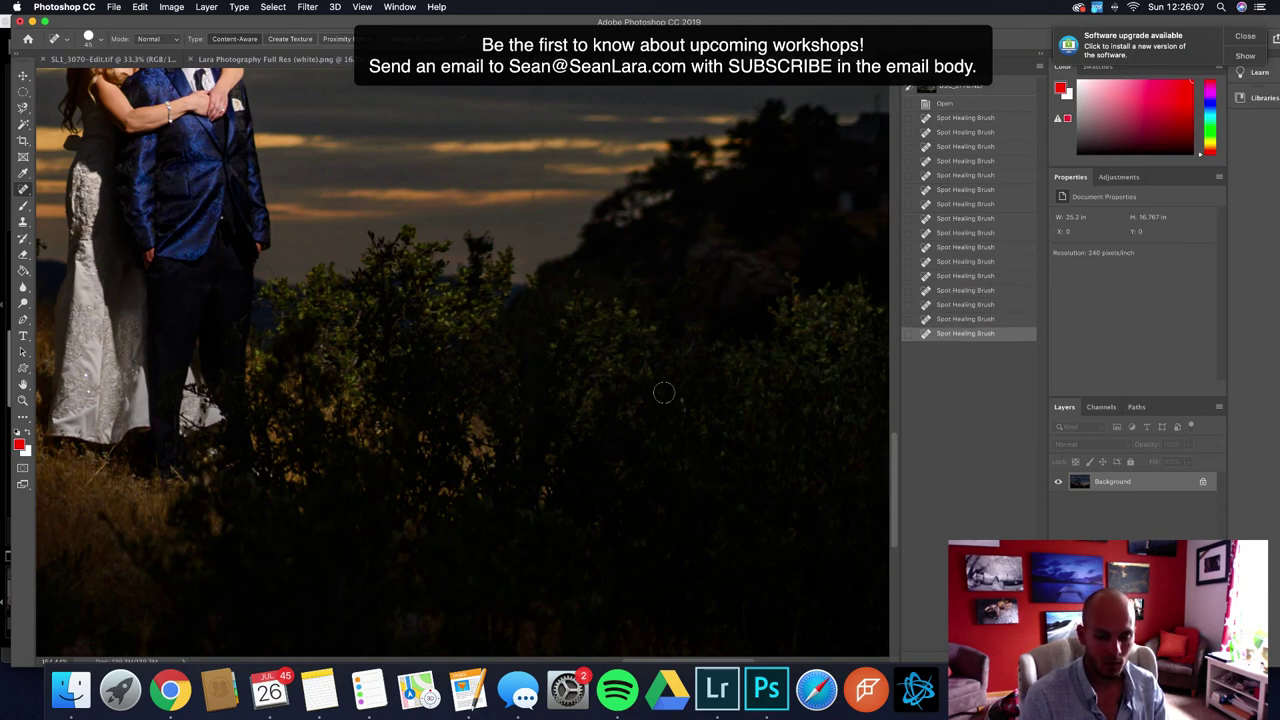
Fit the whole photo in view, save the retouched copy and return to it in Lightroom
{"action": "key", "text": "super+0"}
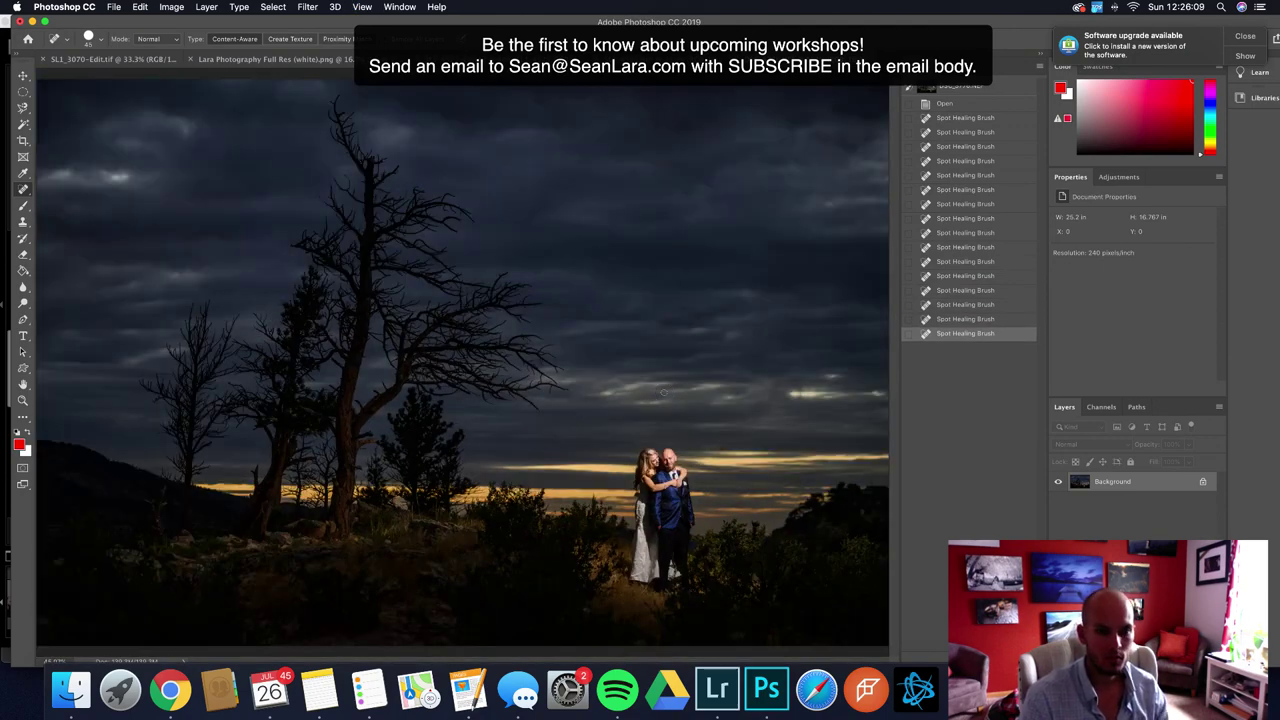
{"action": "key", "text": "super+s"}
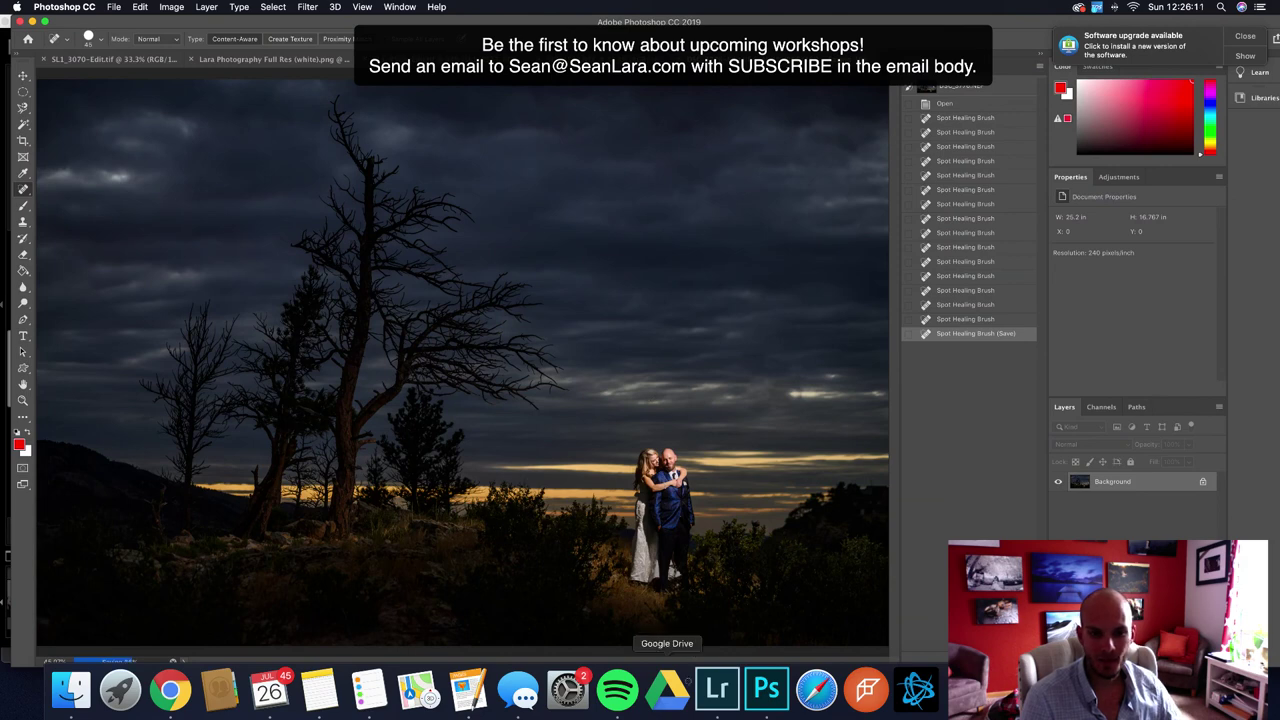
{"action": "left_click", "coordinate": [714, 690]}
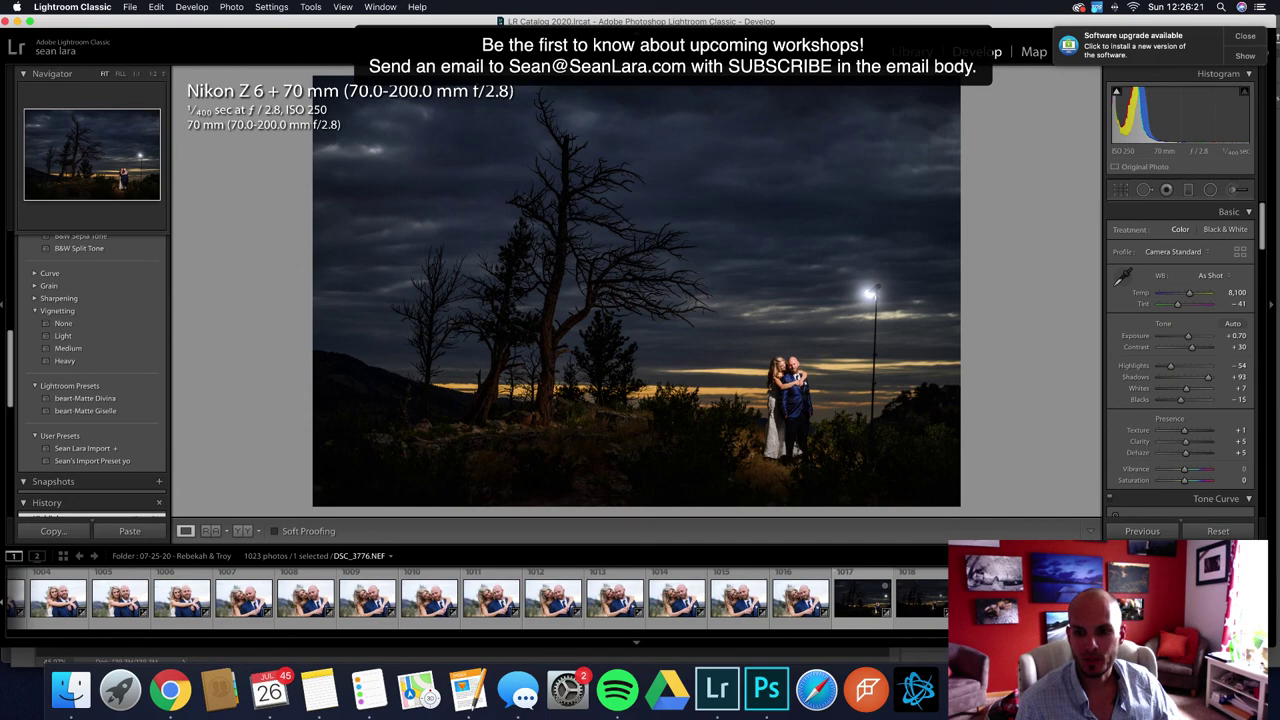
{"action": "key", "text": "super+e"}
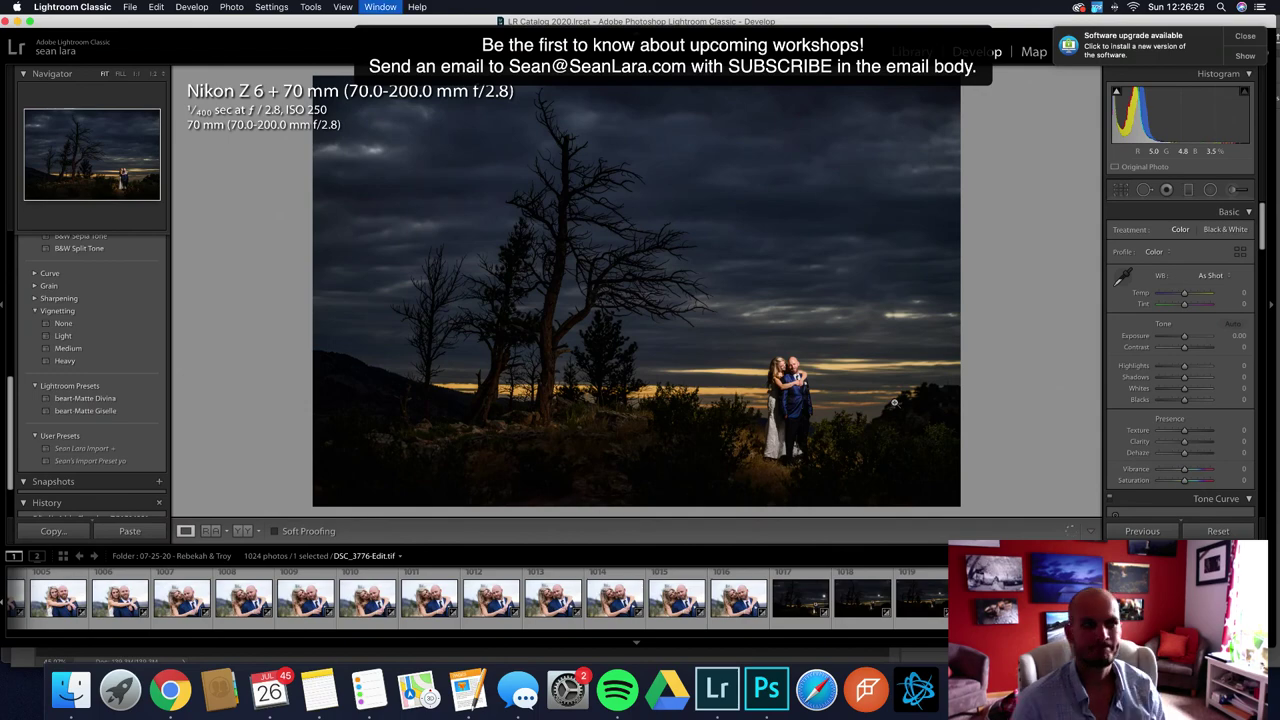
Review the retouched DSC_3776-Edit.tif in full screen, both whole and zoomed in on the couple
{"action": "key", "text": "f"}
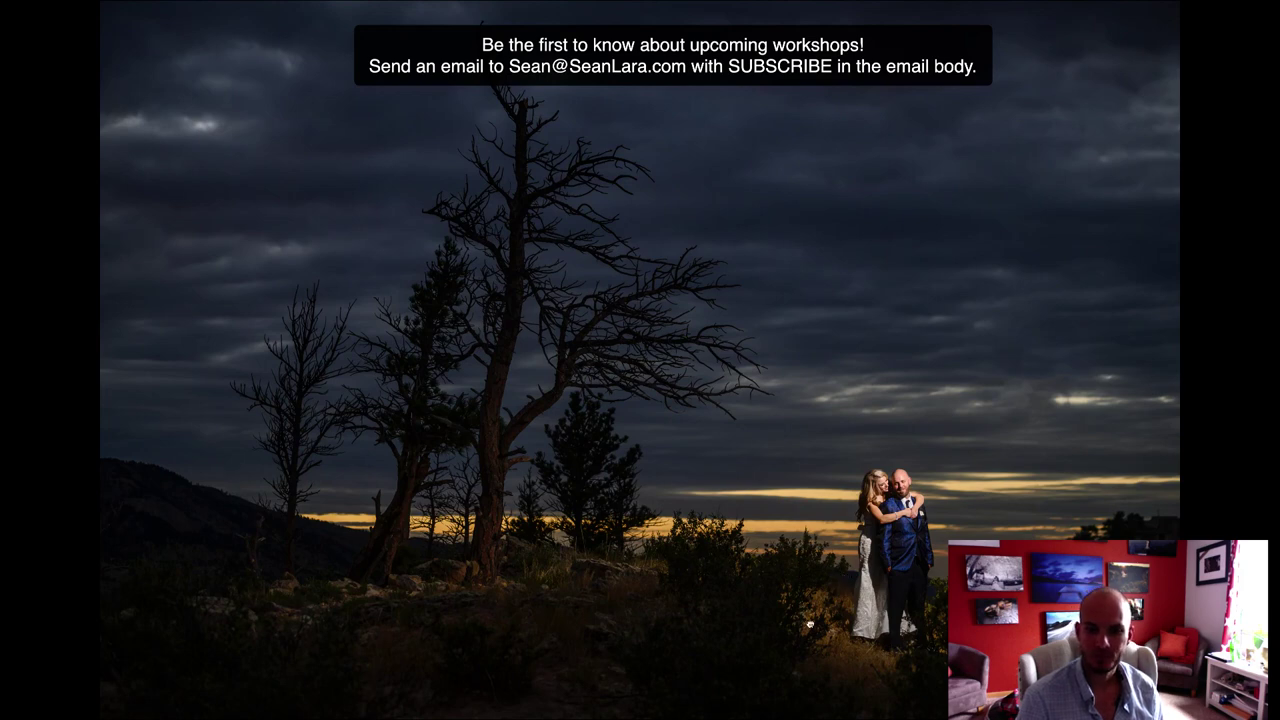
{"action": "left_click", "coordinate": [1057, 537]}
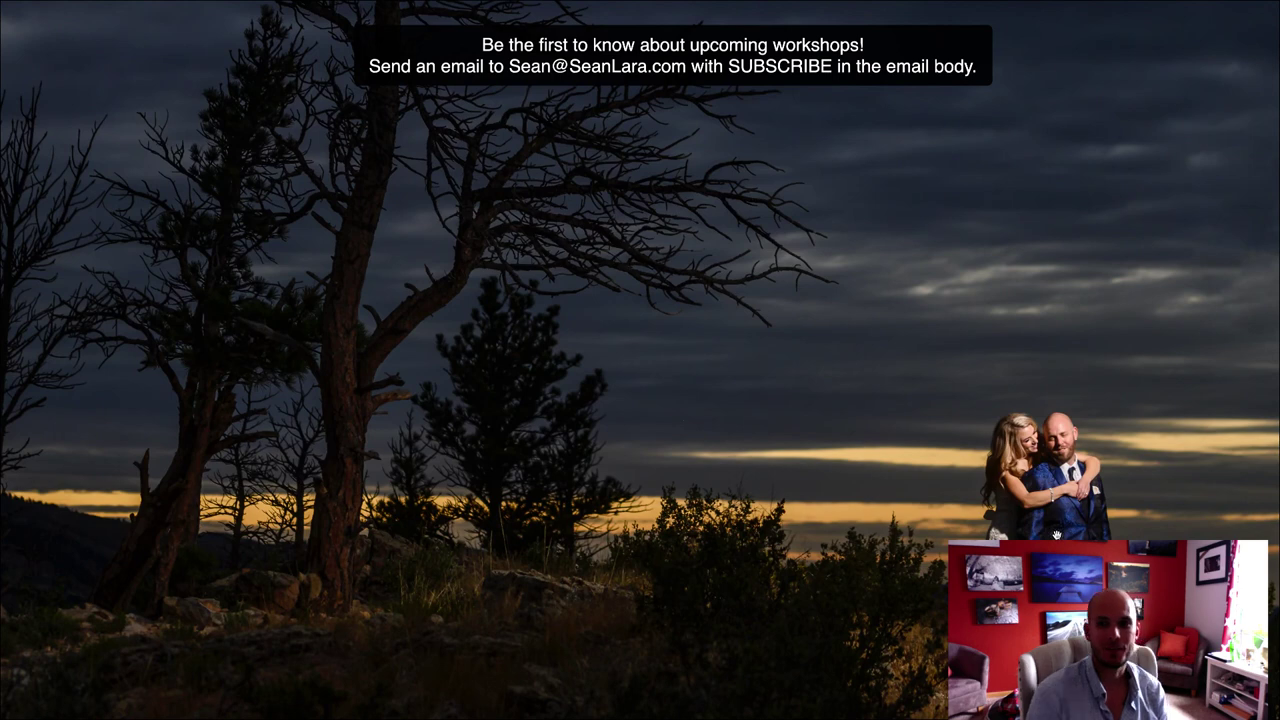
{"action": "left_click", "coordinate": [1057, 535]}
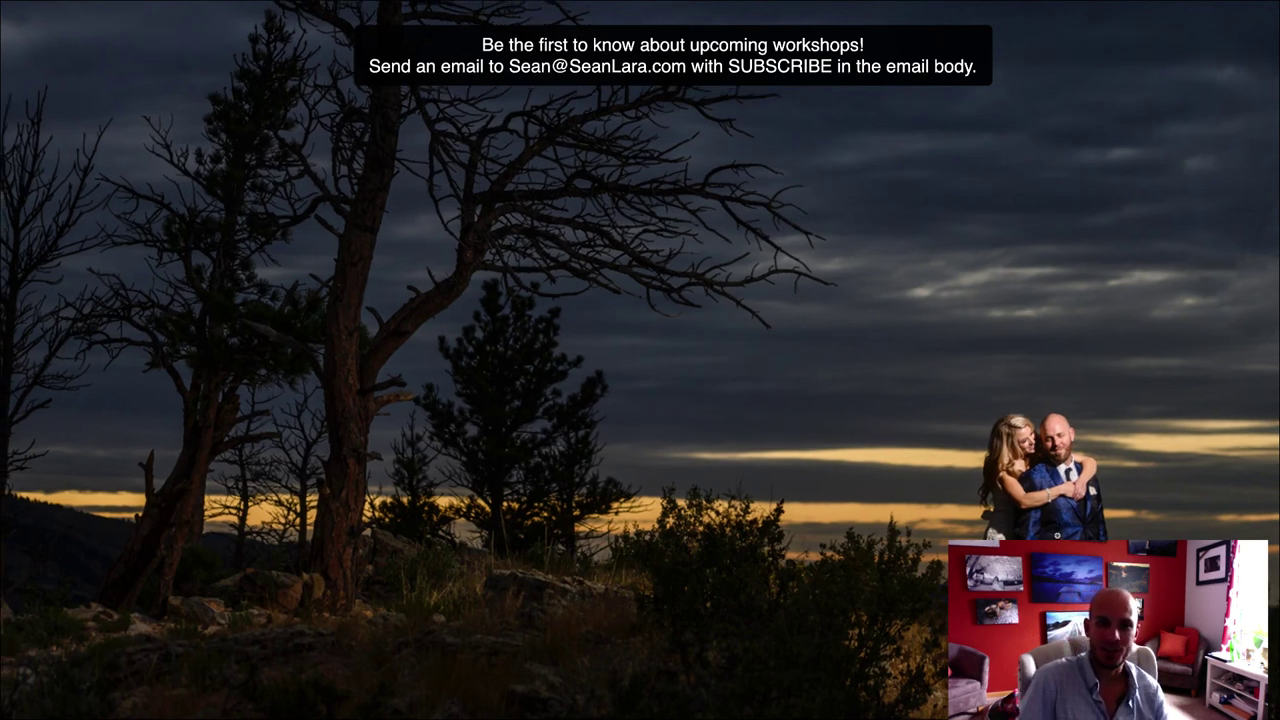
{"action": "left_click", "coordinate": [1057, 537]}
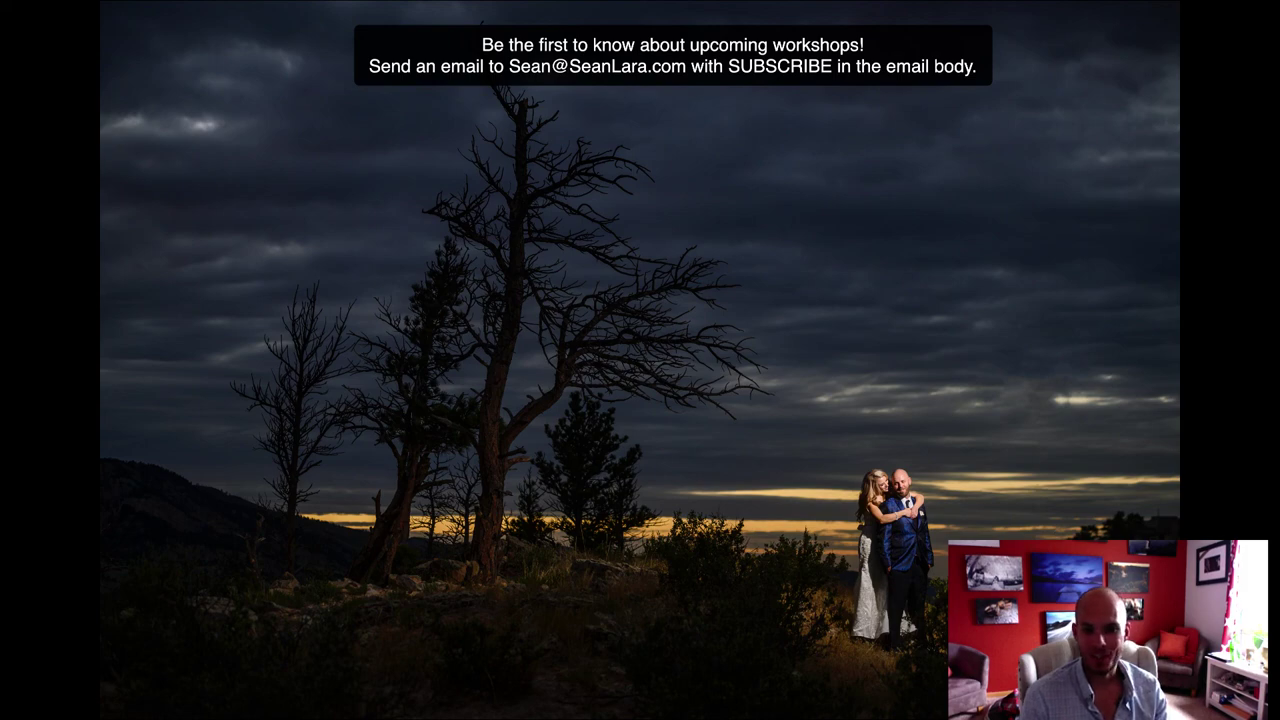
{"action": "key", "text": "f"}
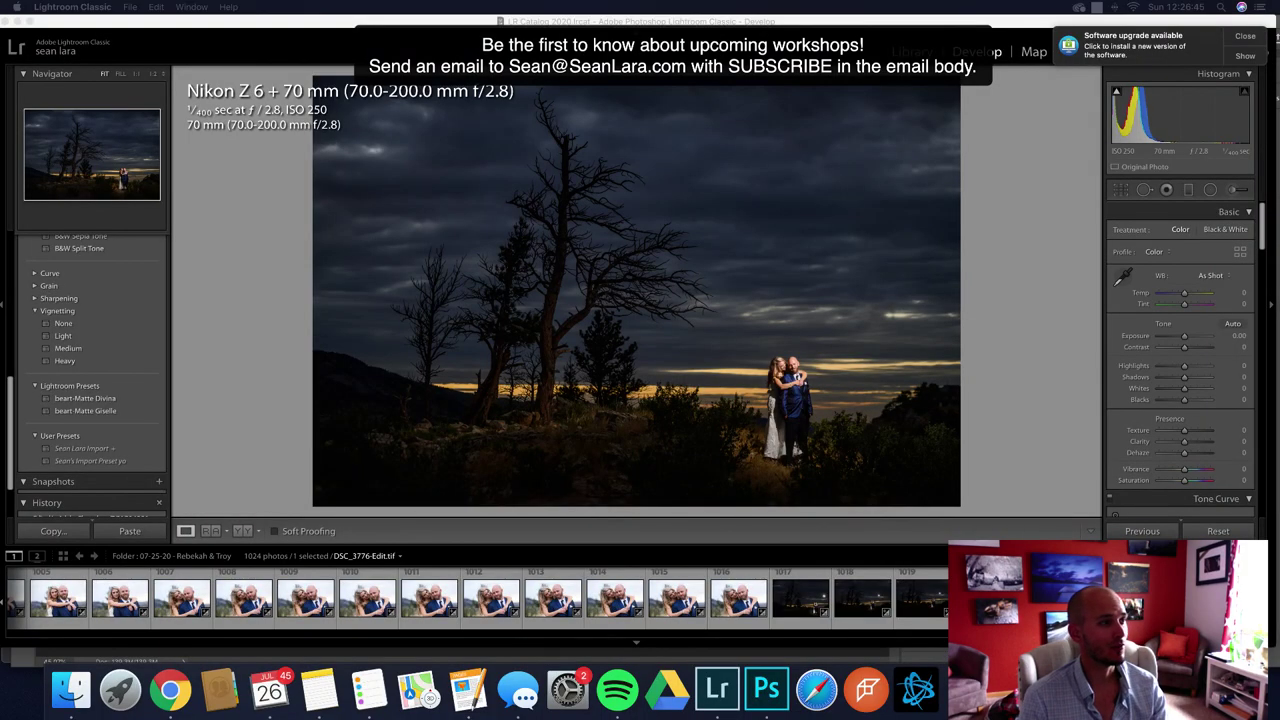